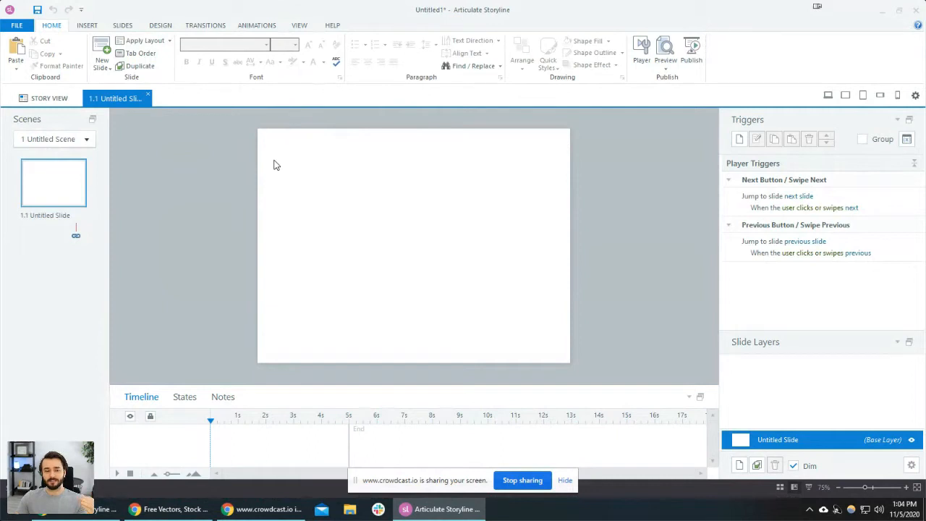
Change the story size to 720x405 (16:9).
click(161, 27)
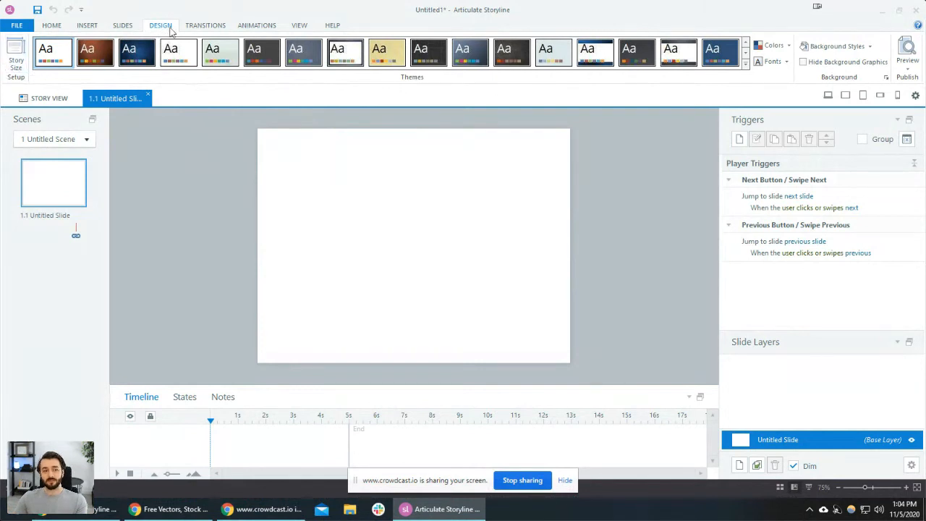
click(18, 73)
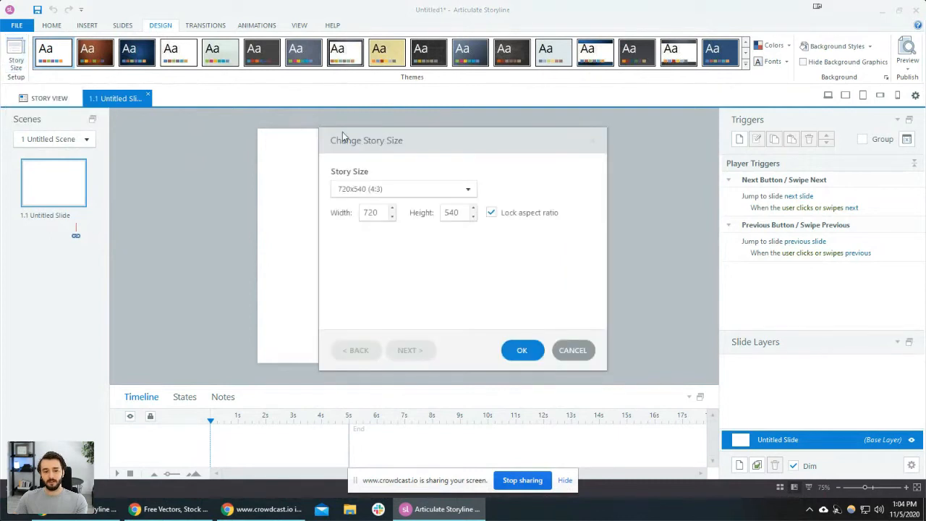
click(406, 188)
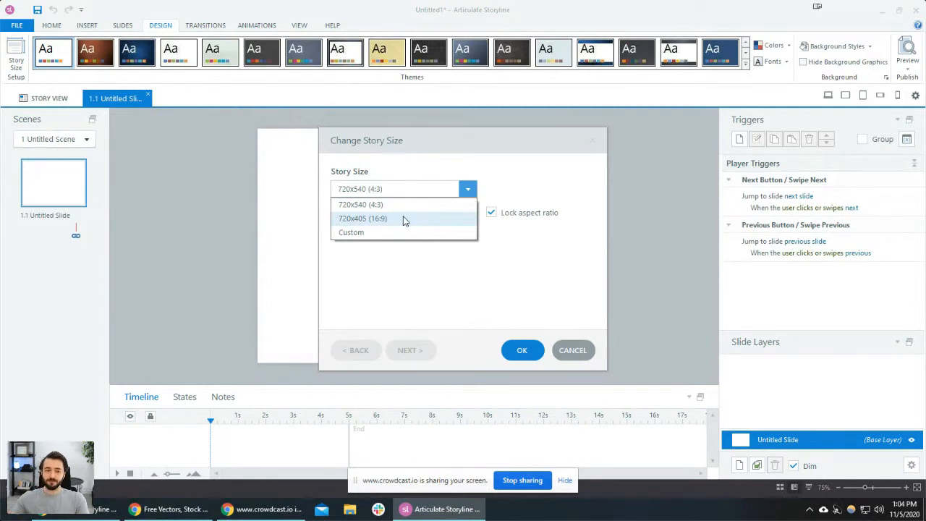
click(404, 220)
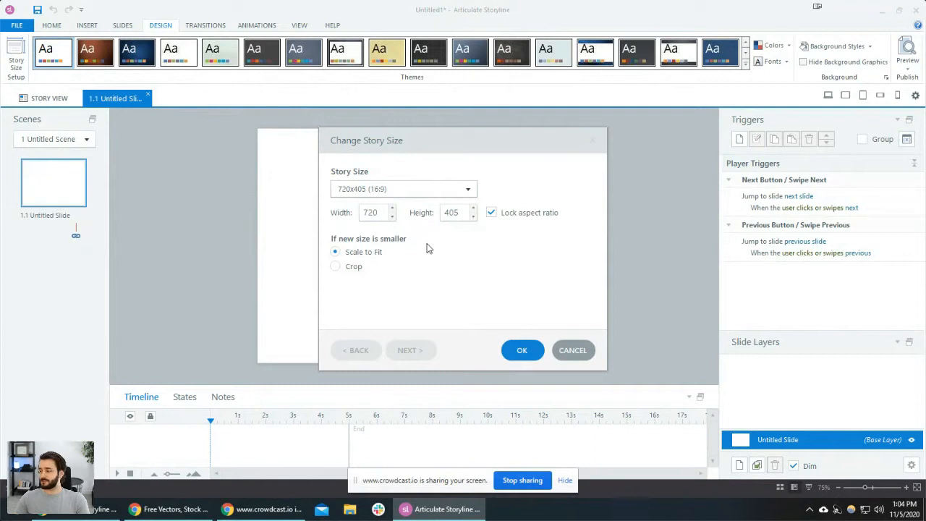
click(522, 349)
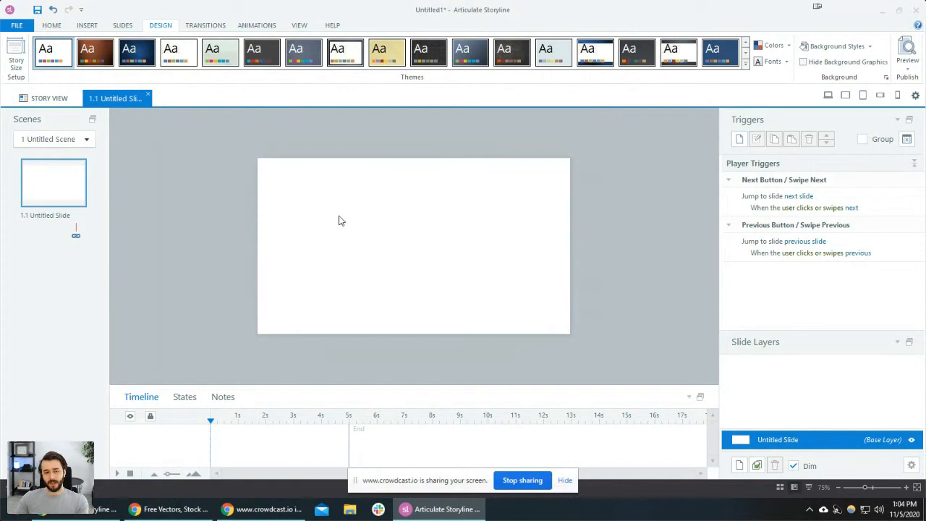
Add a text box reading "CHOOSE YOUR MENTOR" near the upper edge of the slide.
click(94, 27)
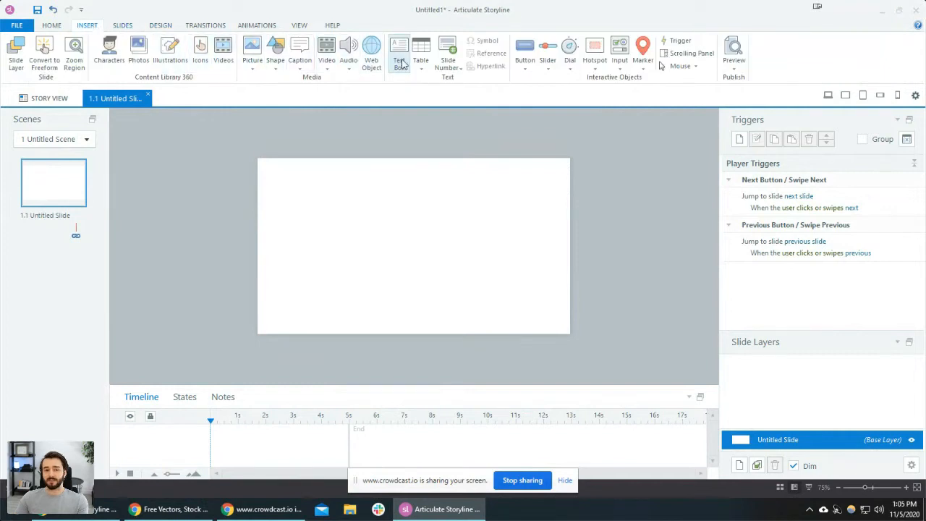
click(334, 179)
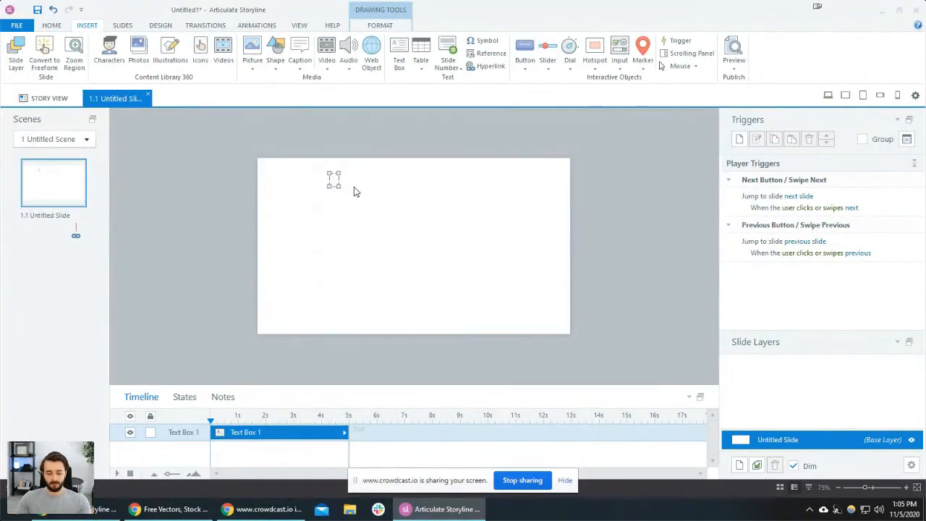
text(CHOOSE YOUR MENTOR)
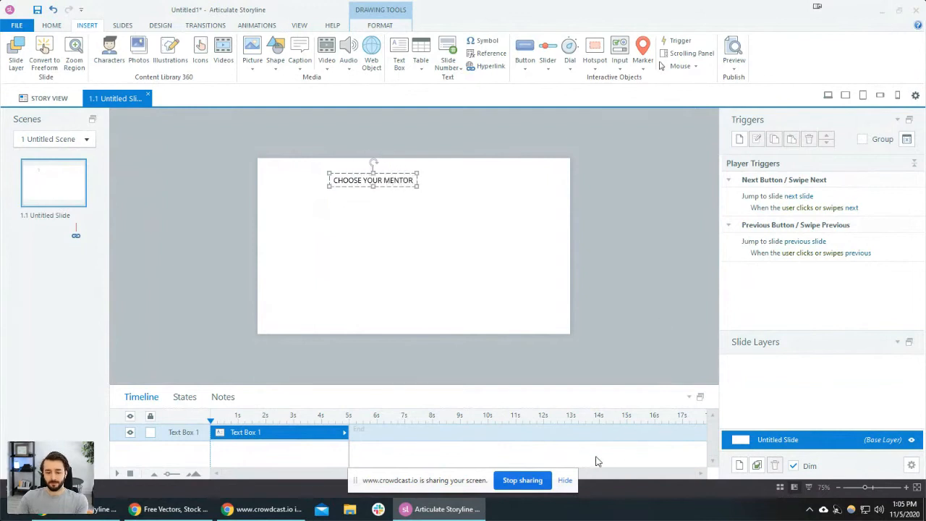
click(568, 480)
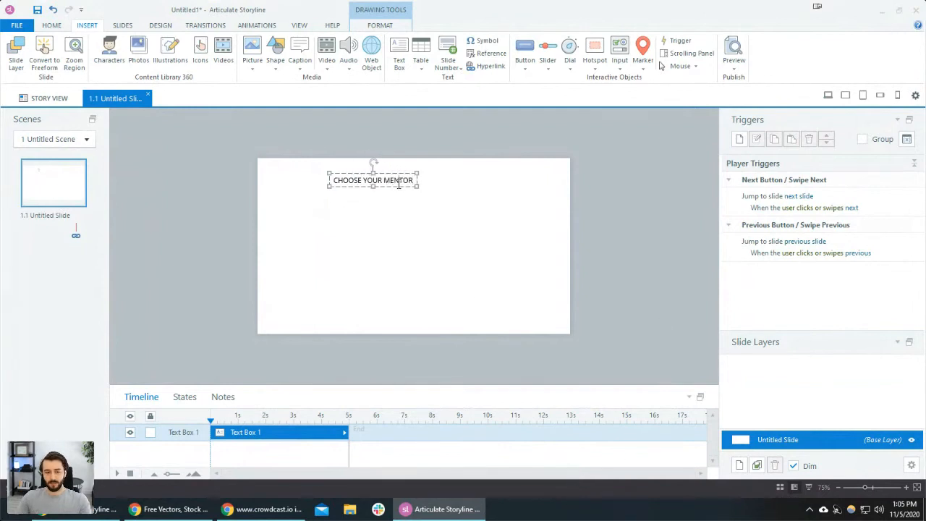
Format the "CHOOSE YOUR MENTOR" text as bold Lato at size 36.
key(ctrl+a)
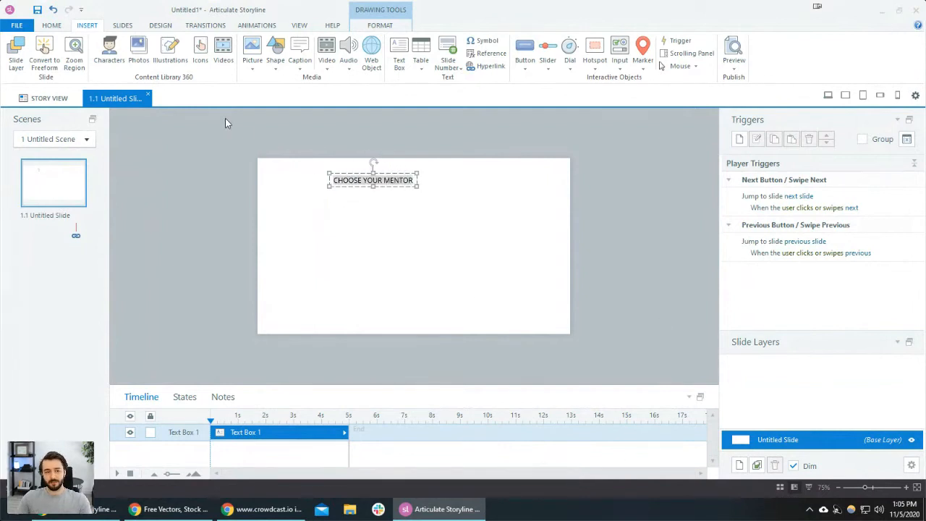
click(62, 26)
click(186, 62)
click(251, 45)
text(Prox)
key(Tab)
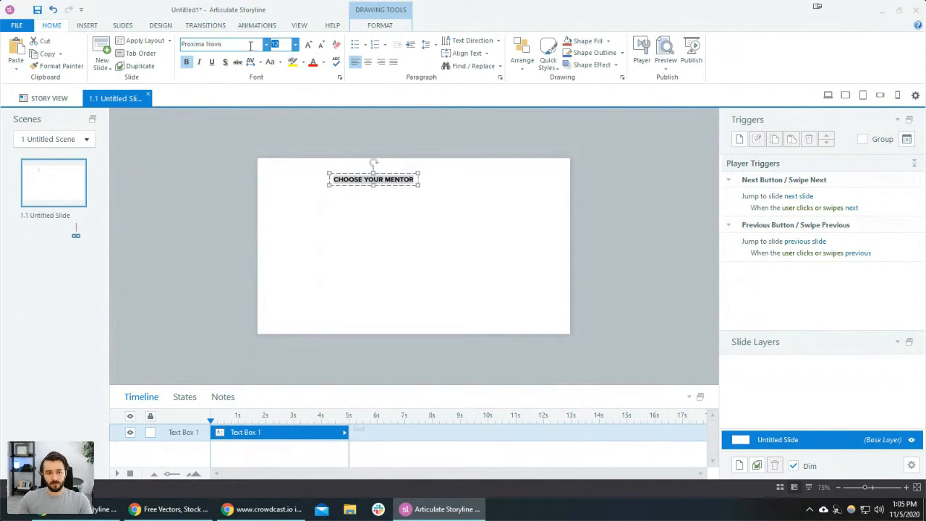
click(252, 47)
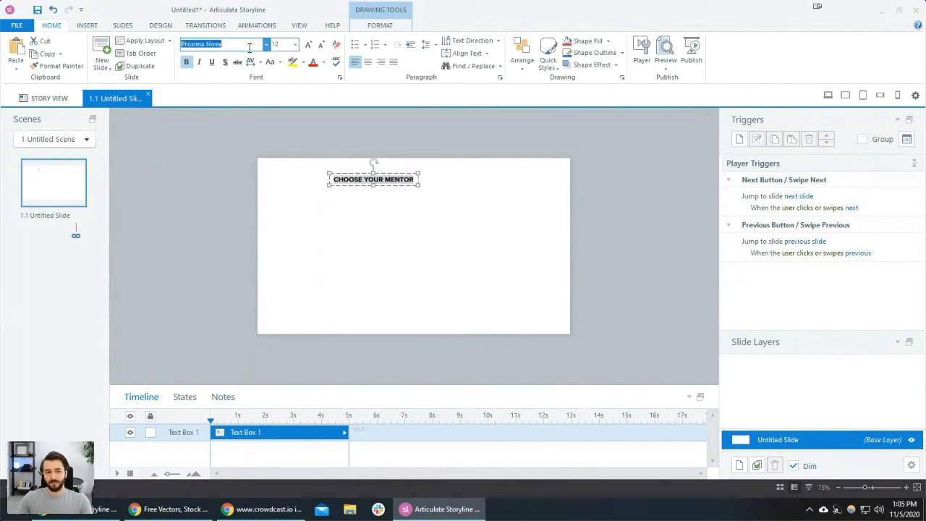
text(Lato)
key(Tab)
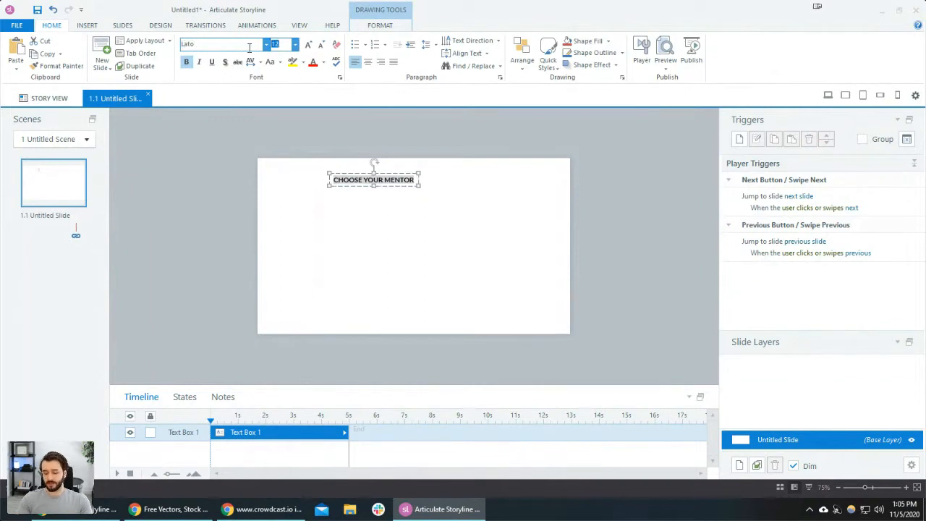
text(38)
key(Return)
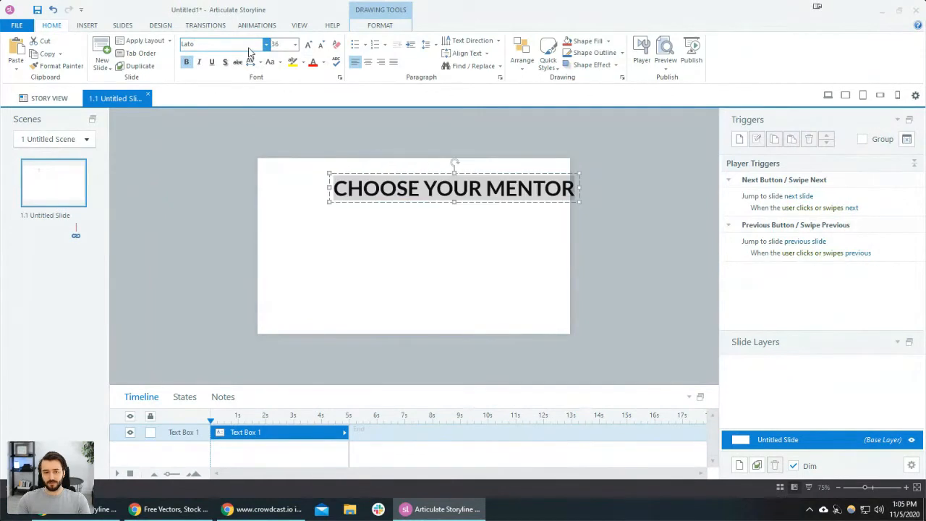
Center the "CHOOSE YOUR MENTOR" title horizontally on the slide.
click(395, 27)
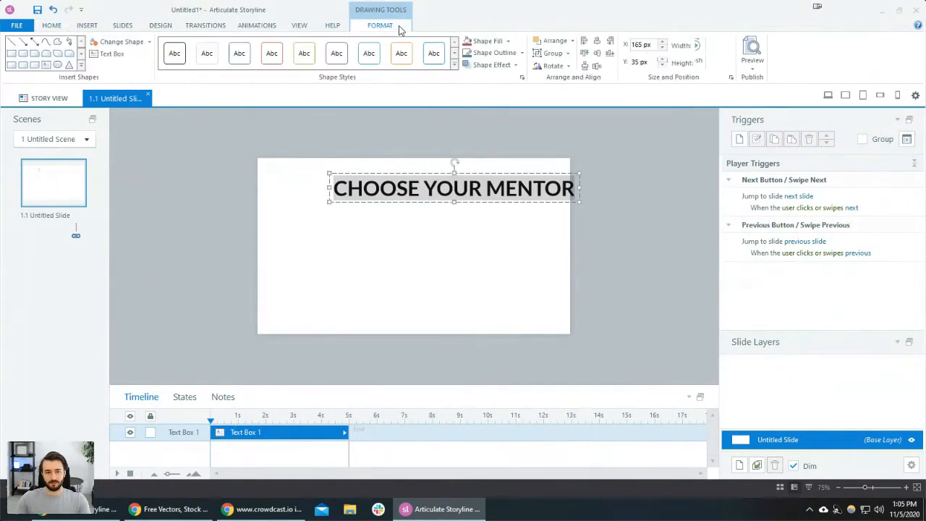
click(596, 41)
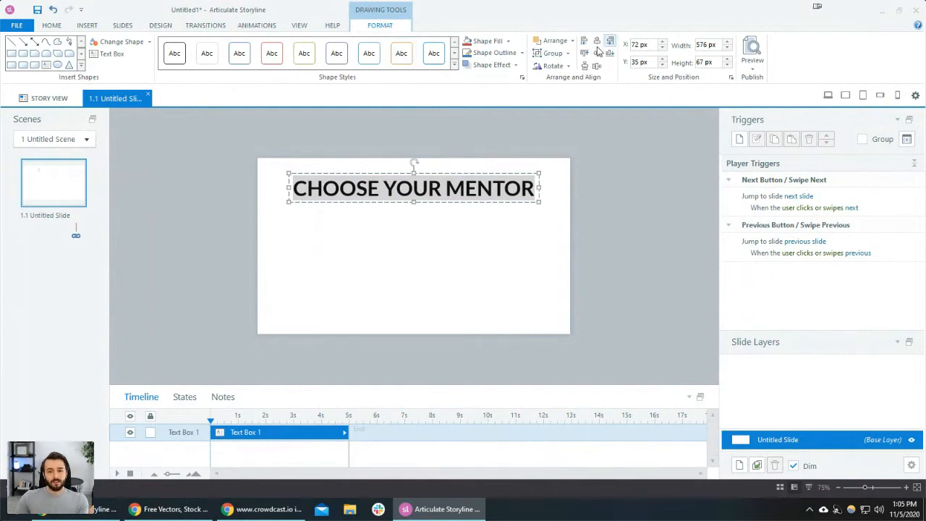
click(516, 247)
click(465, 189)
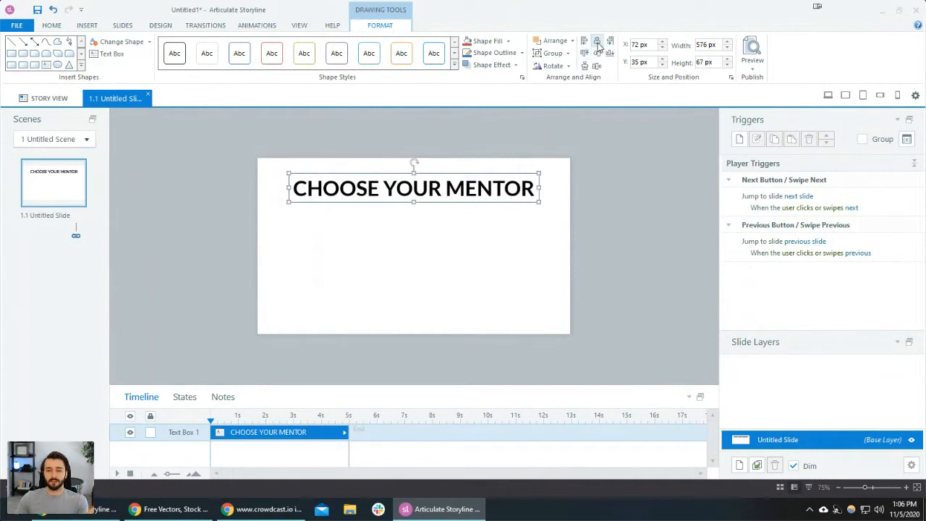
Move the "CHOOSE YOUR MENTOR" title slightly higher on the slide, keeping it horizontally centered.
click(456, 233)
click(446, 202)
drag(441, 179, 440, 169)
click(470, 230)
click(468, 192)
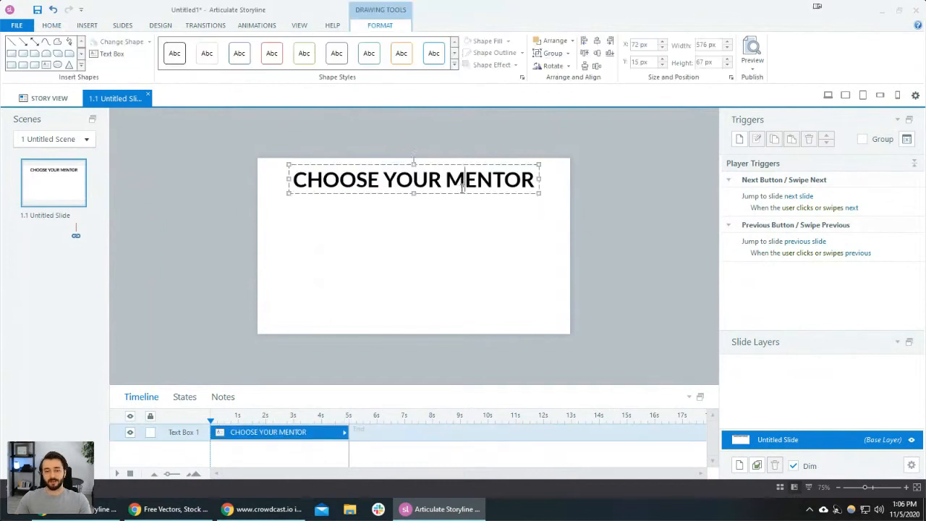
drag(469, 191, 471, 198)
click(496, 241)
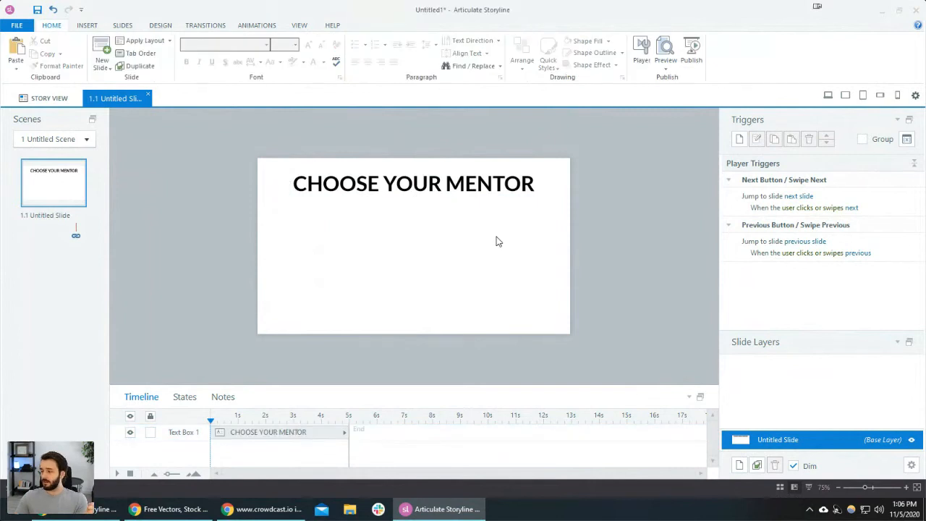
Insert the Illustrated - Modern character Lily facing front, scaled to about 70 by 242 px and centered below the title.
click(94, 26)
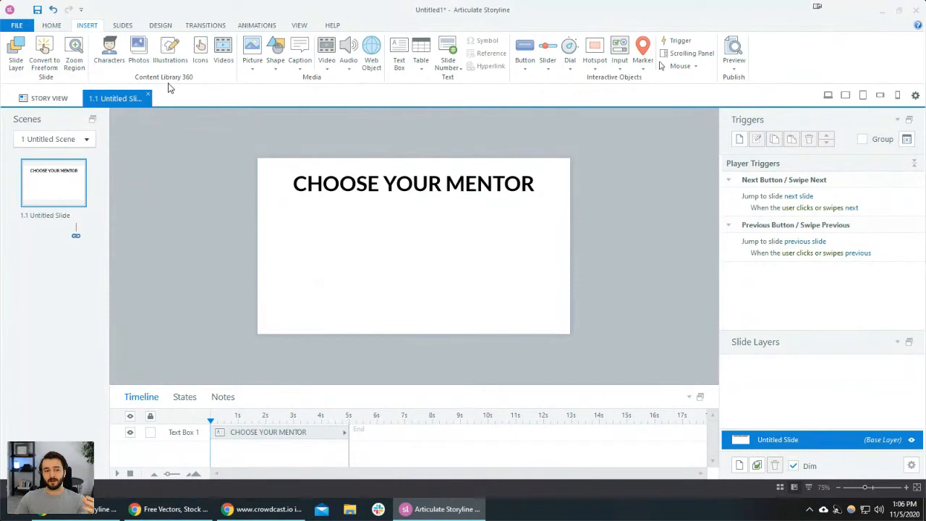
click(109, 55)
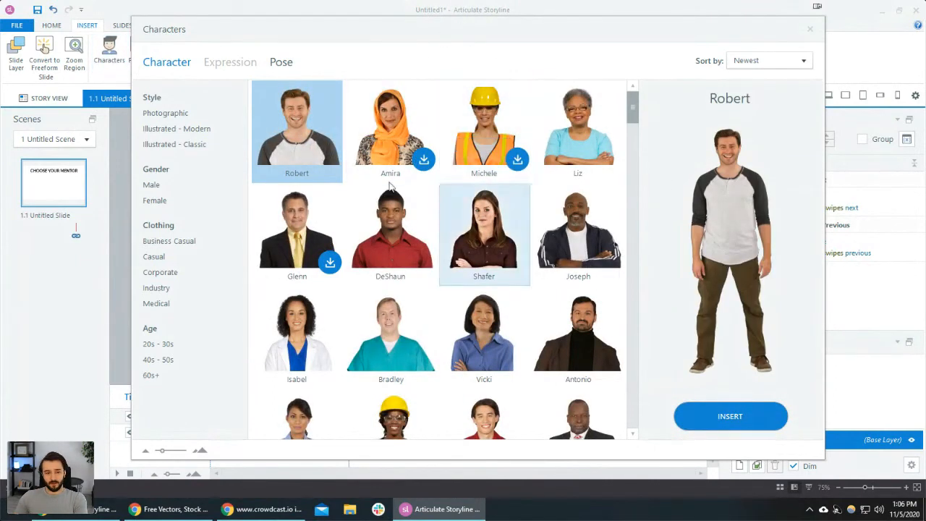
click(196, 135)
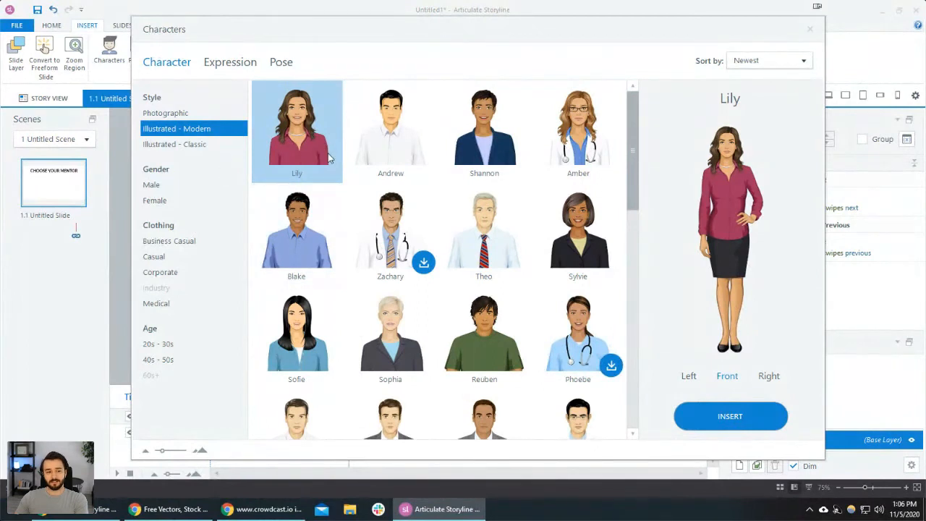
click(753, 422)
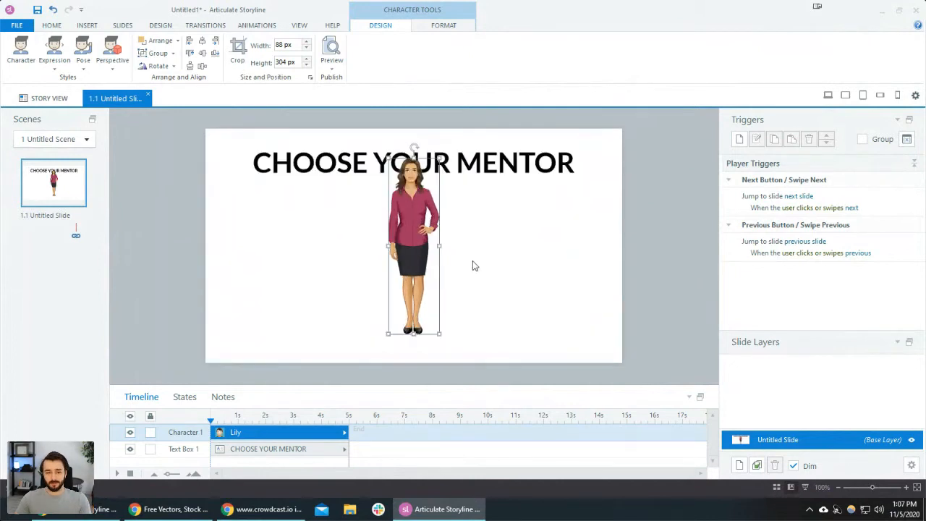
drag(437, 159, 460, 197)
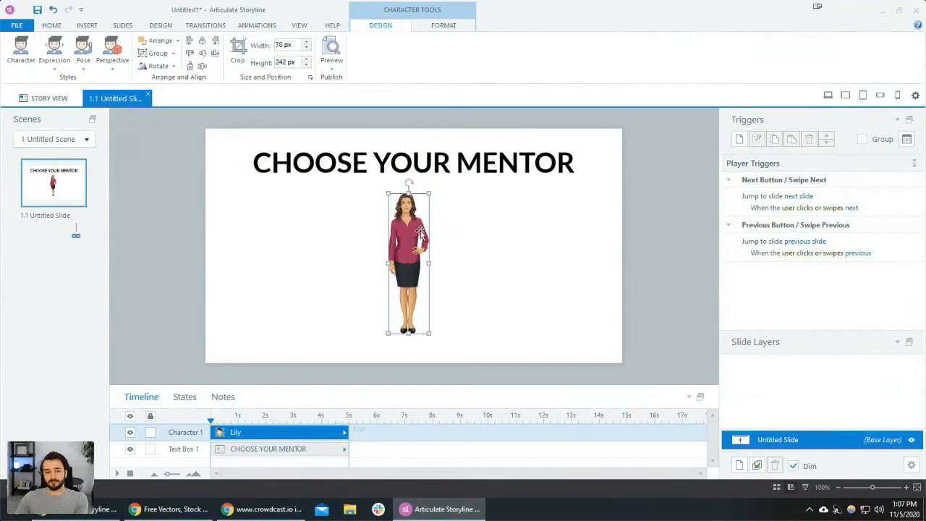
drag(413, 233, 417, 233)
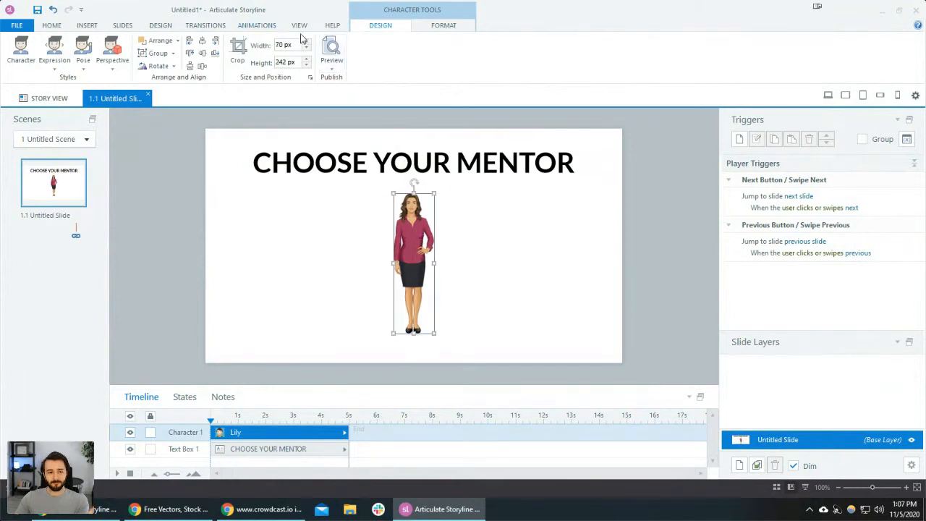
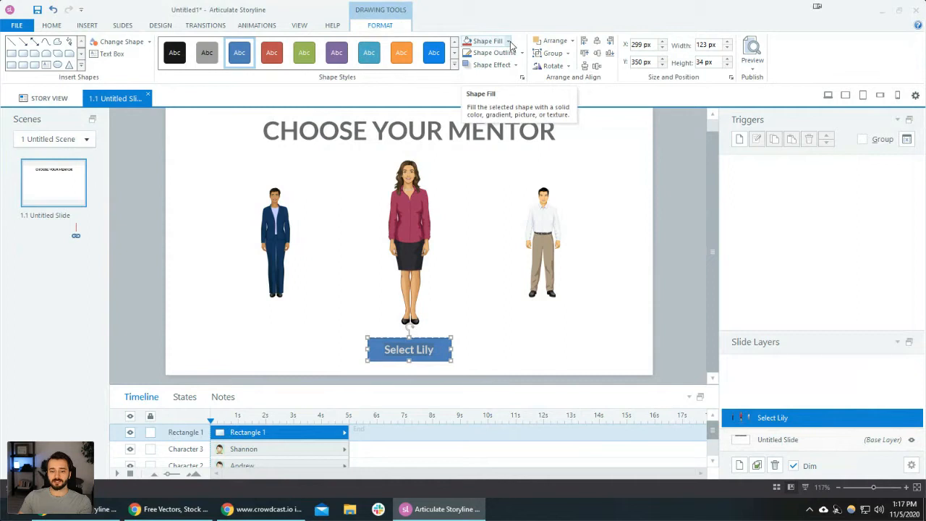
Fill the "Select Lily" rectangle with the magenta of Lily's blouse, sampled with the Eyedropper.
click(510, 42)
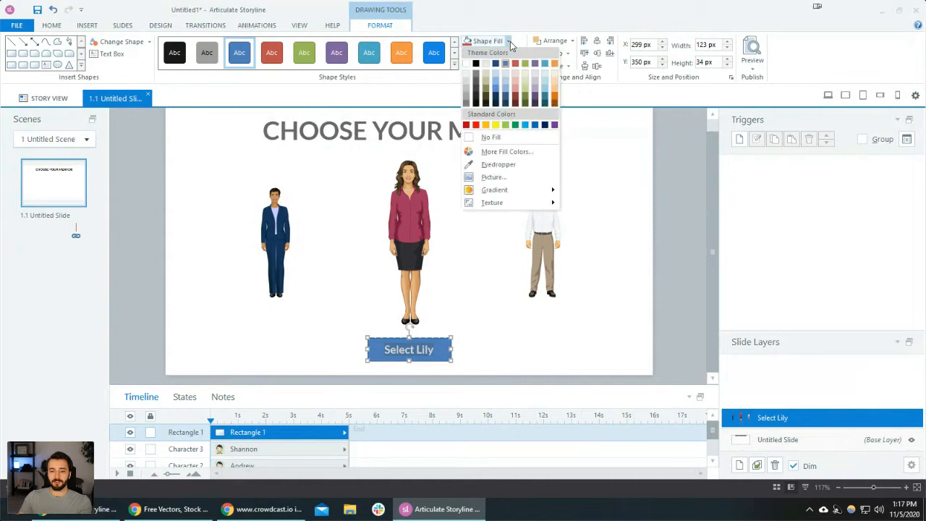
click(539, 166)
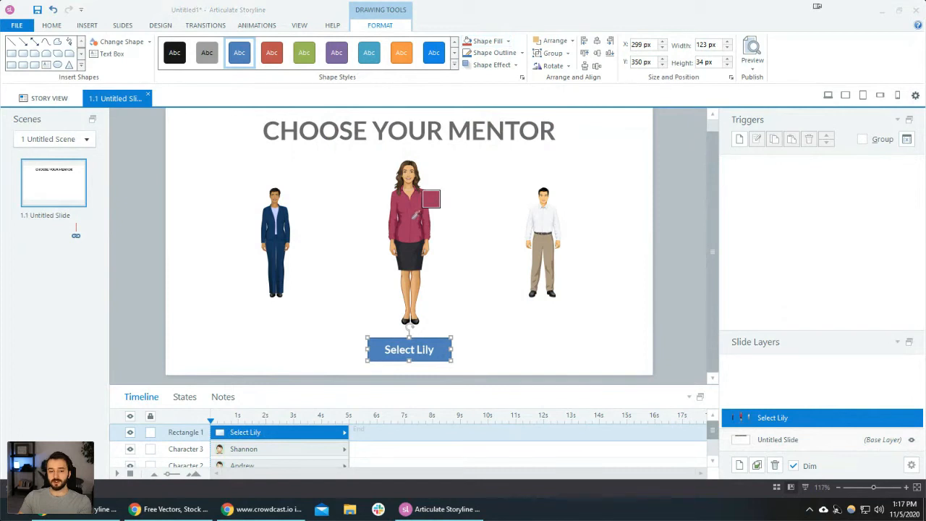
click(416, 221)
click(517, 354)
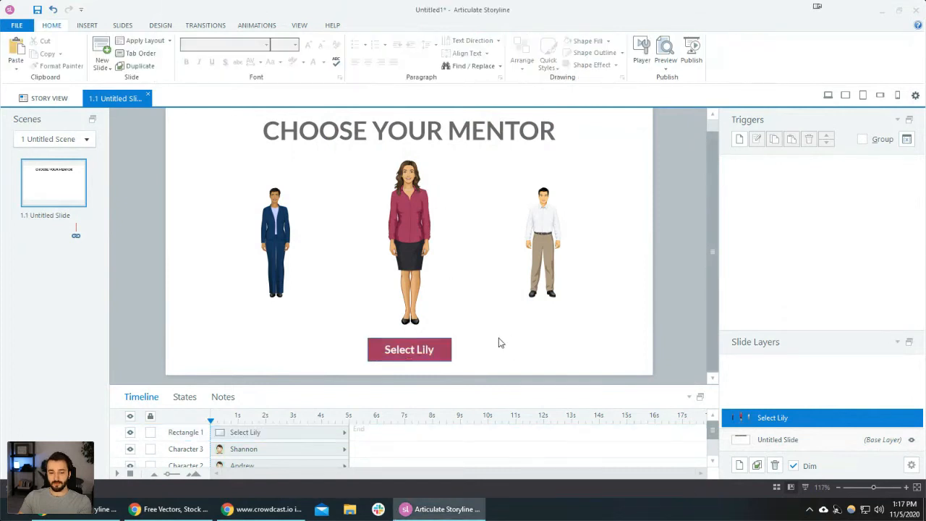
Remove the outline from the "Select Lily" rectangle.
click(400, 347)
click(487, 356)
scroll(457, 331, up, 5)
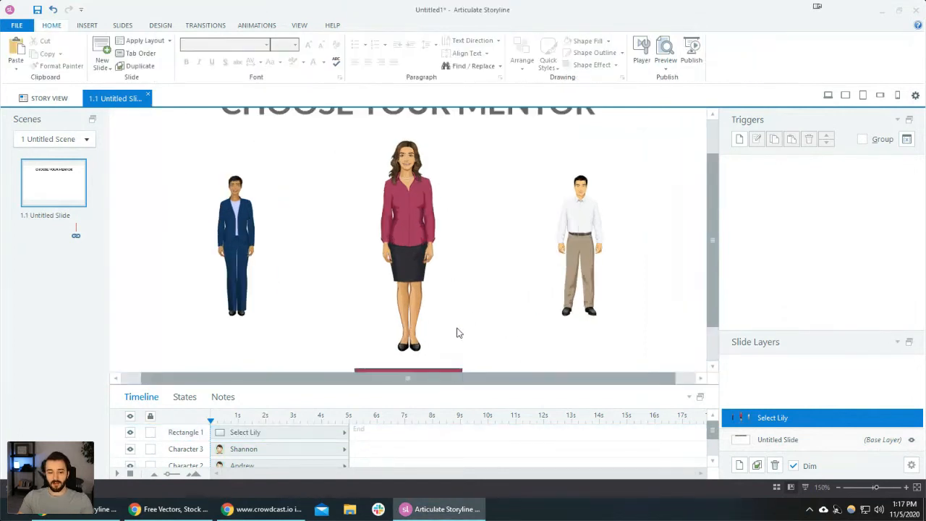
scroll(475, 301, down, 3)
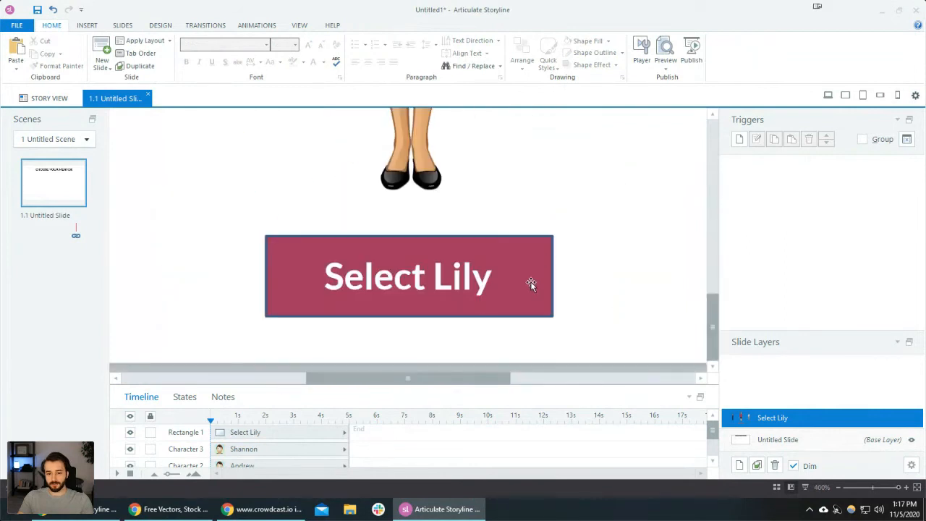
click(531, 272)
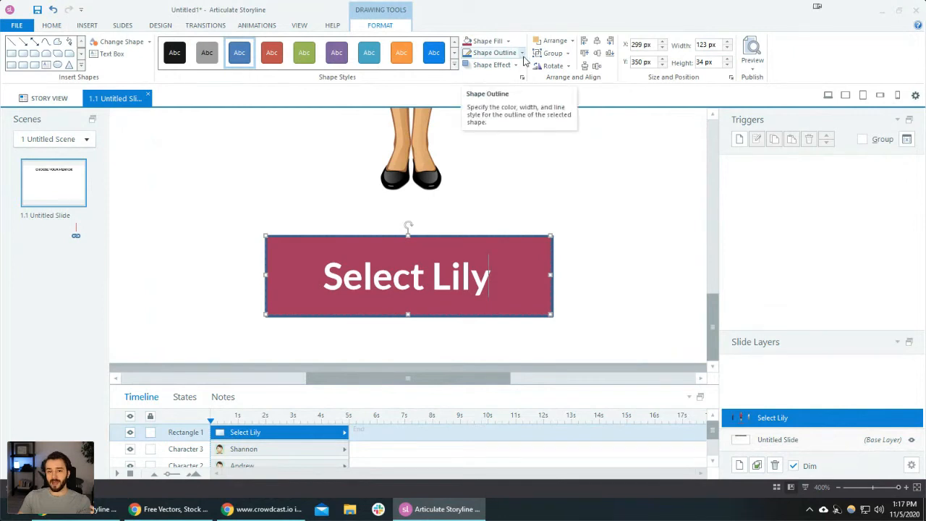
click(521, 54)
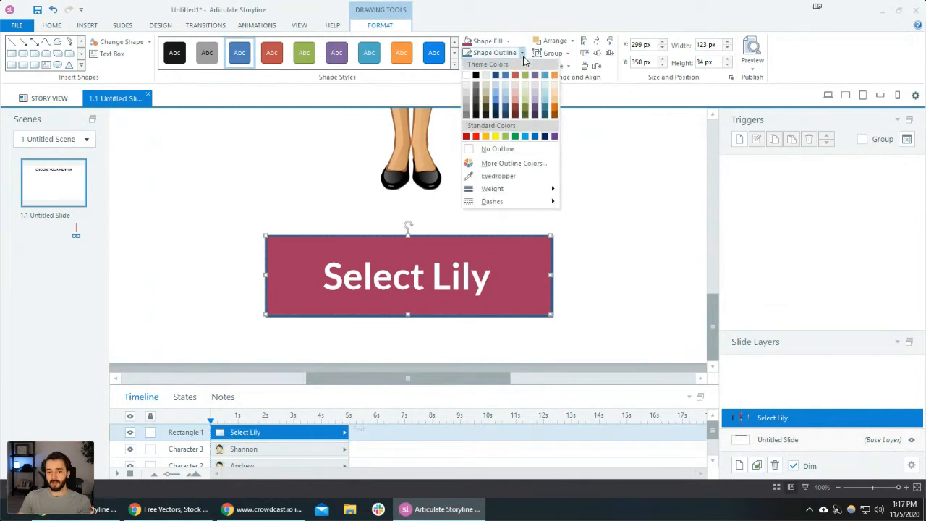
click(518, 149)
click(633, 262)
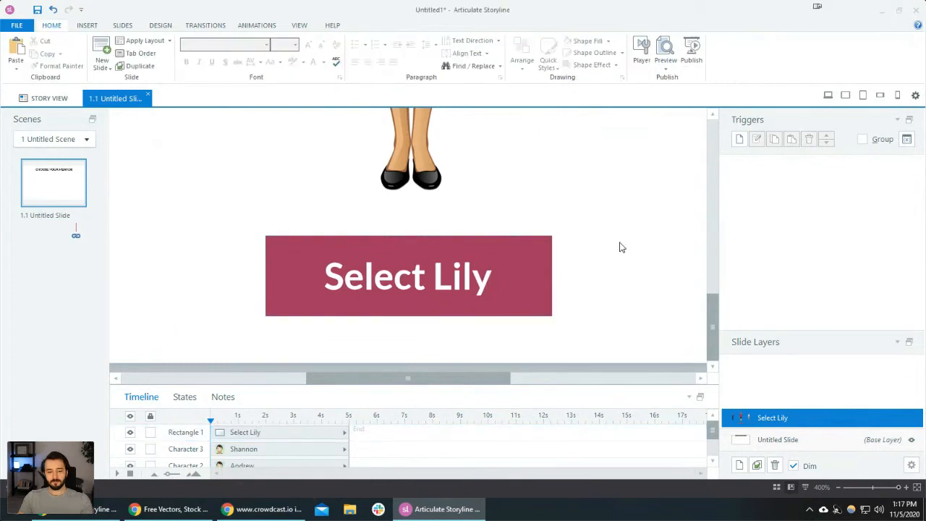
scroll(620, 247, down, 6)
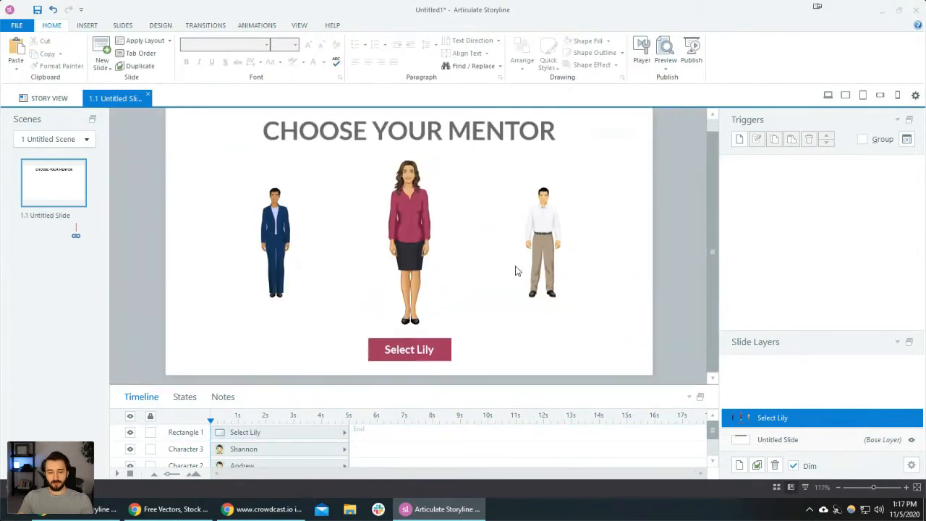
Apply a Float In entrance animation with a duration of 0.40 seconds to the "Select Lily" rectangle.
click(421, 354)
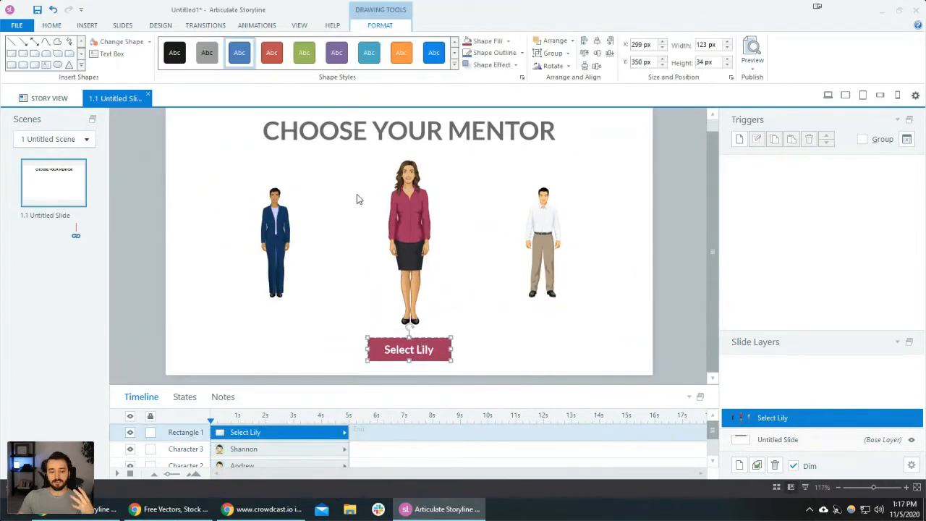
click(260, 27)
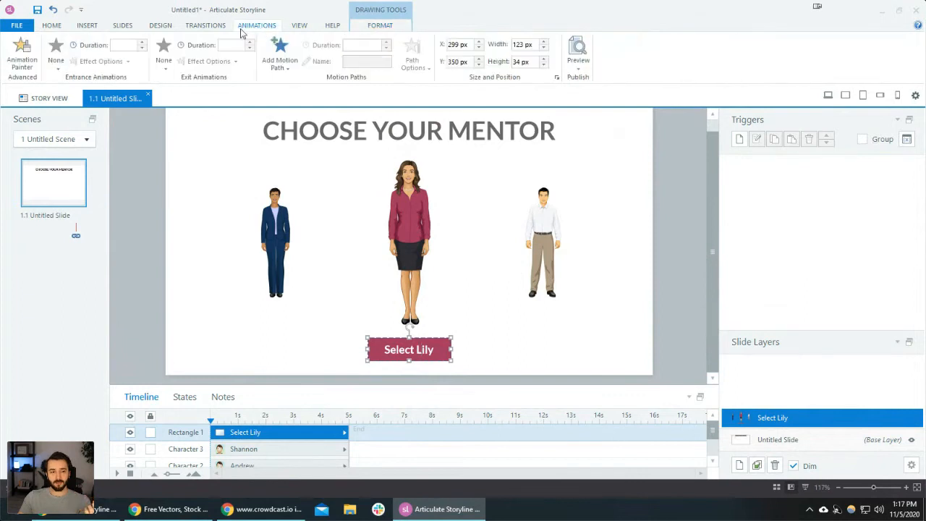
click(57, 56)
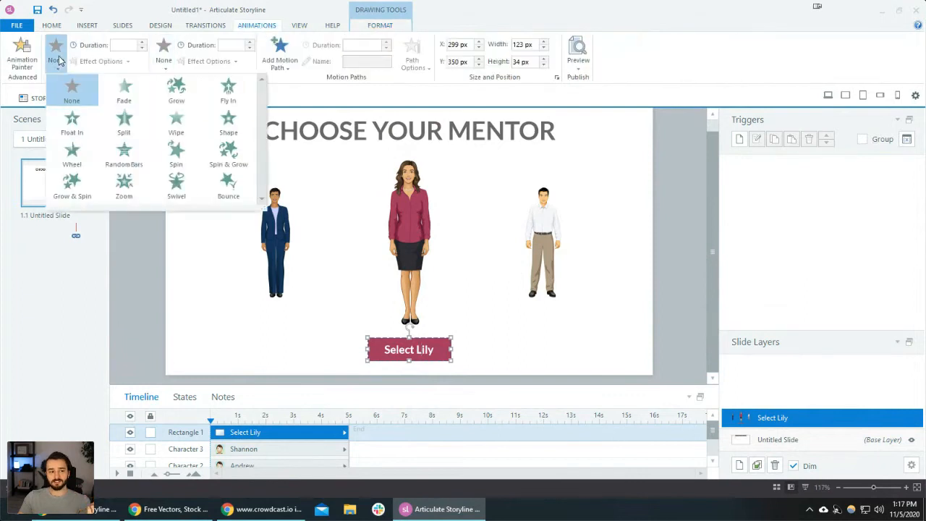
click(87, 127)
click(136, 46)
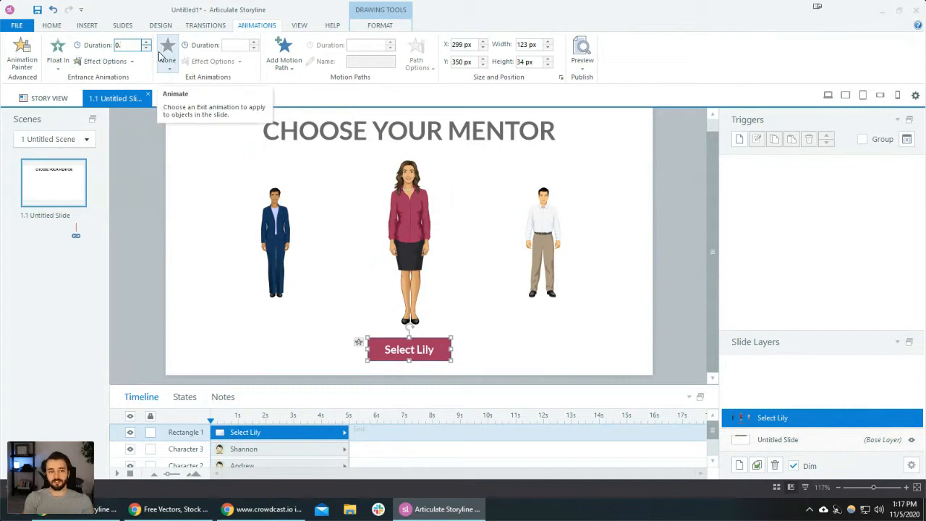
key(Tab)
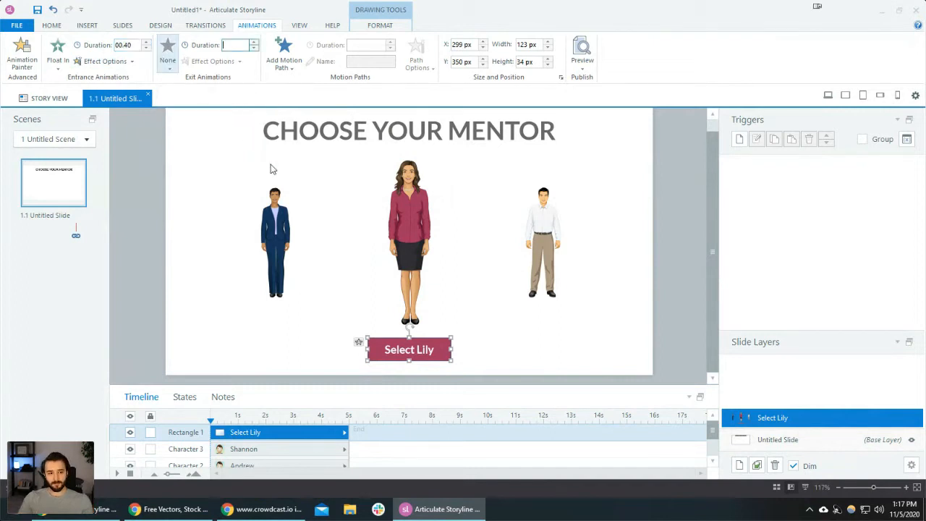
click(675, 286)
scroll(672, 290, down, 1)
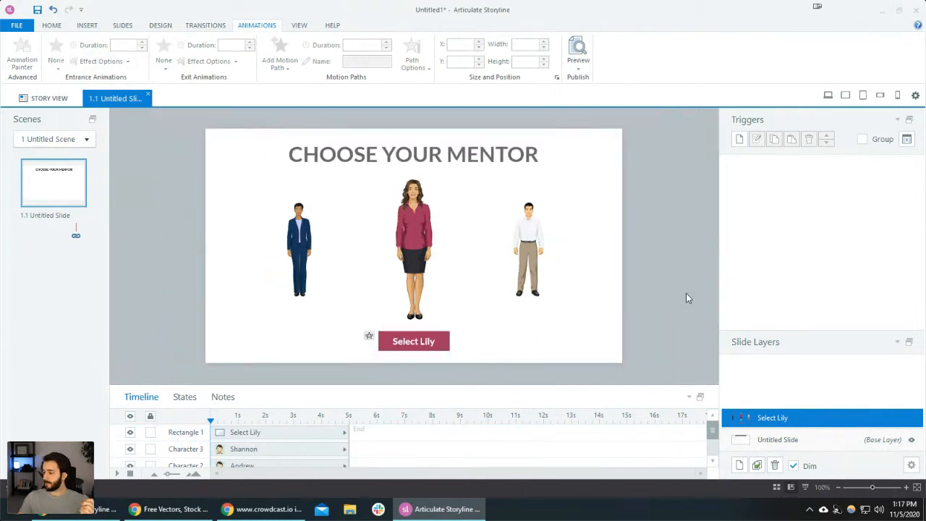
click(537, 246)
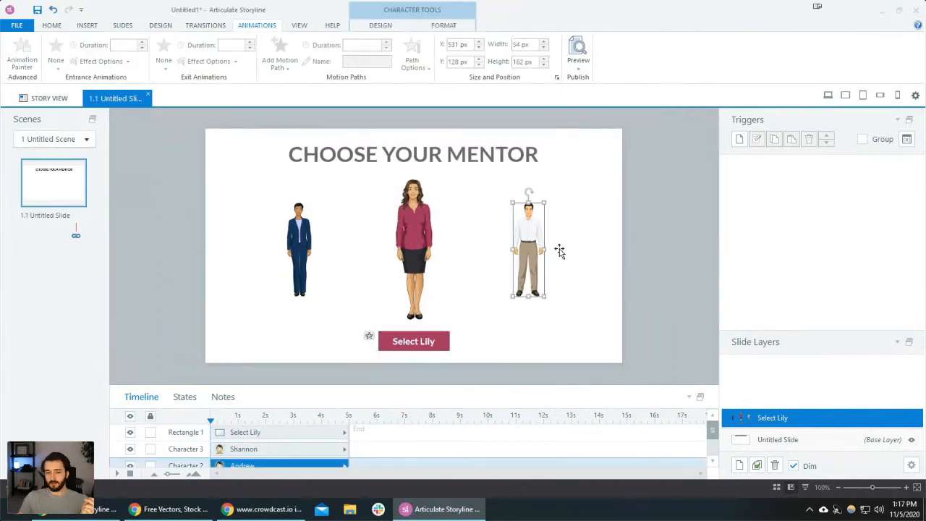
click(650, 261)
click(534, 250)
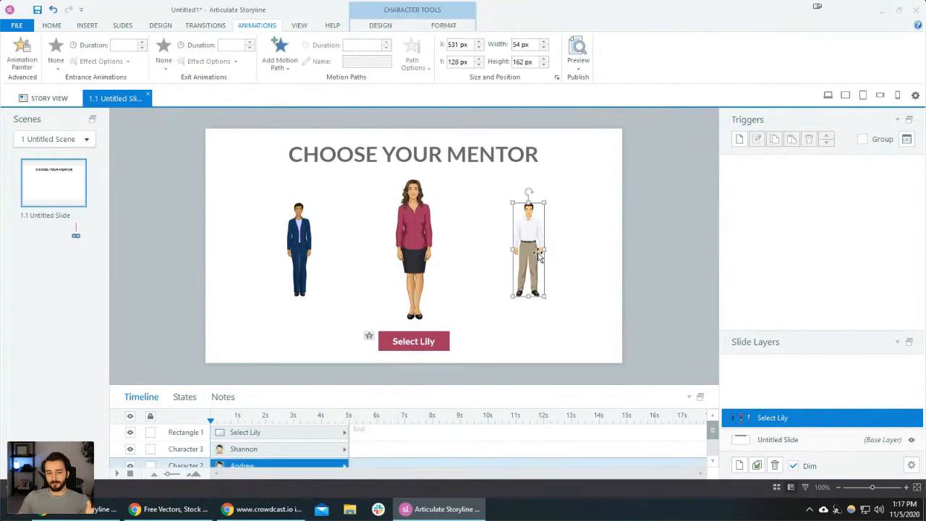
click(300, 236)
click(534, 240)
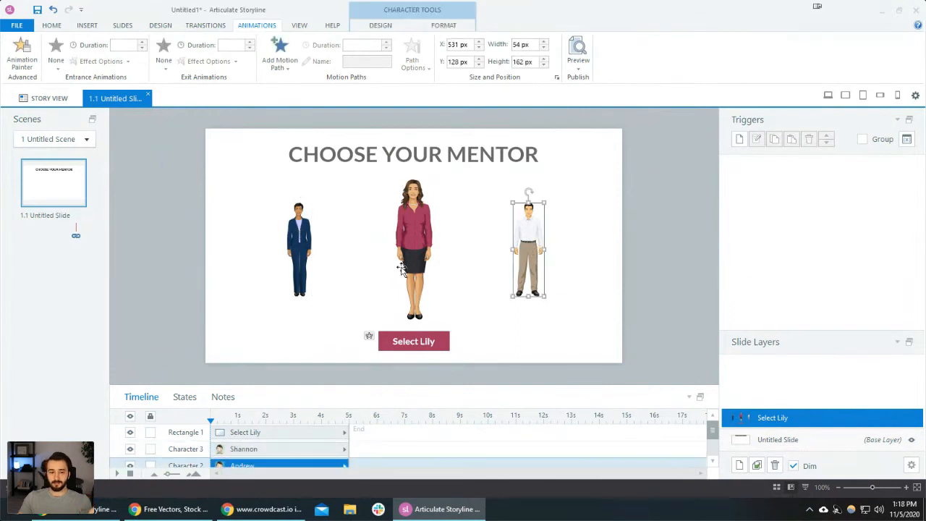
click(402, 268)
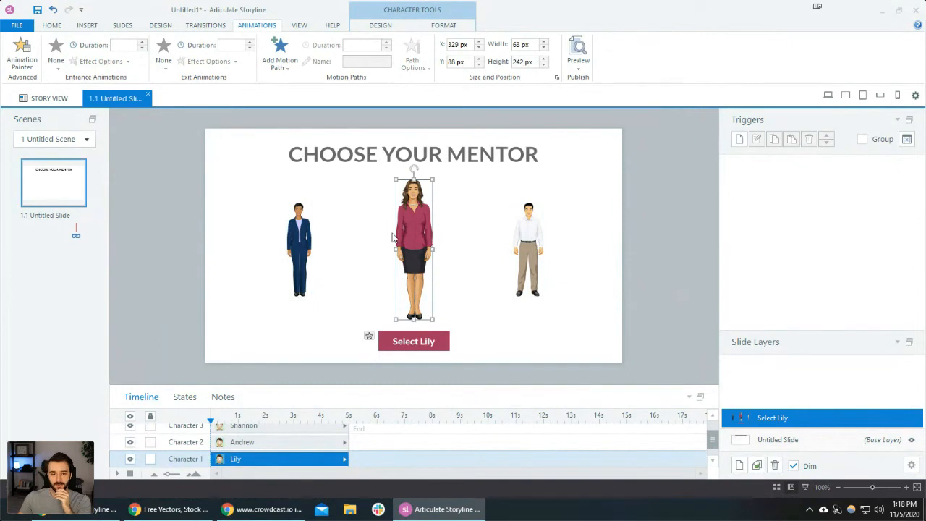
click(642, 304)
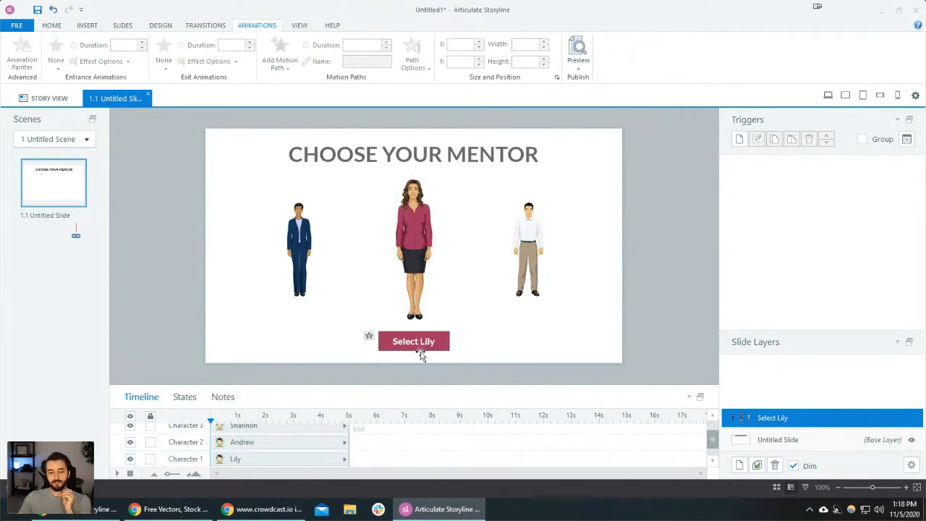
Set the top and bottom internal text margins of the "Select Lily" rectangle to 10 px in Format Shape.
ctrl+scroll(439, 345, up, 1)
scroll(470, 342, down, 1)
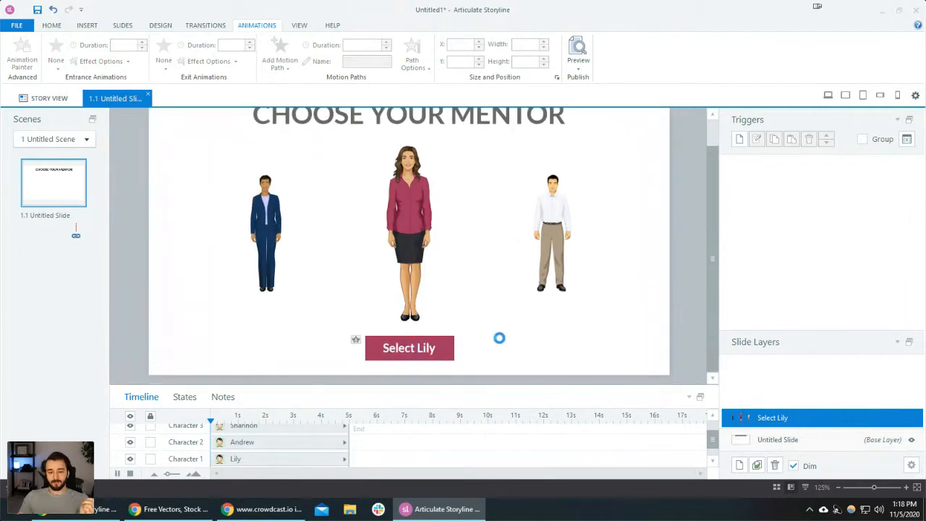
click(429, 340)
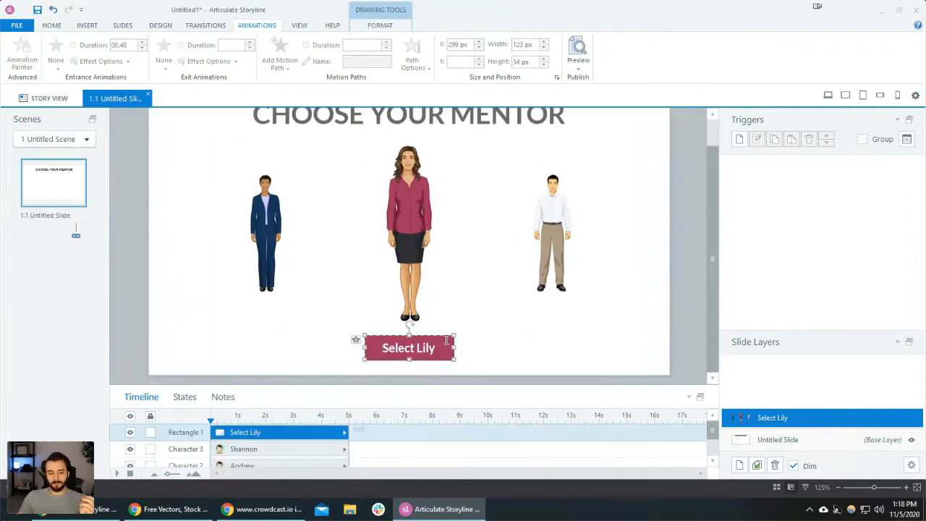
click(493, 333)
scroll(492, 333, up, 4)
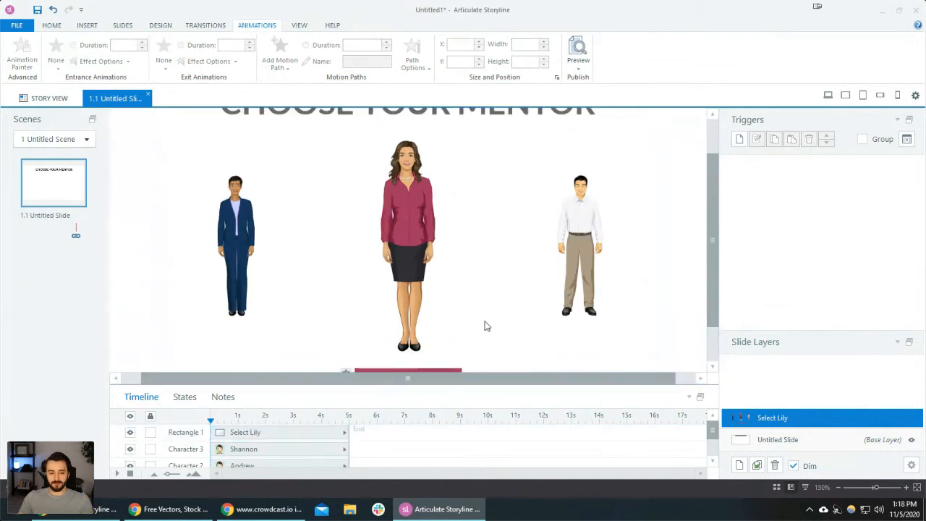
click(484, 303)
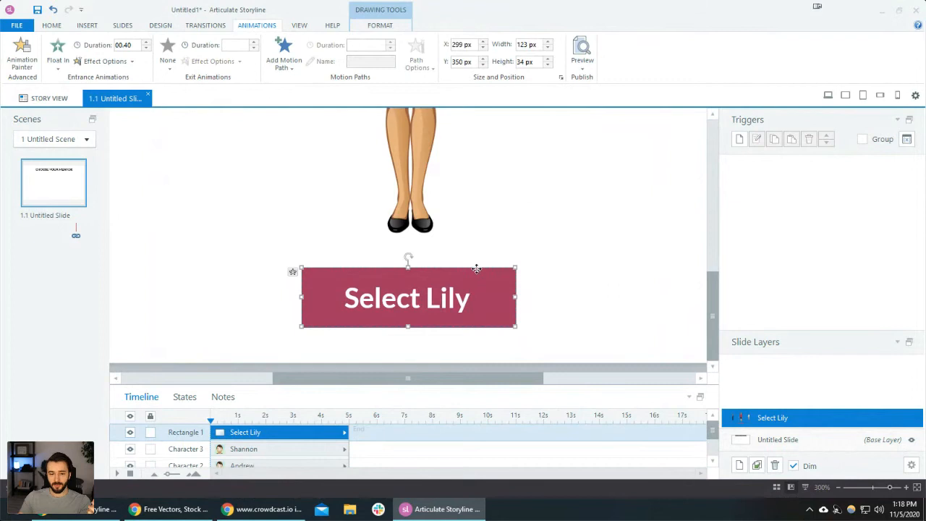
right_click(476, 267)
click(468, 268)
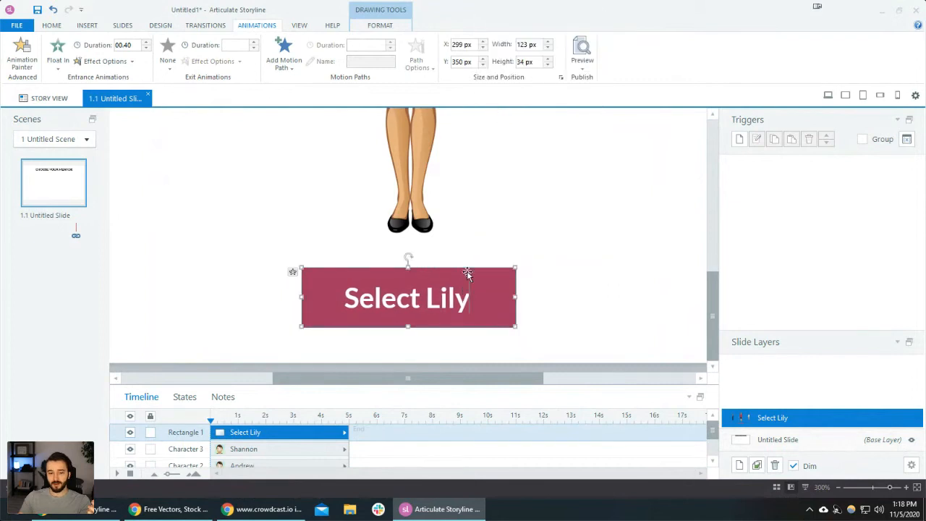
right_click(469, 268)
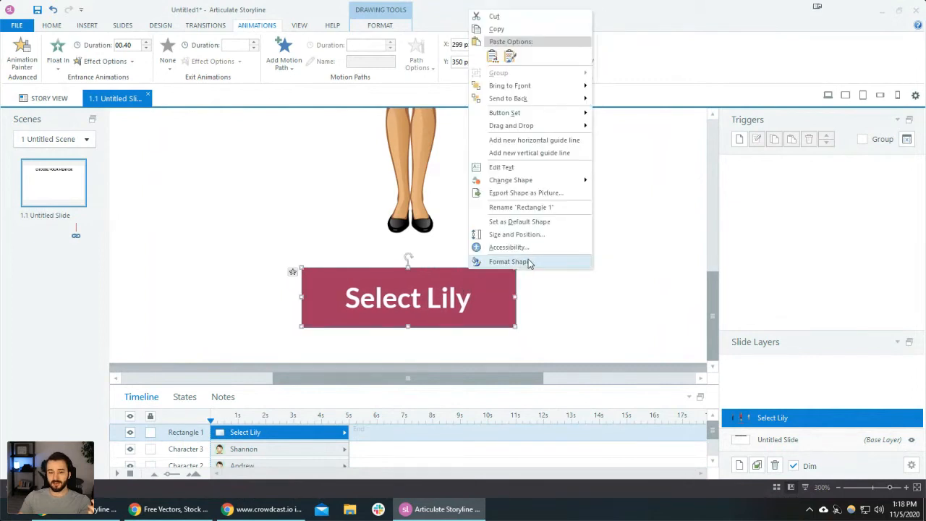
click(510, 262)
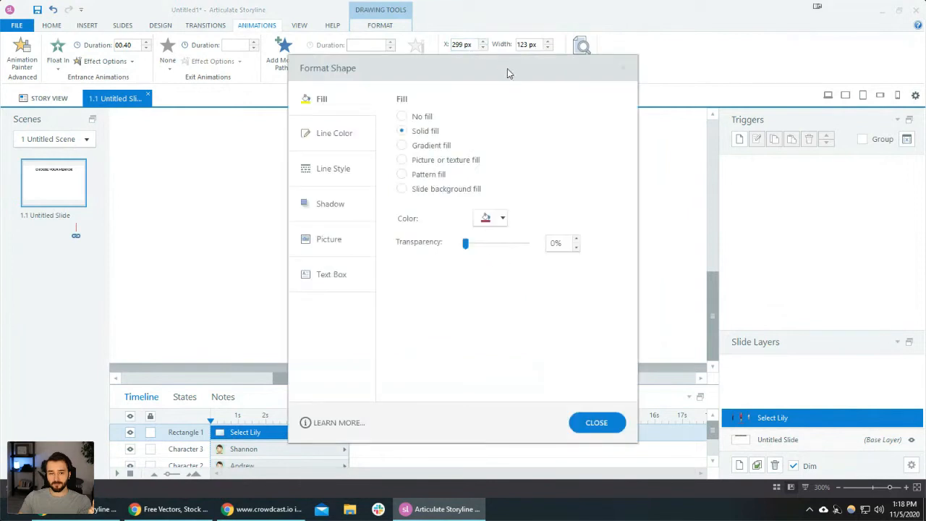
drag(508, 69, 726, 39)
click(552, 250)
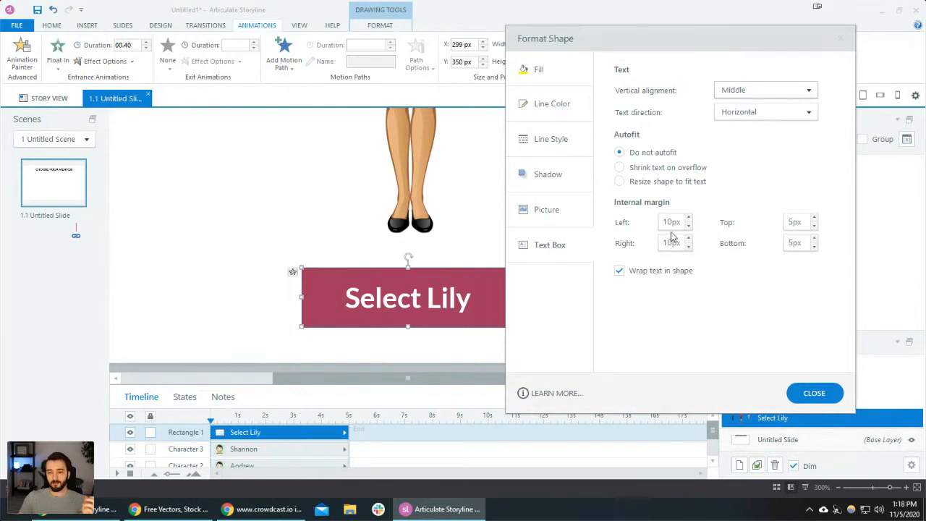
click(792, 221)
text(1)
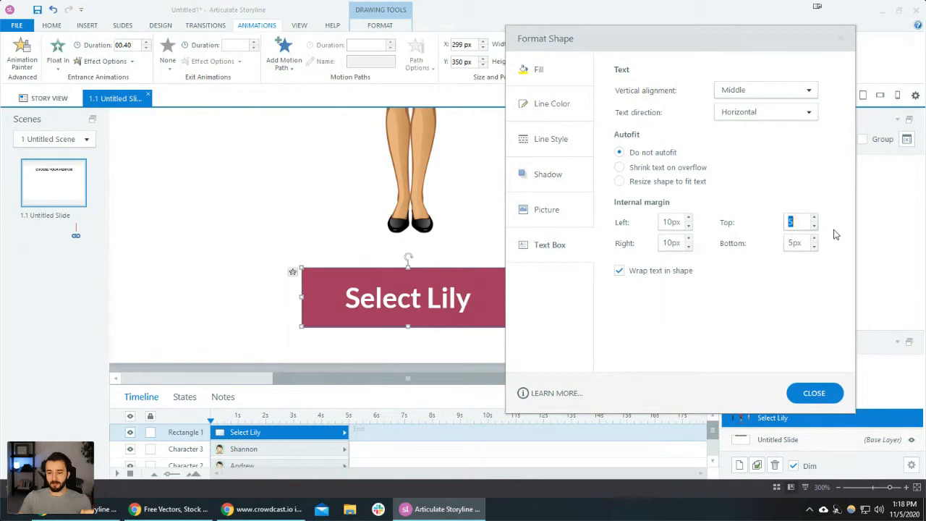
text(0)
key(Tab)
text(10)
key(Tab)
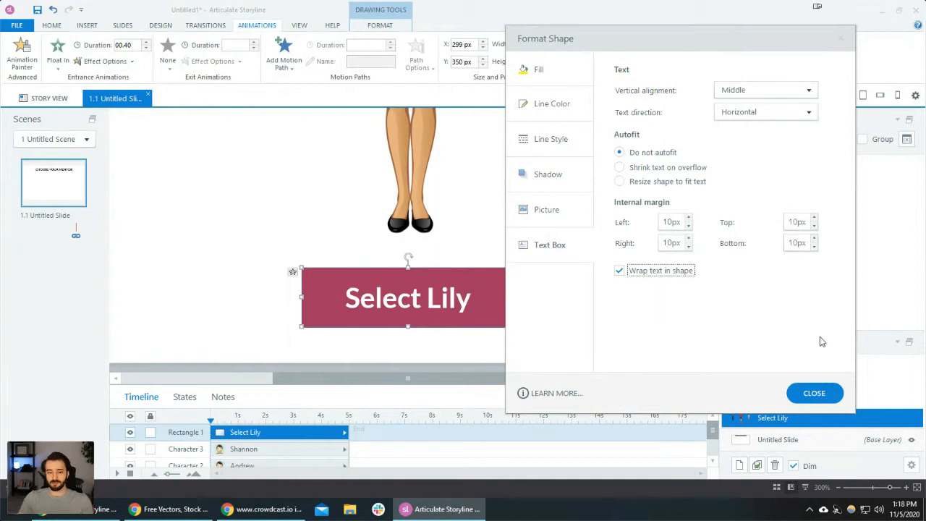
click(814, 393)
scroll(459, 268, down, 2)
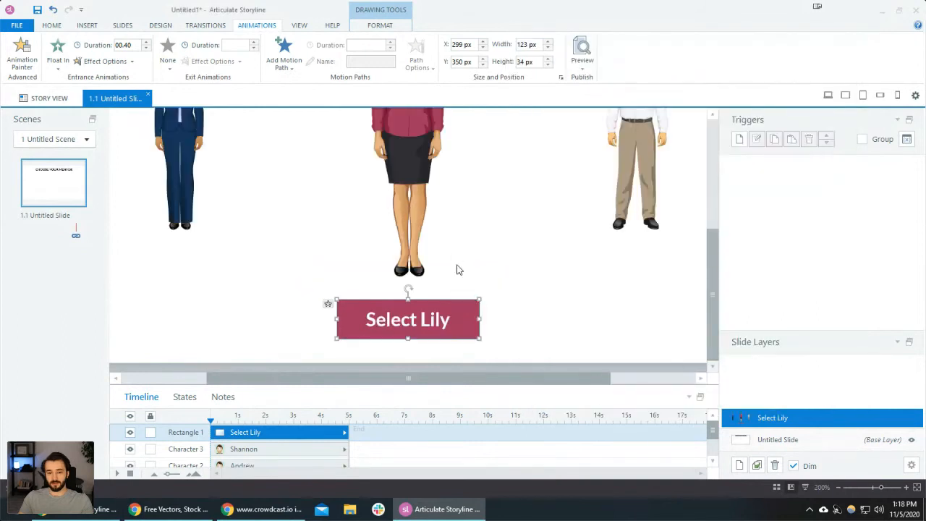
scroll(519, 333, up, 1)
scroll(482, 331, up, 2)
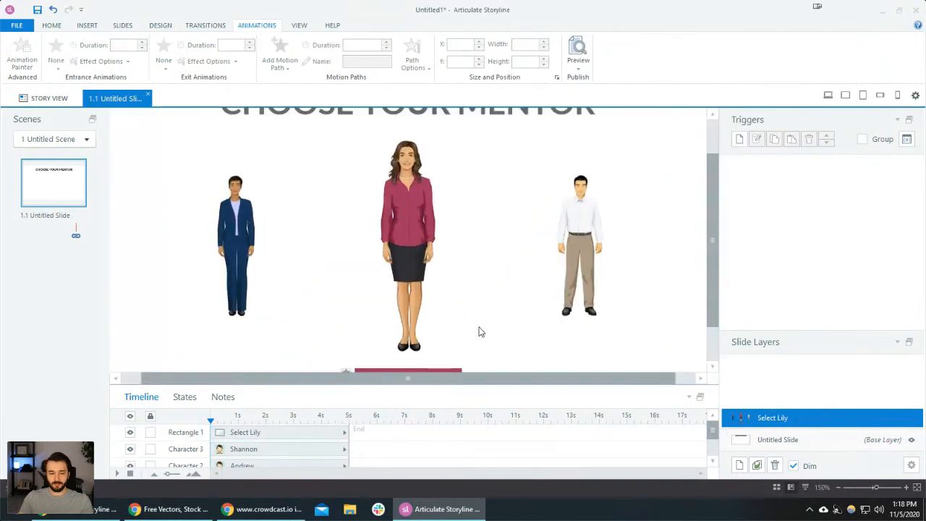
click(430, 326)
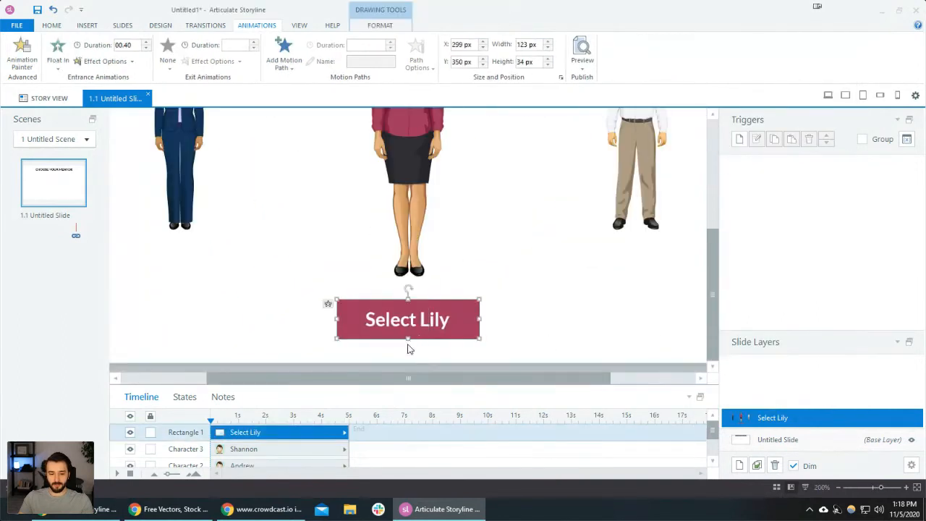
click(413, 345)
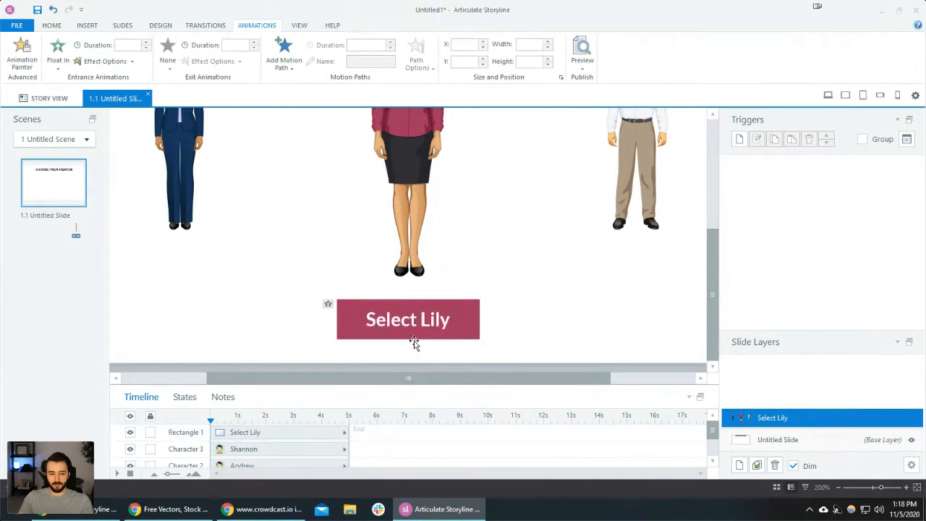
scroll(541, 326, down, 2)
scroll(540, 328, down, 1)
scroll(536, 328, down, 1)
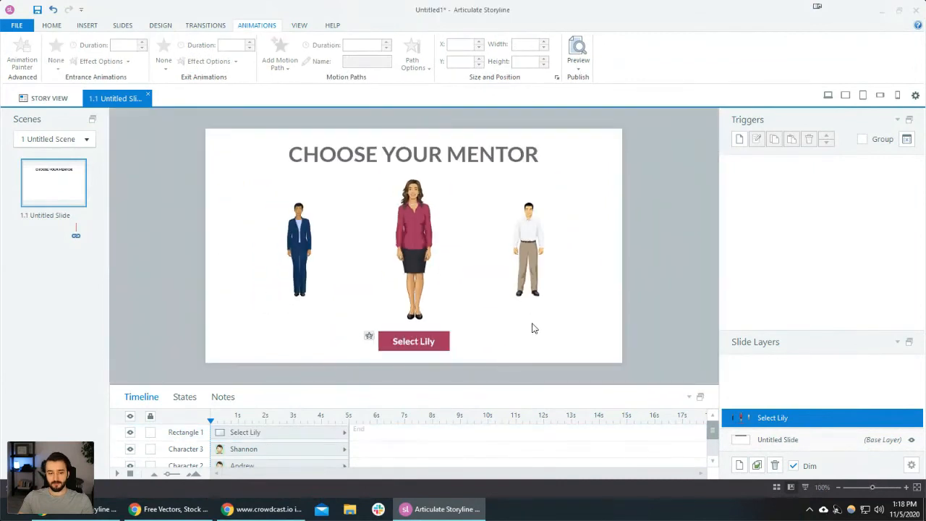
click(434, 339)
click(680, 322)
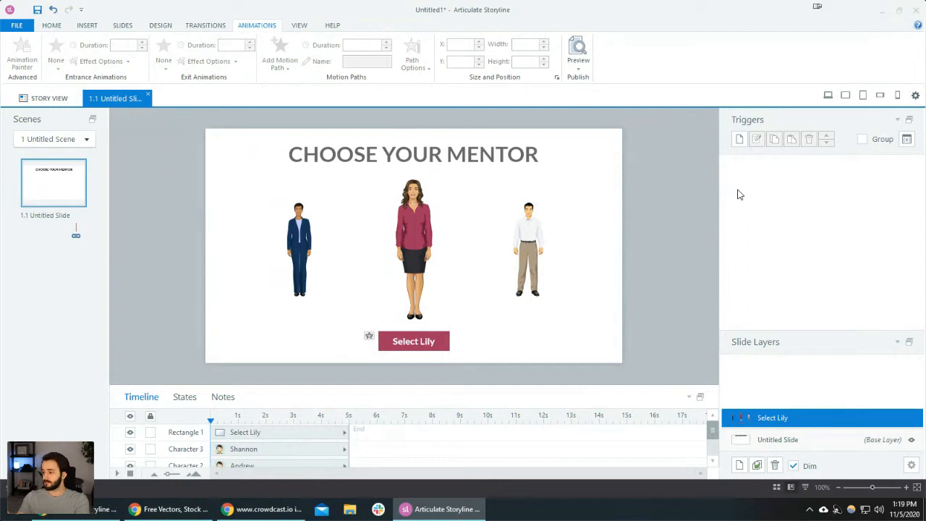
Create a project variable of type Text named "mentorSelection" with a blank default value.
click(909, 142)
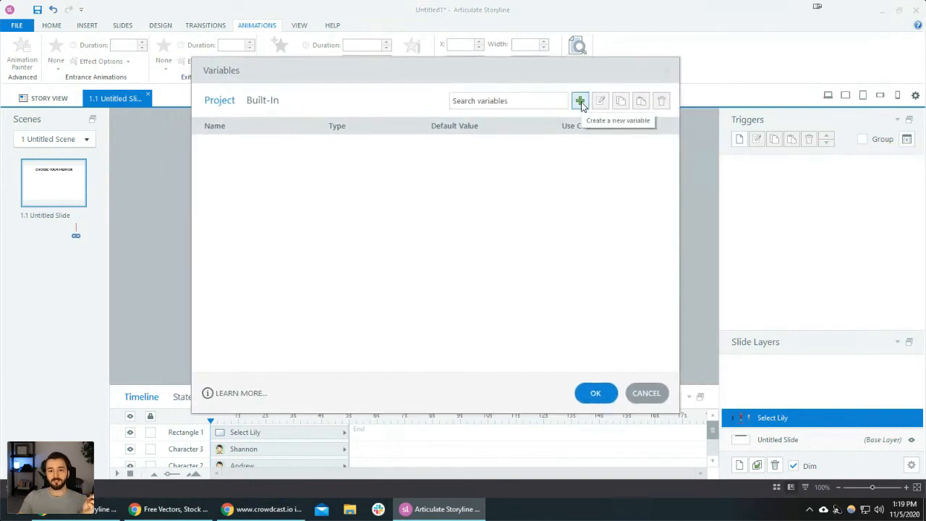
click(580, 102)
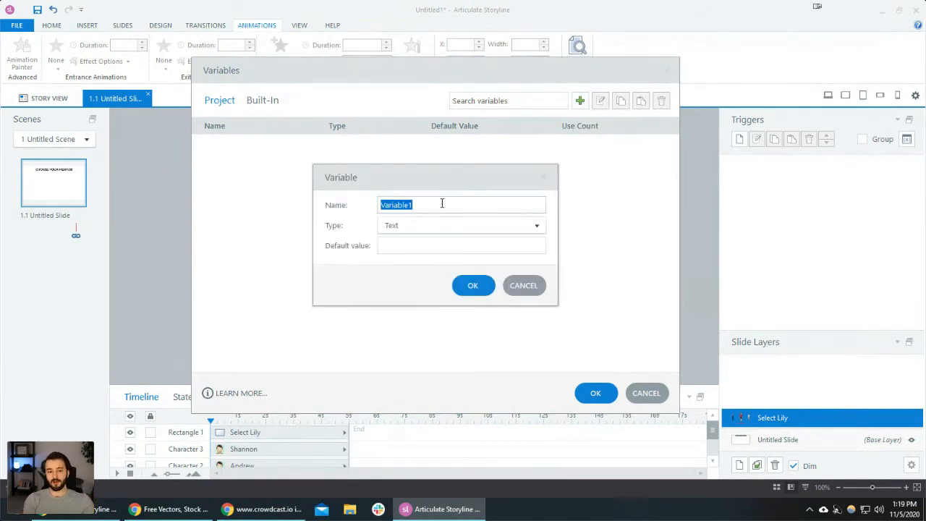
text(mentorSelection)
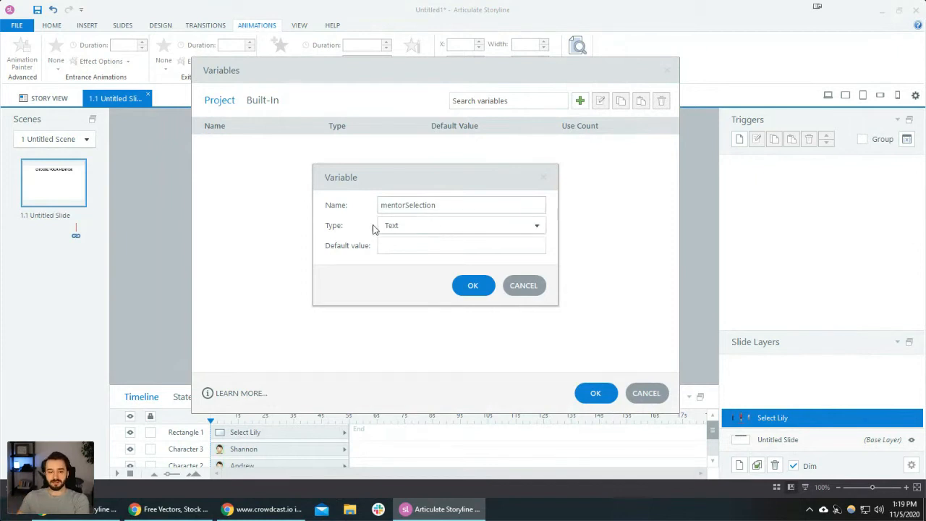
click(474, 284)
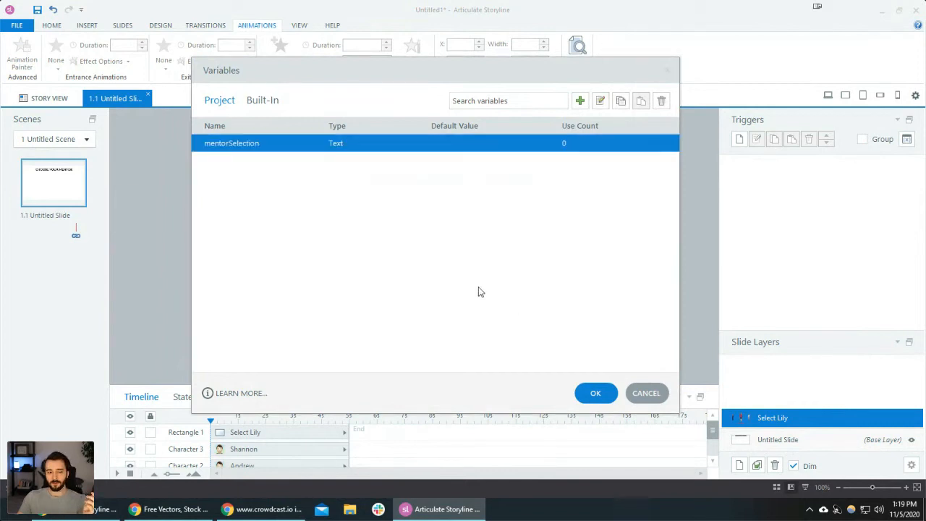
click(595, 393)
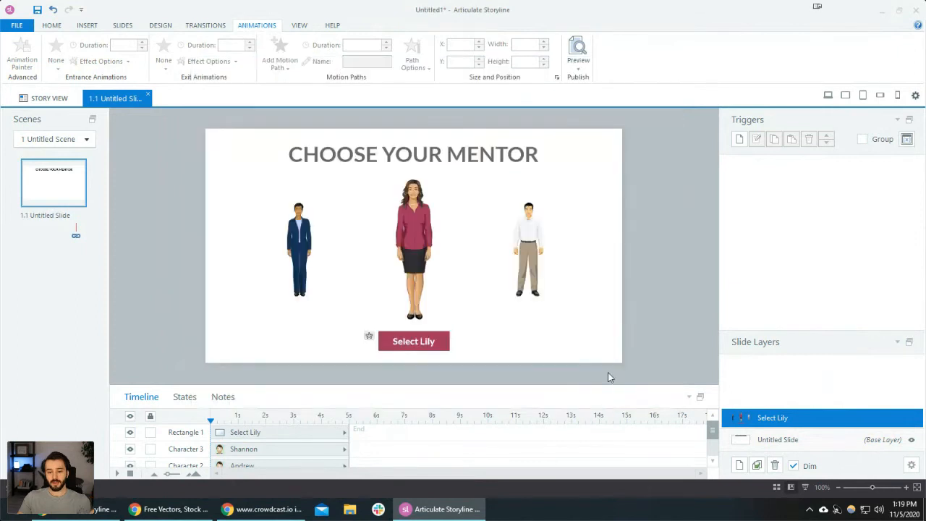
Add a trigger to the "Select Lily" rectangle that sets the mentorSelection variable to the value Lily when the user clicks it.
click(433, 341)
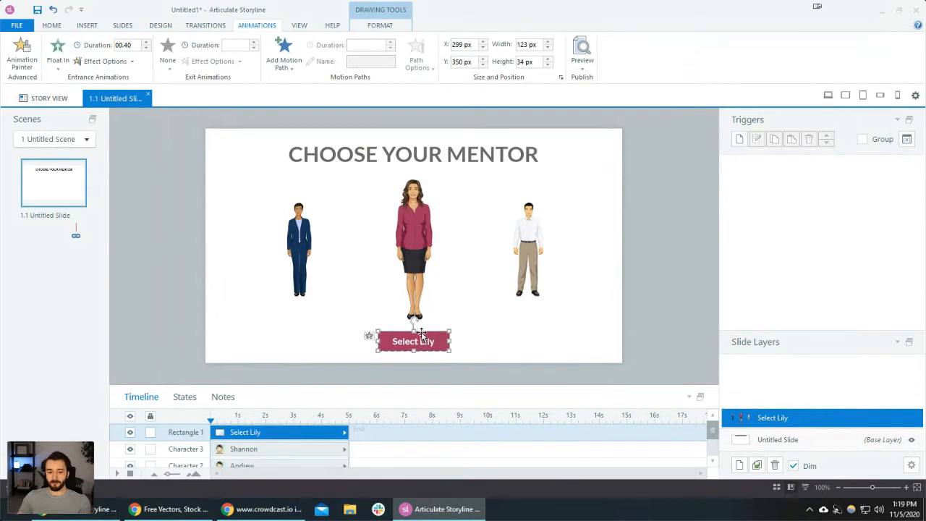
click(742, 142)
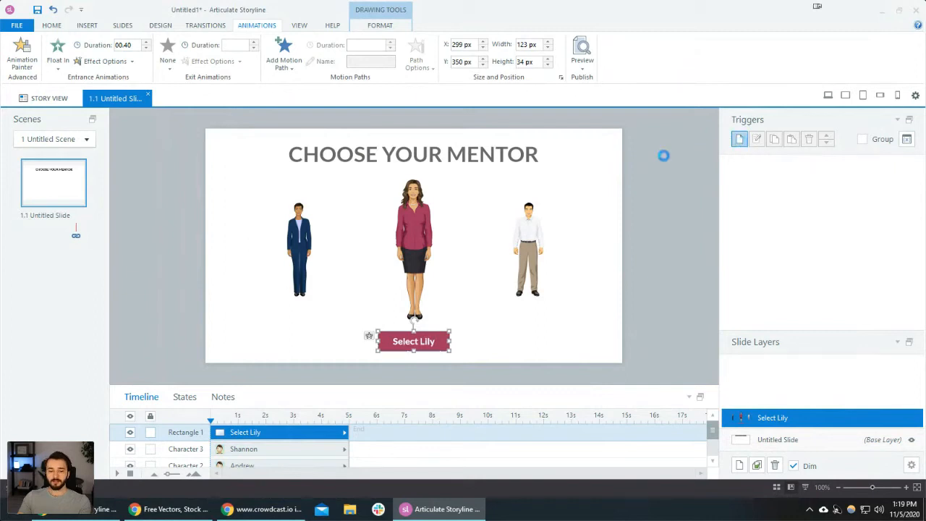
drag(511, 170, 717, 115)
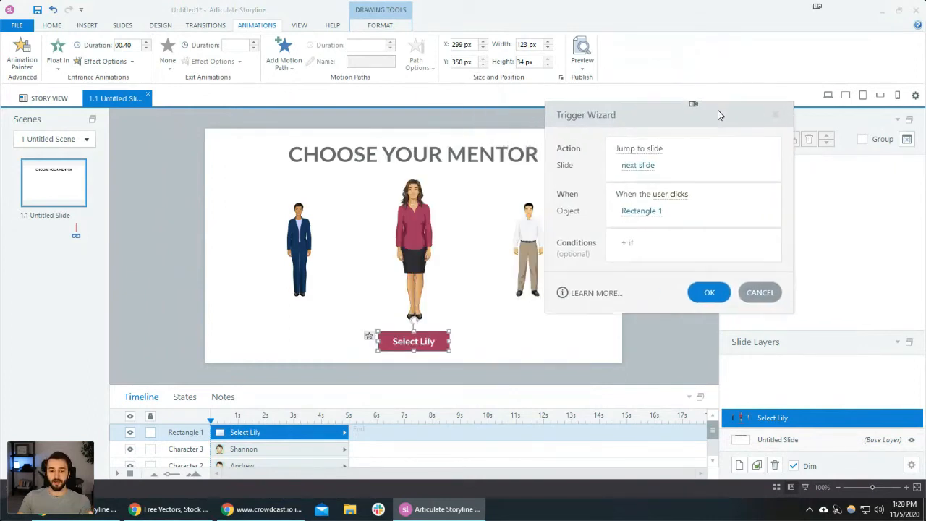
click(641, 149)
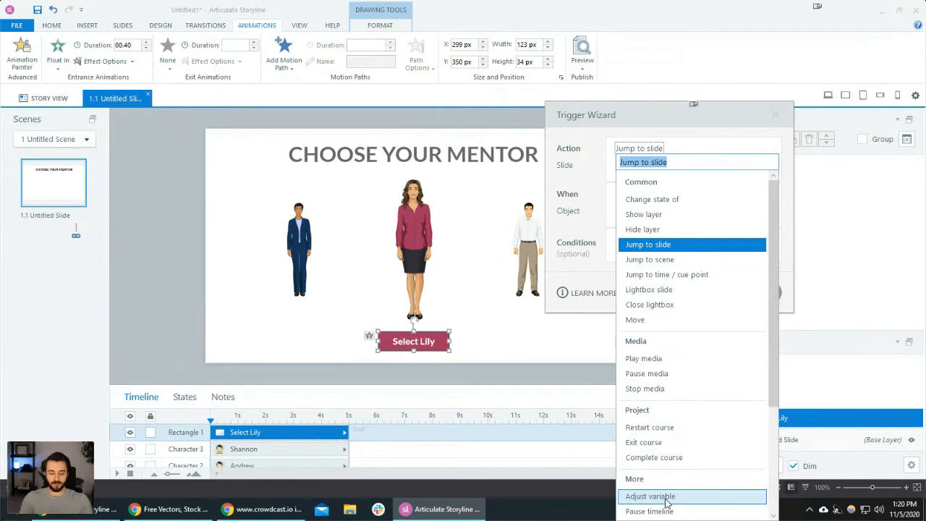
text(adj)
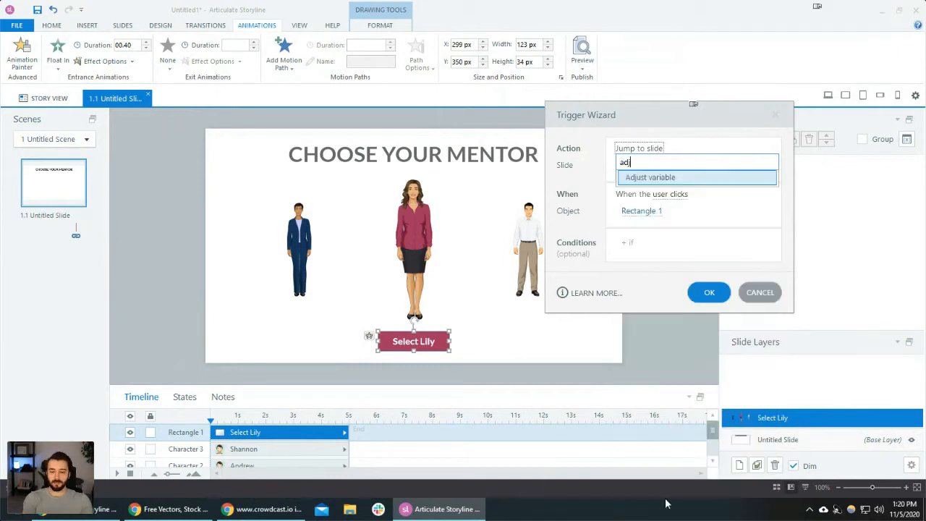
click(668, 178)
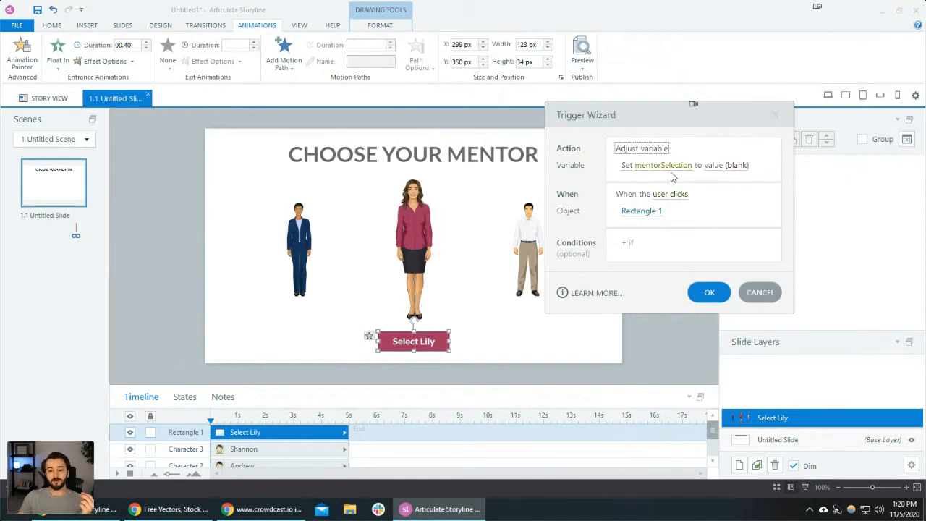
click(740, 171)
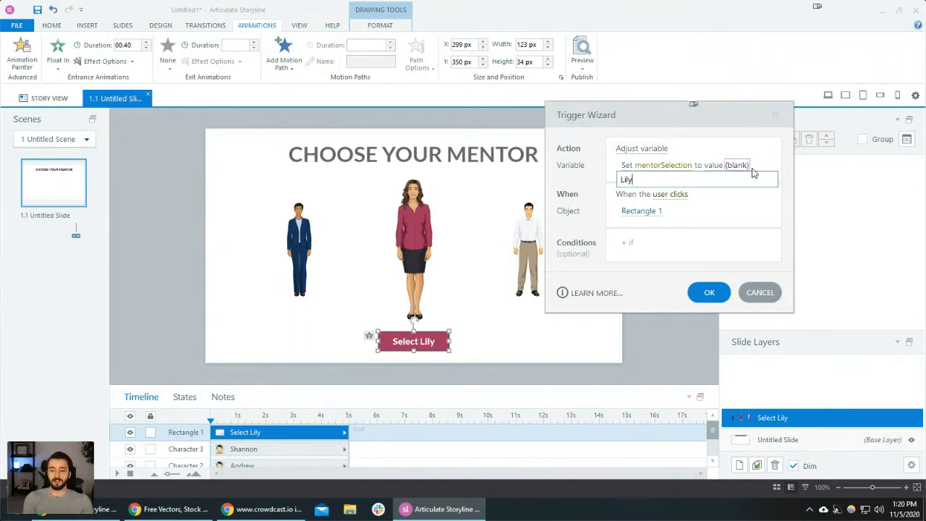
key(Return)
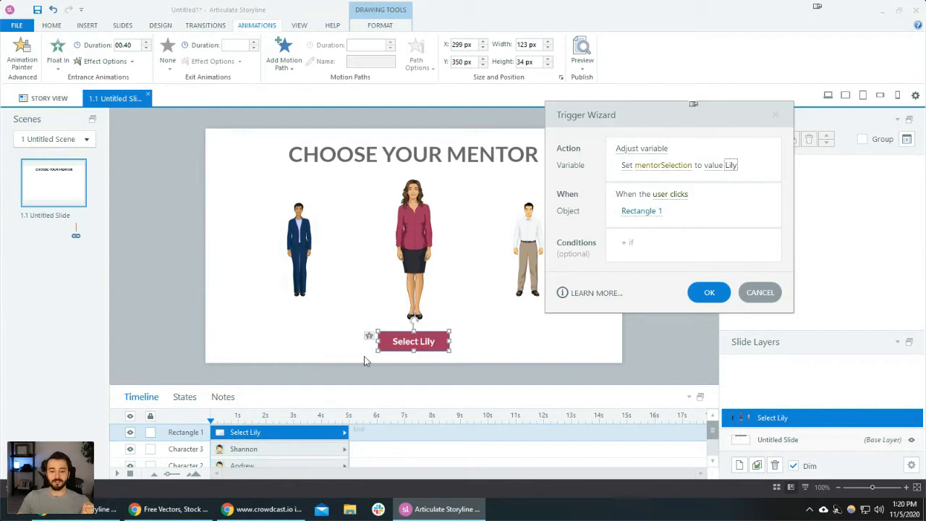
click(715, 292)
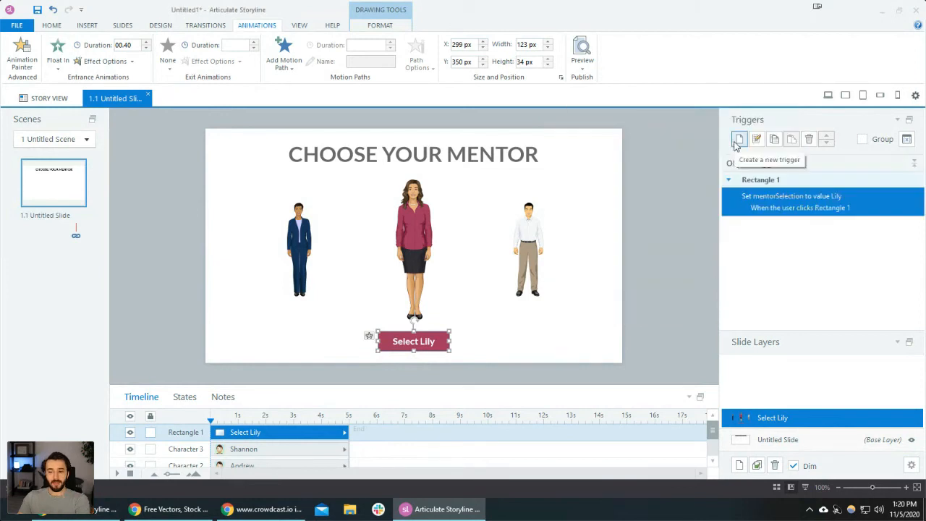
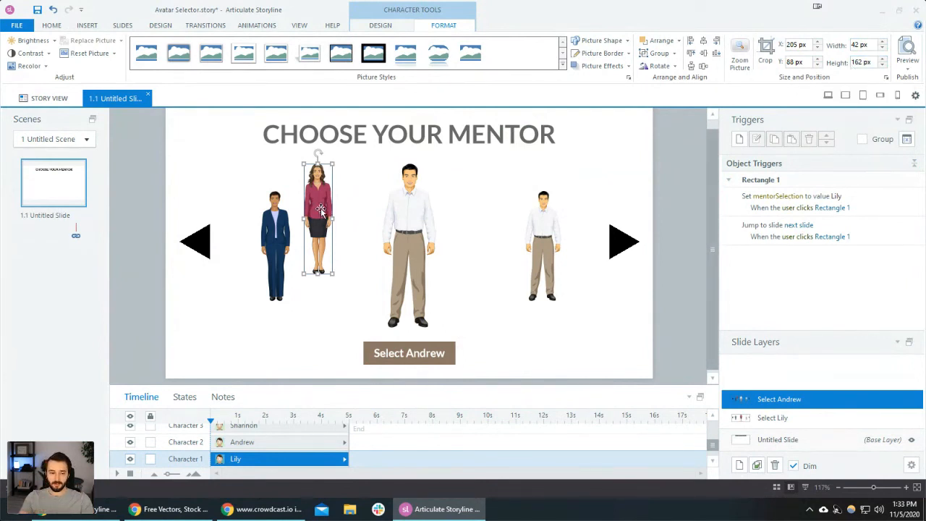
Try to align the tops of the small Lily and Shannon characters on the Select Andrew layer.
drag(320, 209, 321, 259)
shift+click(279, 243)
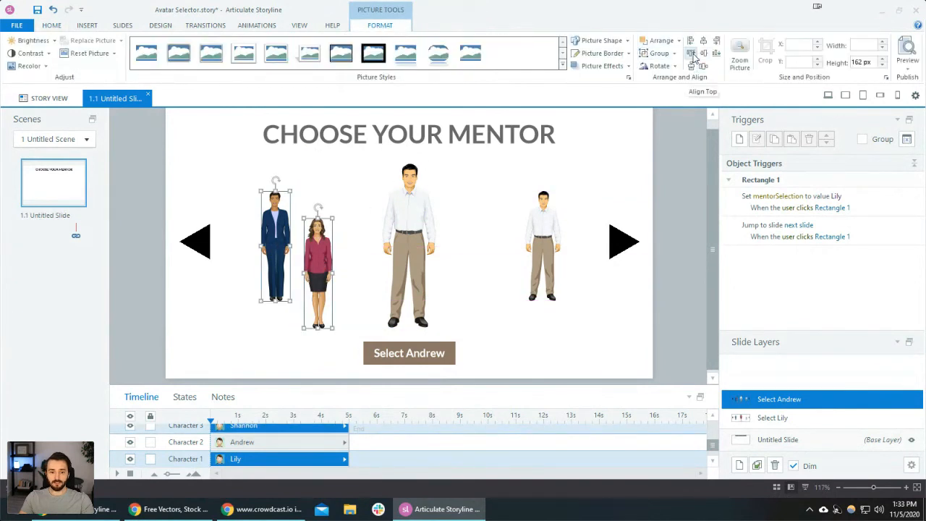
click(320, 192)
drag(320, 256, 323, 196)
shift+click(275, 225)
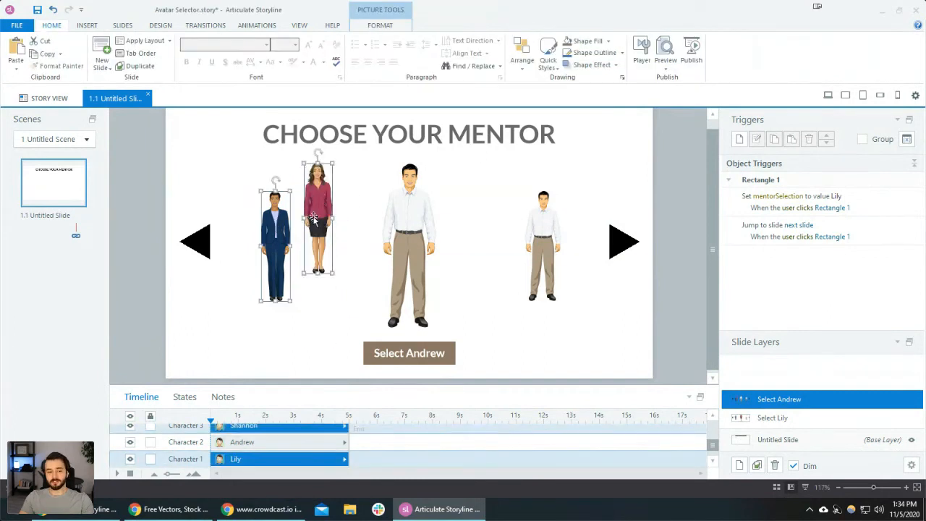
click(380, 25)
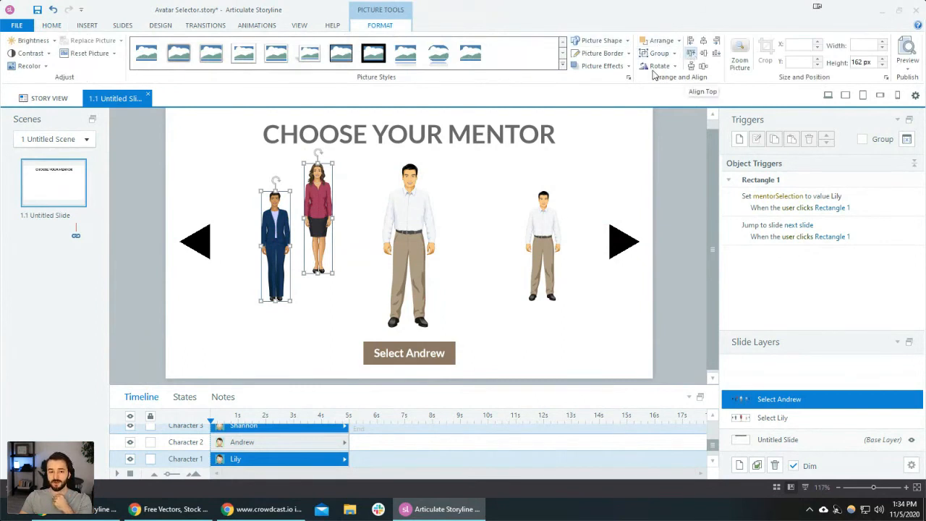
click(692, 54)
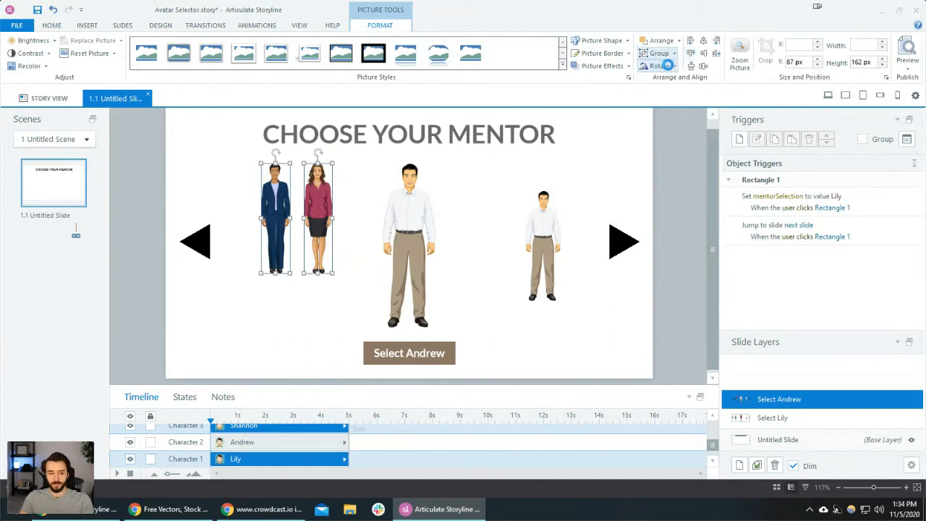
key(ctrl+z)
Lower the small Lily character below Shannon's top edge, and align the two characters by their top and left edges.
click(343, 212)
drag(322, 206, 322, 249)
shift+click(285, 237)
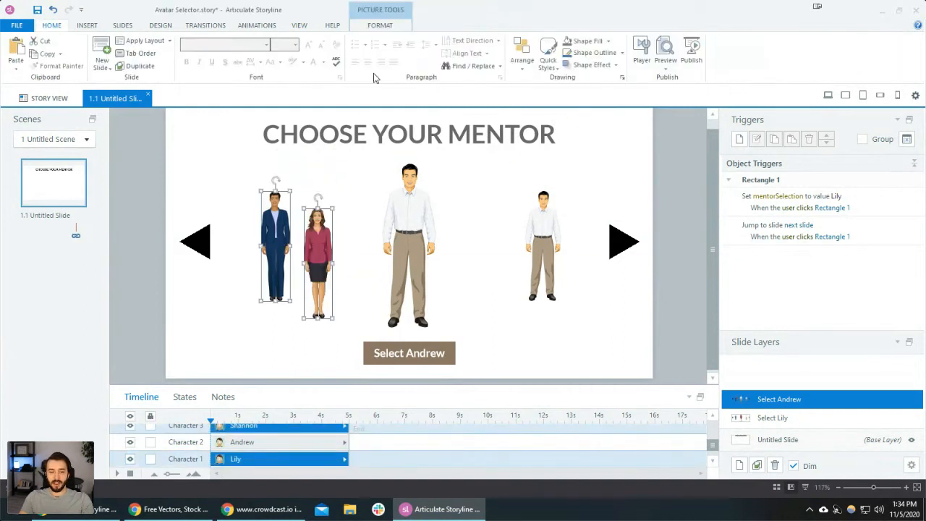
click(380, 26)
click(692, 54)
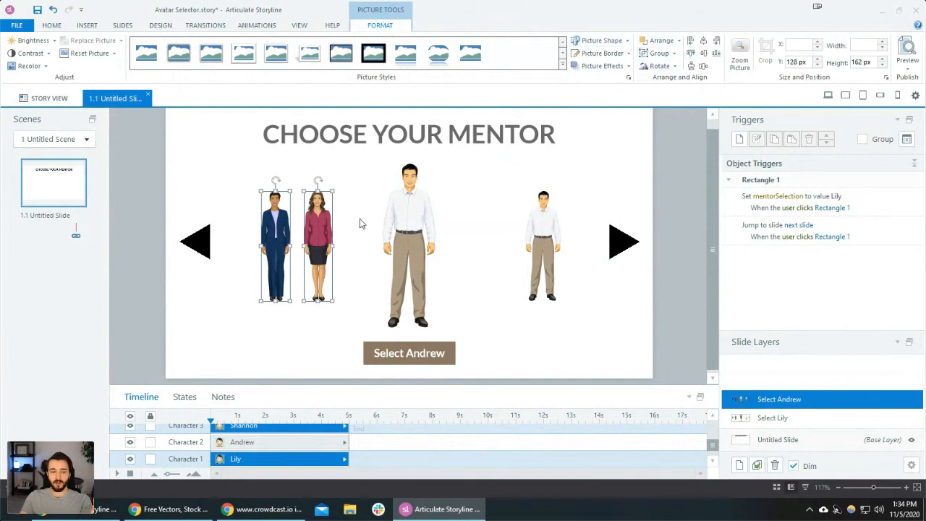
click(692, 42)
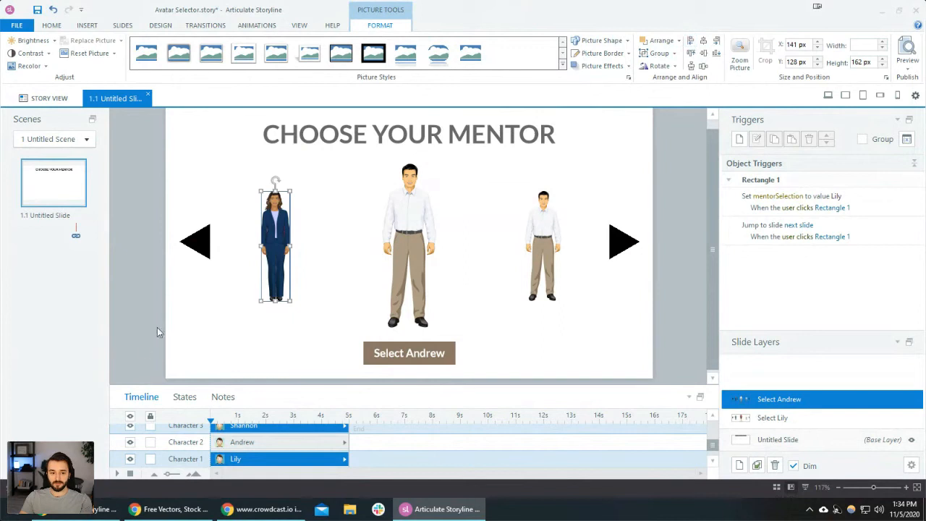
click(190, 302)
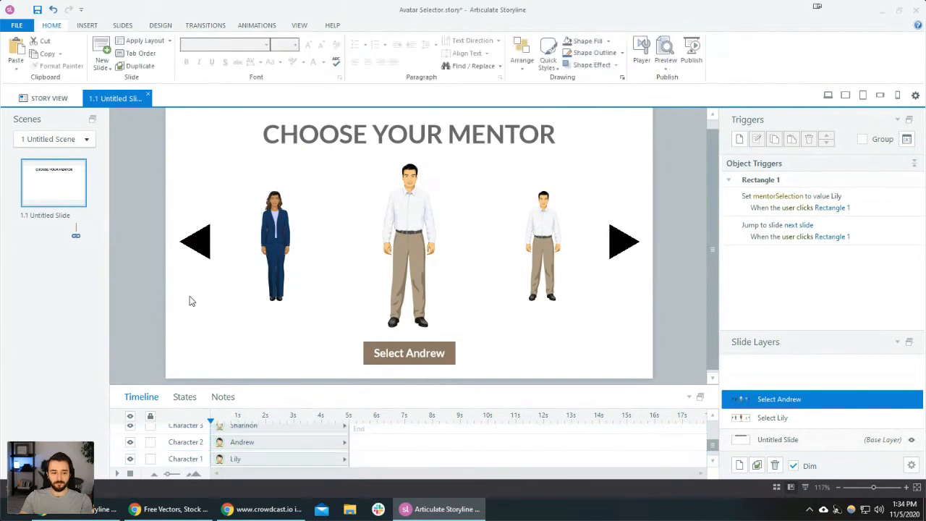
Move the small Shannon character from on top of Lily onto the small Andrew character on the other side of the slide.
click(275, 246)
scroll(252, 424, up, 1)
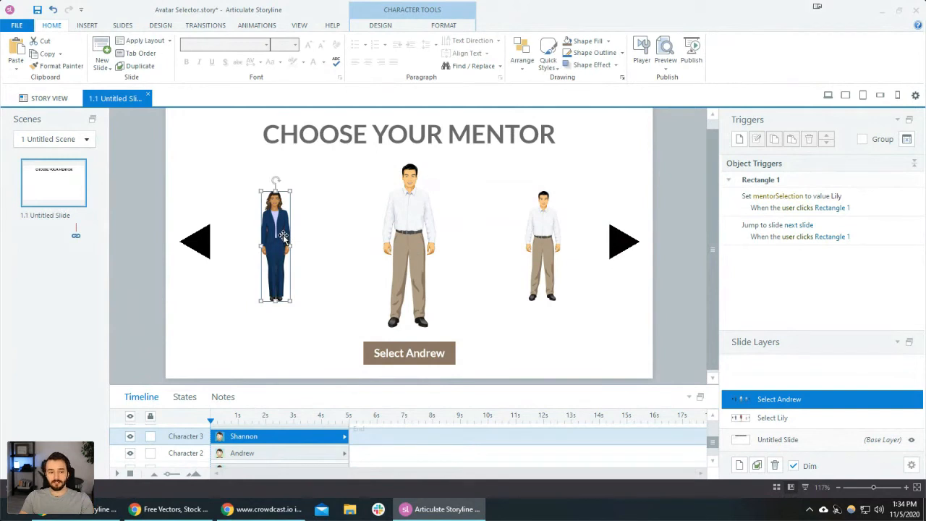
drag(282, 237, 329, 233)
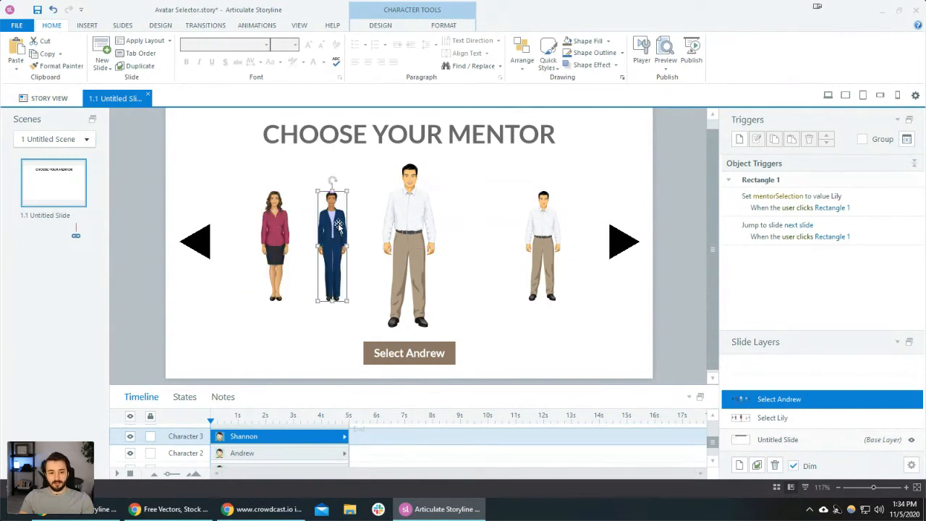
drag(339, 225, 548, 233)
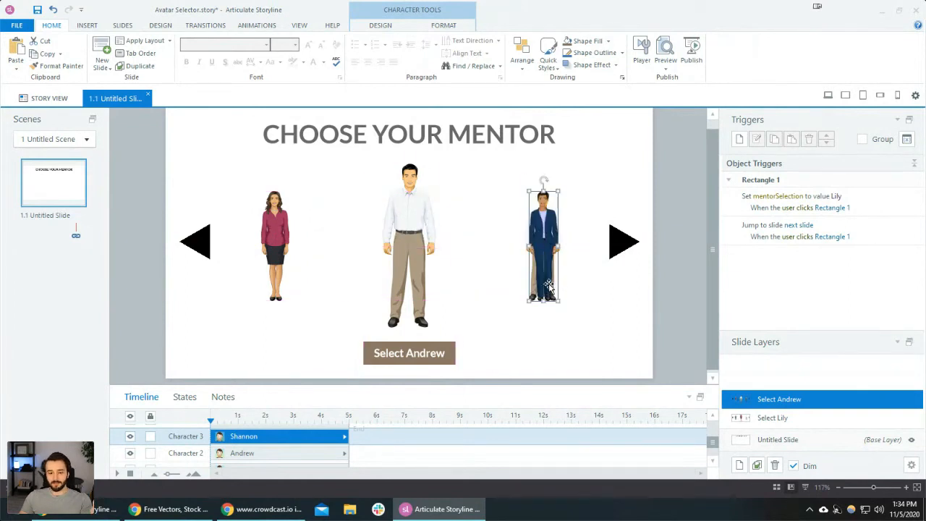
mouse_move(543, 230)
mouse_down()
mouse_move(493, 231)
mouse_move(543, 229)
mouse_up()
click(551, 226)
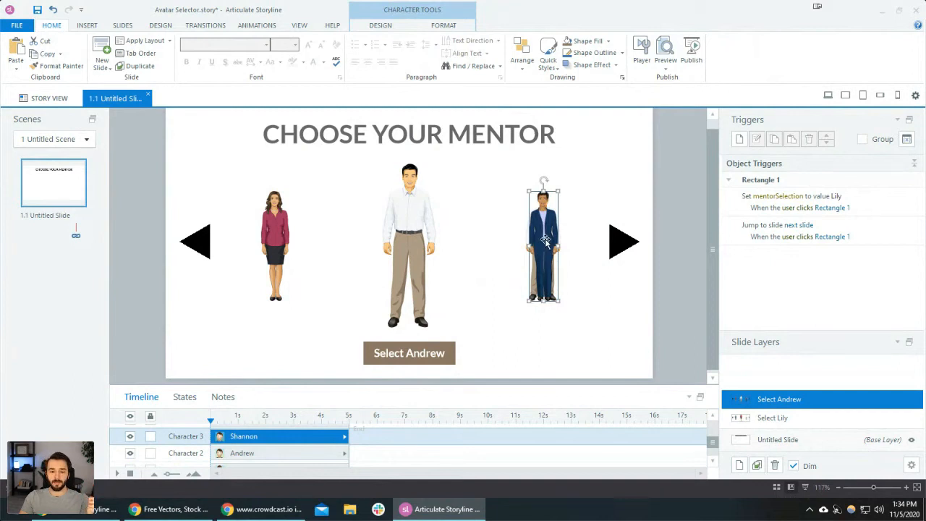
Send the small Shannon character to the back, and delete the small Andrew character overlapping it.
click(257, 454)
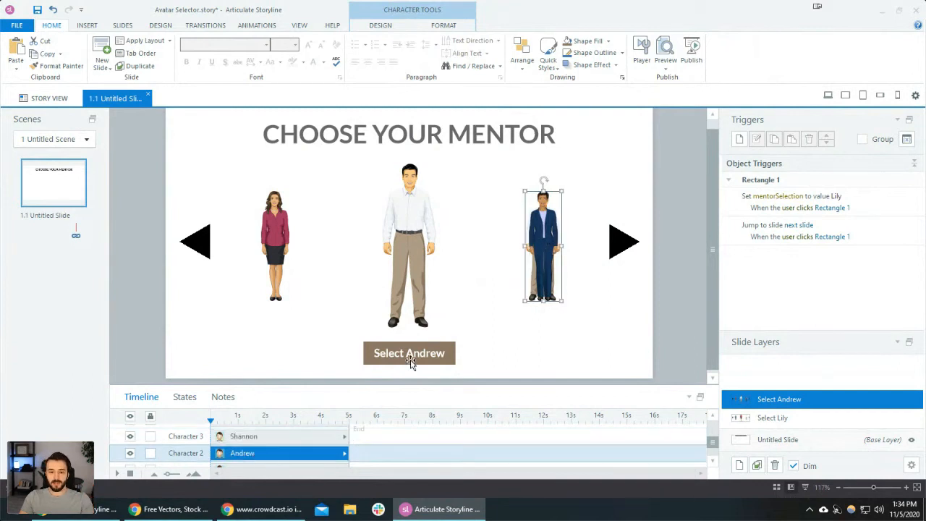
click(264, 438)
click(526, 235)
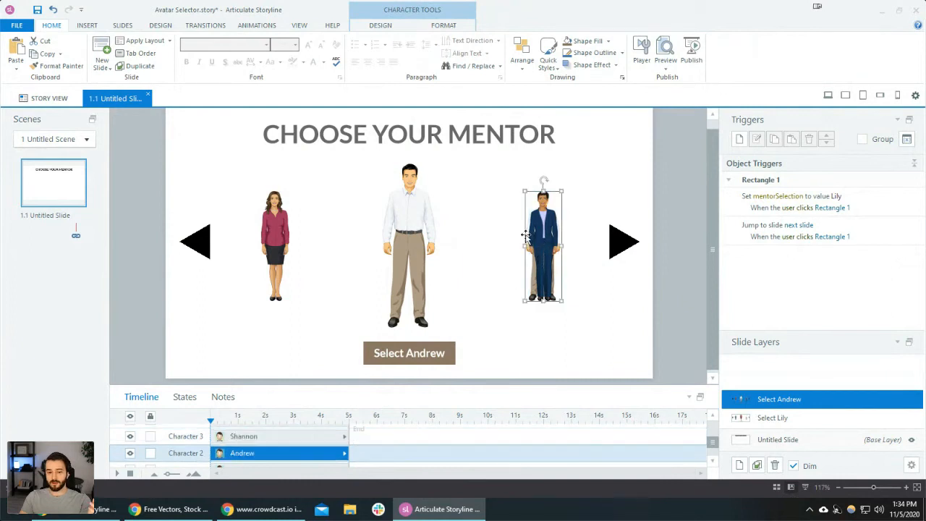
click(600, 281)
click(538, 246)
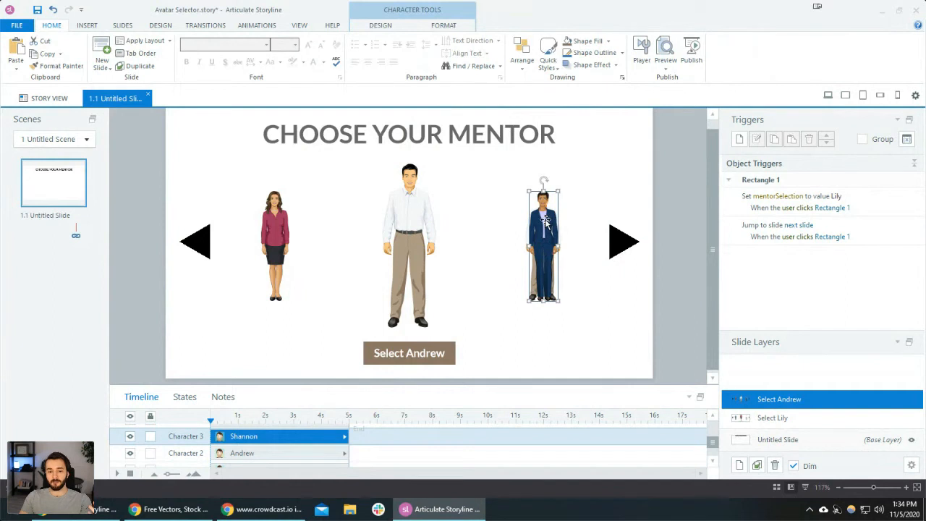
right_click(545, 219)
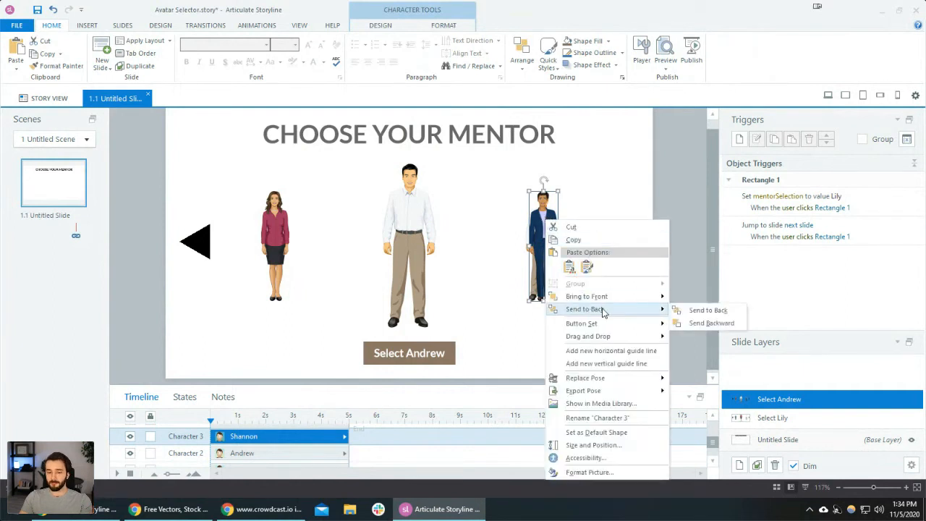
click(606, 310)
click(649, 206)
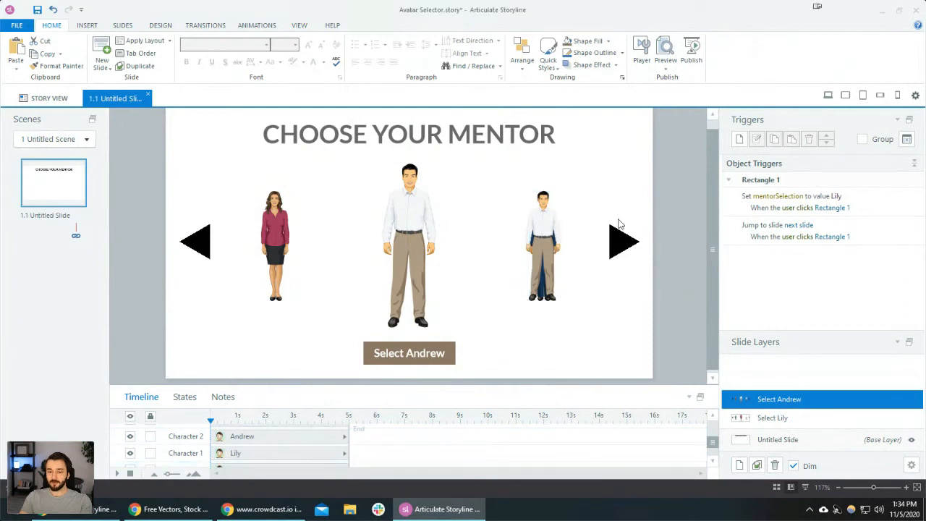
click(550, 226)
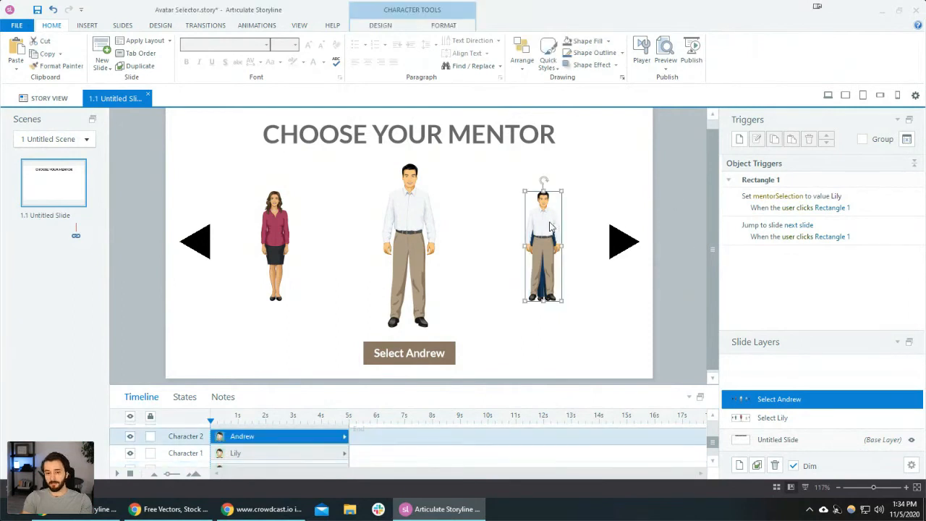
key(Delete)
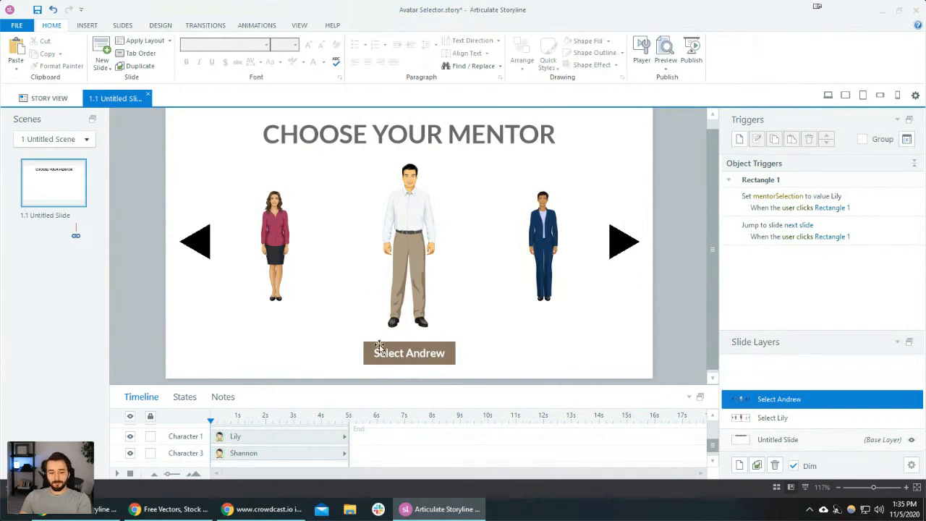
Change the "Select Andrew" rectangle's trigger so that it sets mentorSelection to the value Andrew.
click(886, 204)
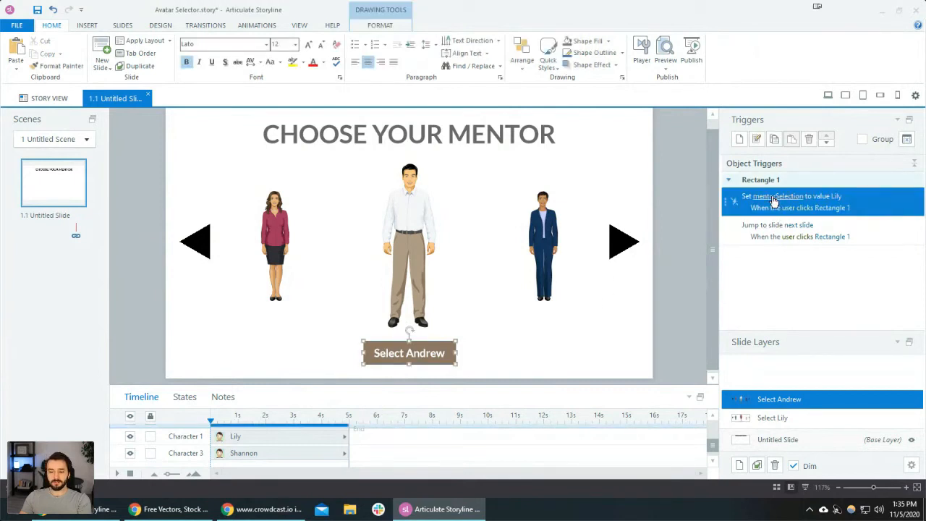
click(837, 200)
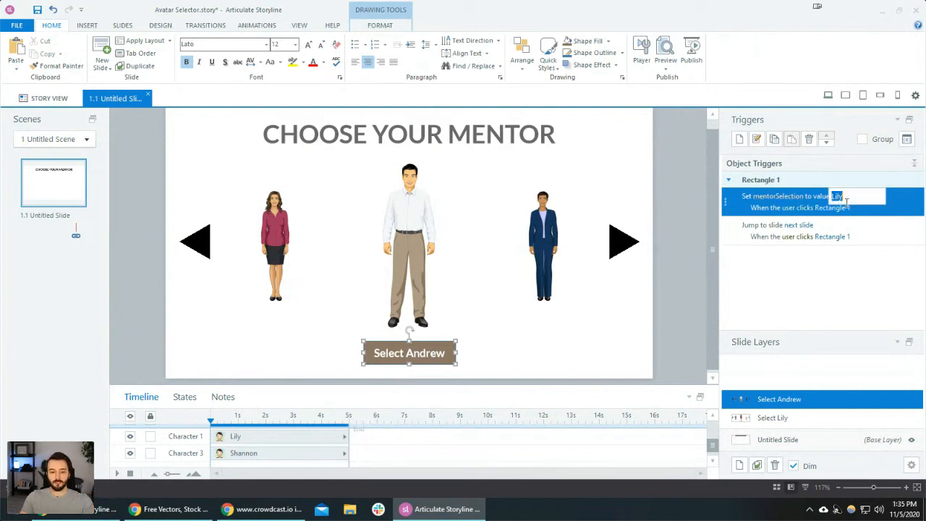
text(Andrew)
key(Return)
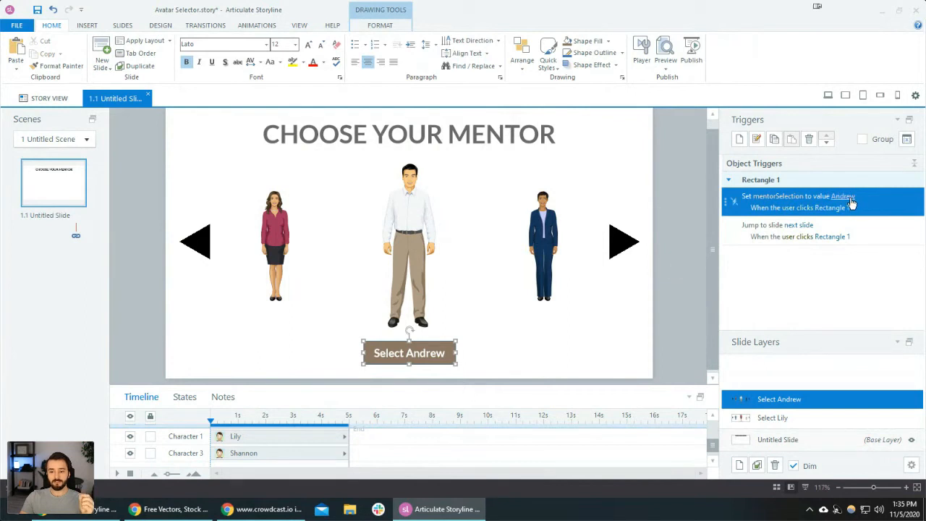
click(686, 261)
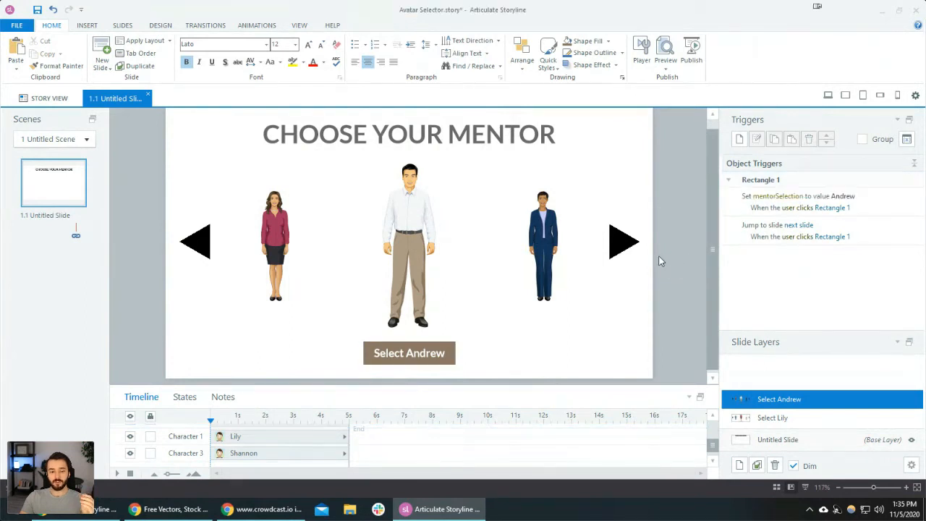
click(203, 242)
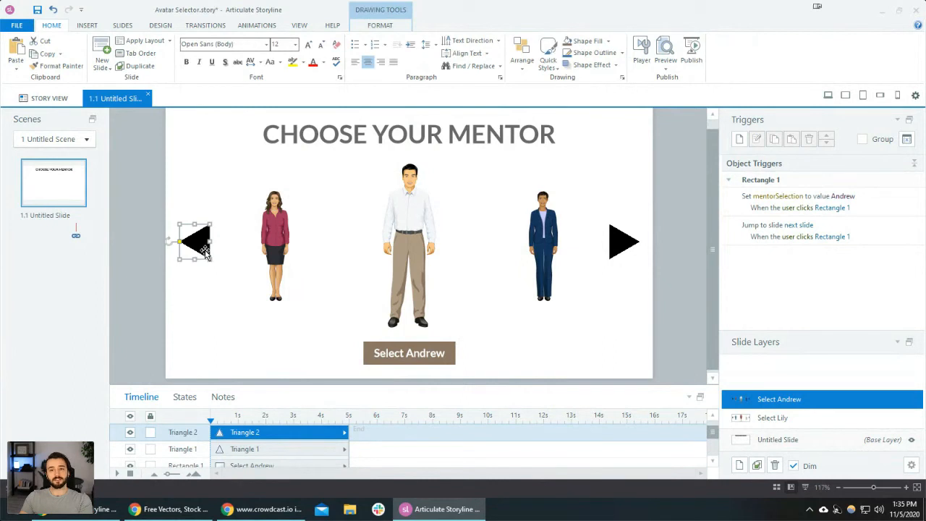
click(283, 239)
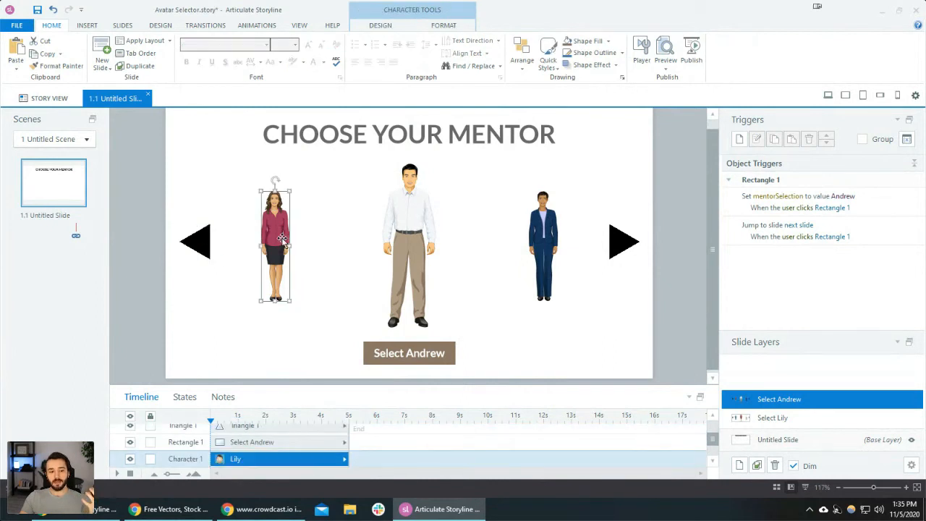
Add a trigger on the Select Andrew layer that shows the Select Lily layer when the user clicks the left-pointing arrow.
click(200, 242)
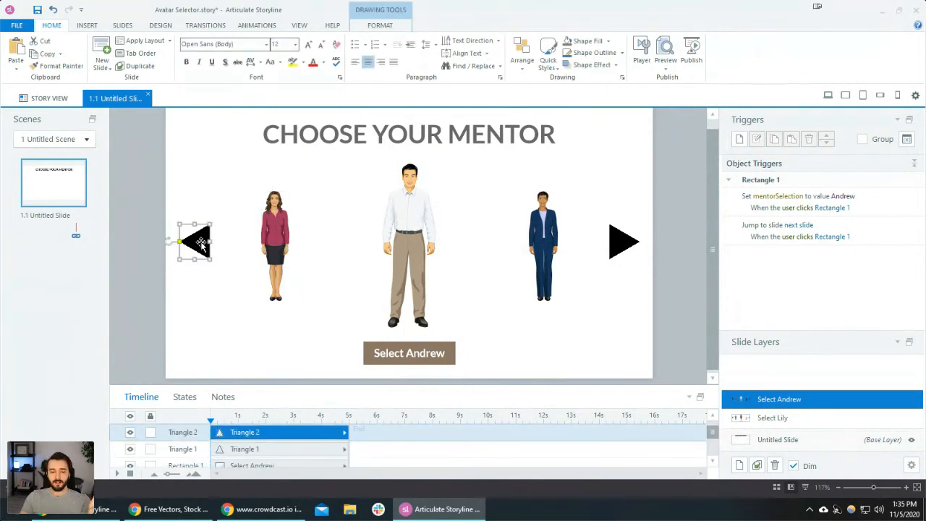
click(739, 139)
click(631, 172)
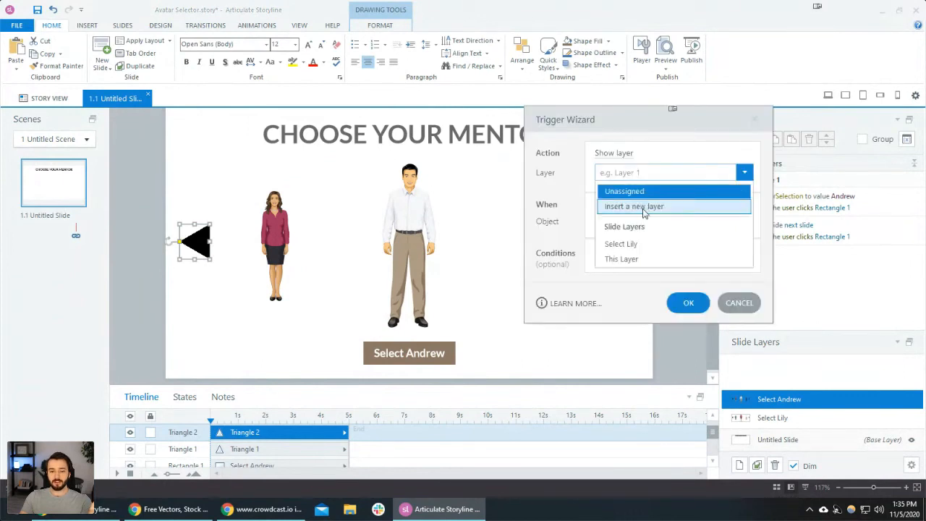
click(642, 246)
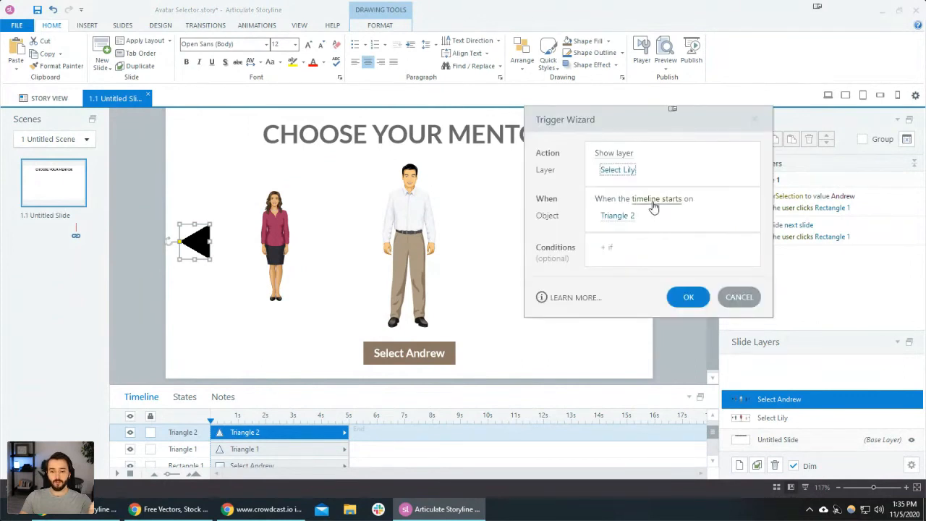
click(654, 204)
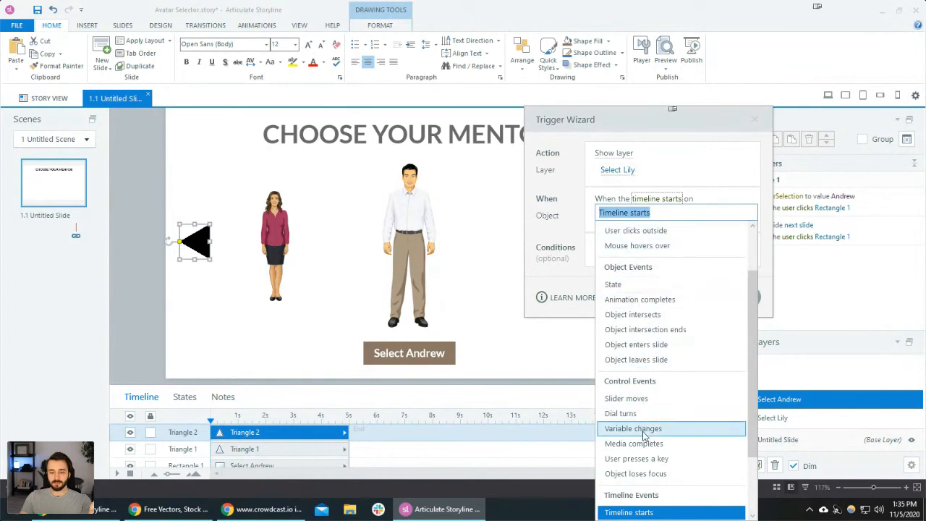
scroll(650, 467, down, 1)
scroll(685, 333, up, 4)
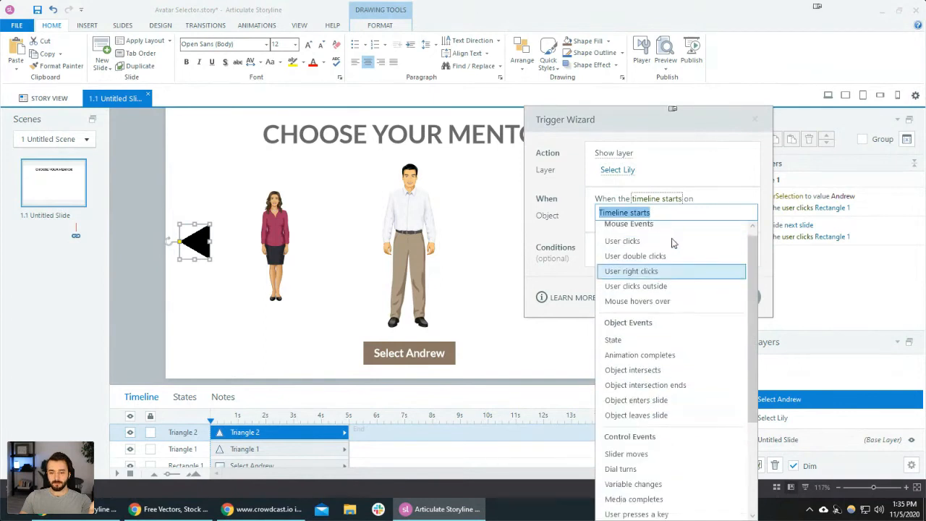
click(647, 244)
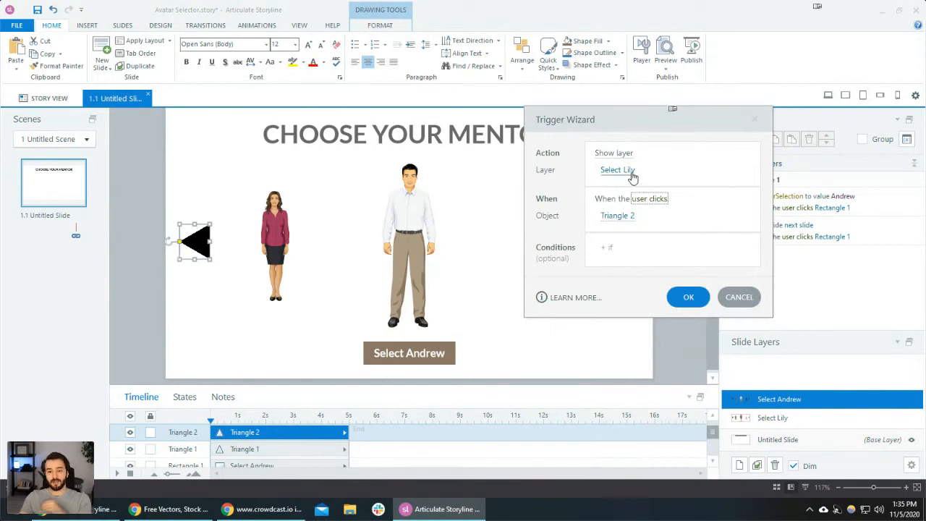
click(688, 296)
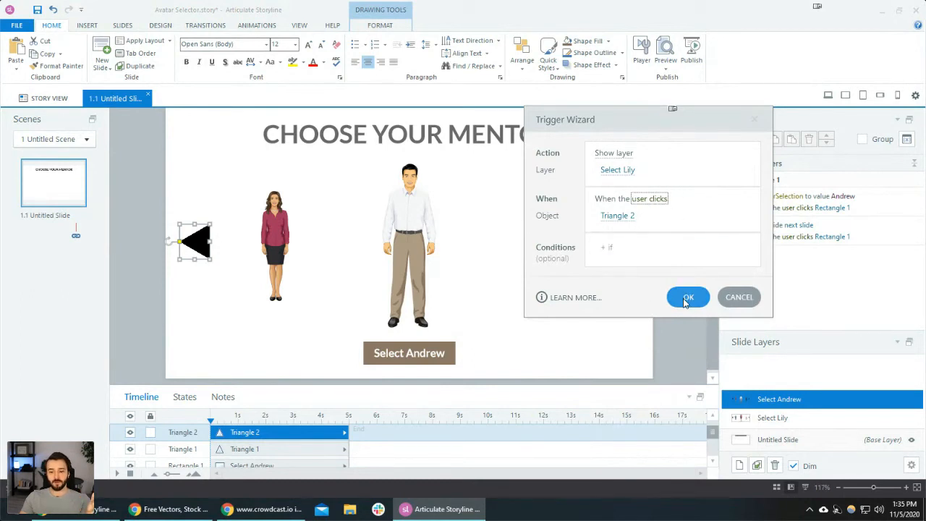
click(686, 299)
click(665, 319)
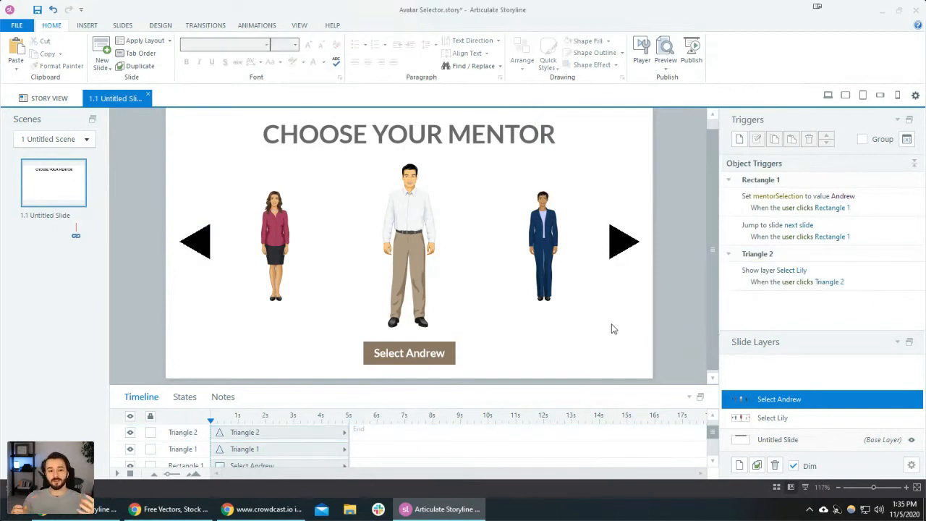
Preview the slide in the desktop player view, and close the preview.
click(161, 25)
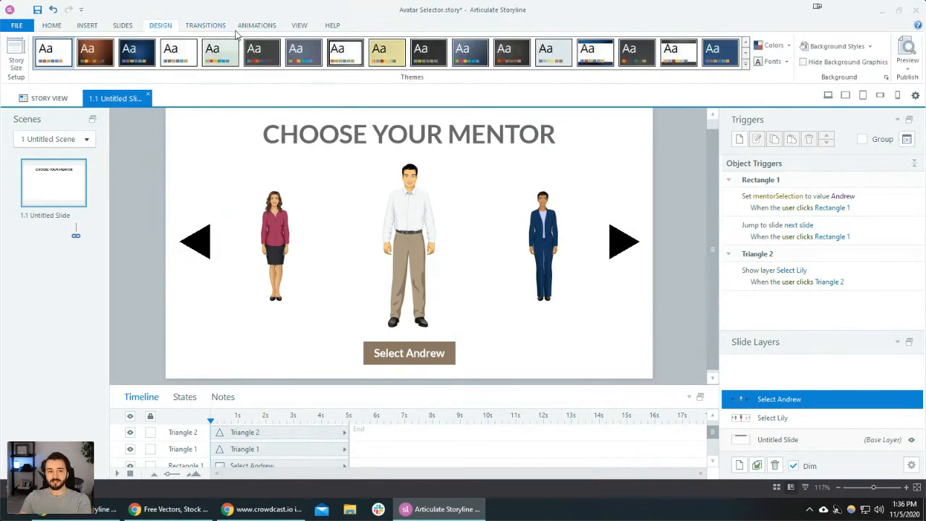
click(828, 95)
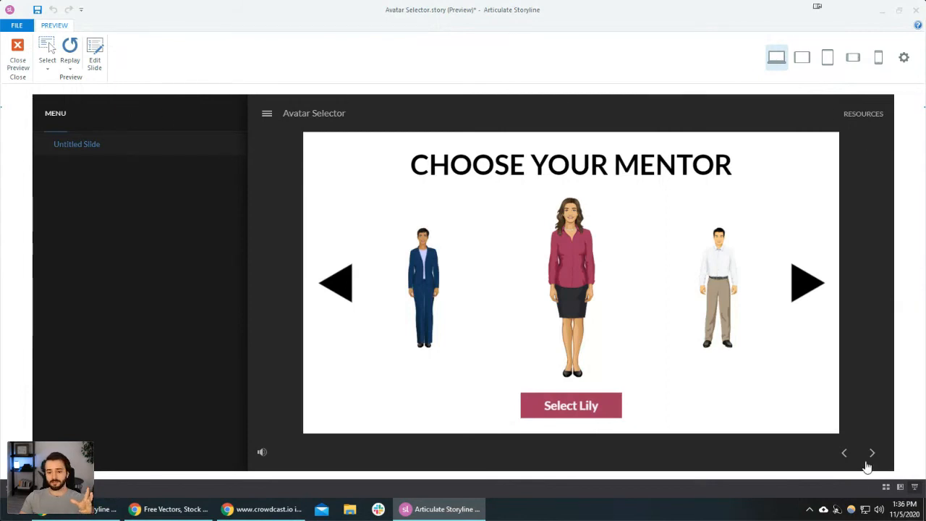
click(18, 57)
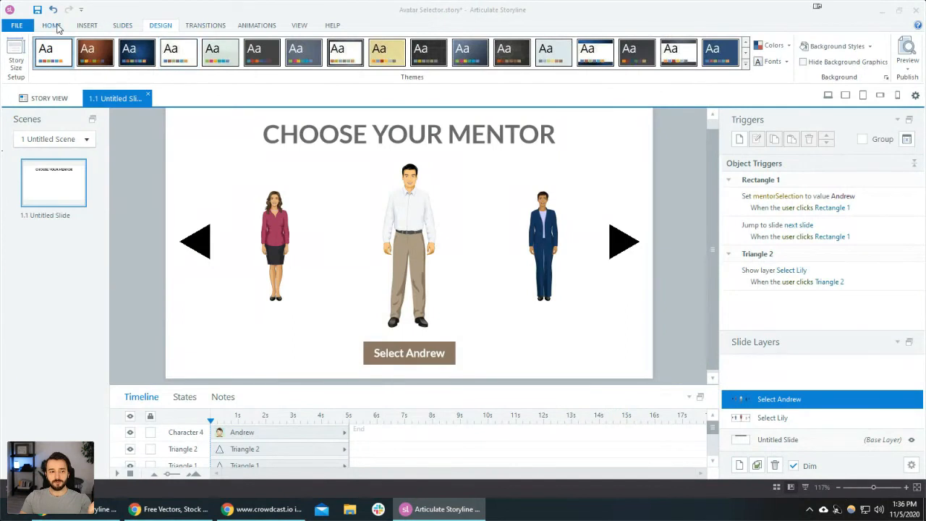
Disable the Menu and Resources tabs, the title, the volume control and the captions in the player properties.
click(52, 26)
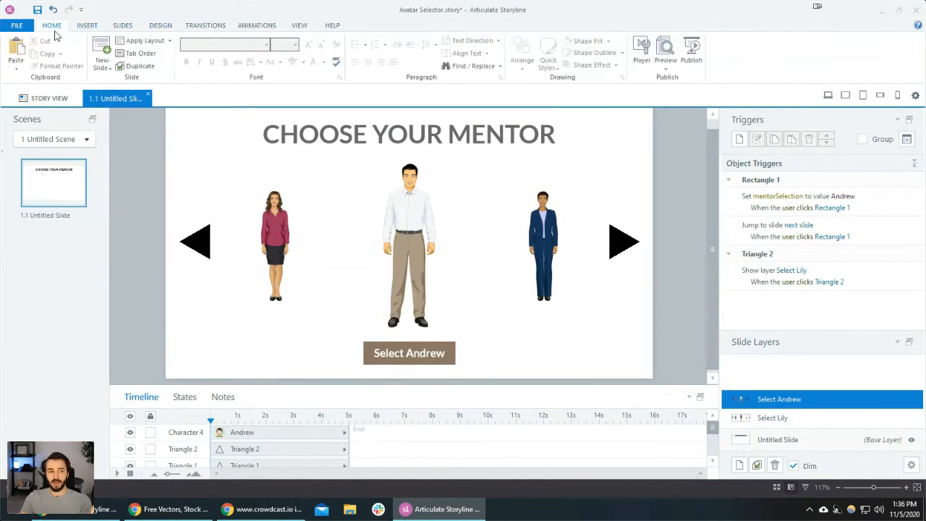
click(640, 67)
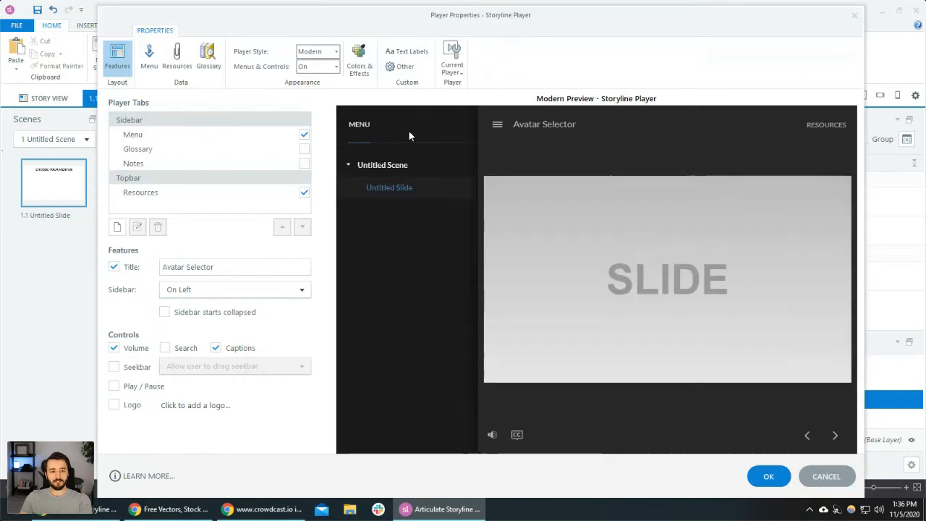
click(304, 135)
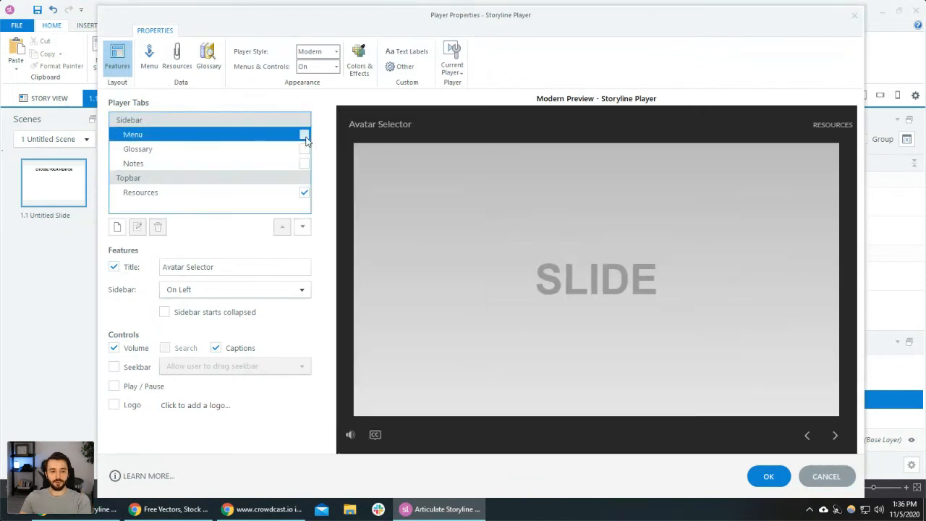
click(305, 192)
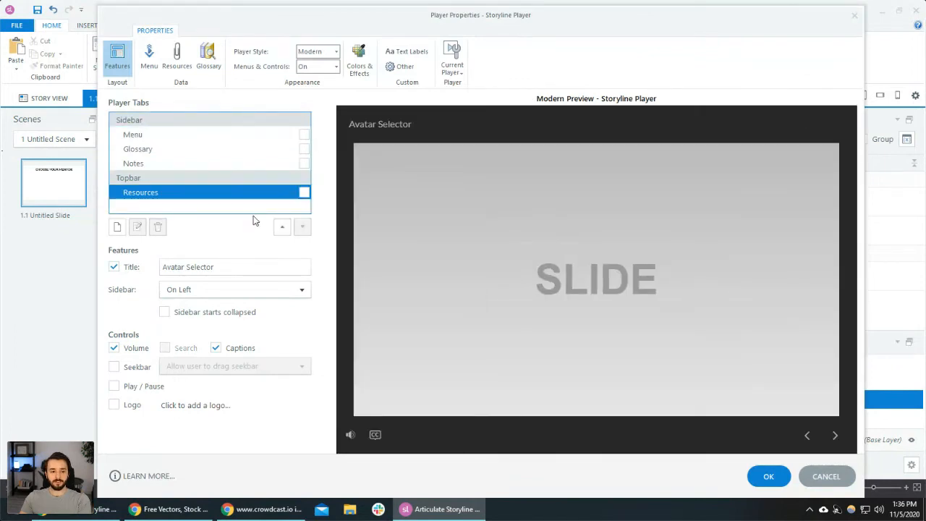
click(114, 267)
click(116, 348)
click(215, 348)
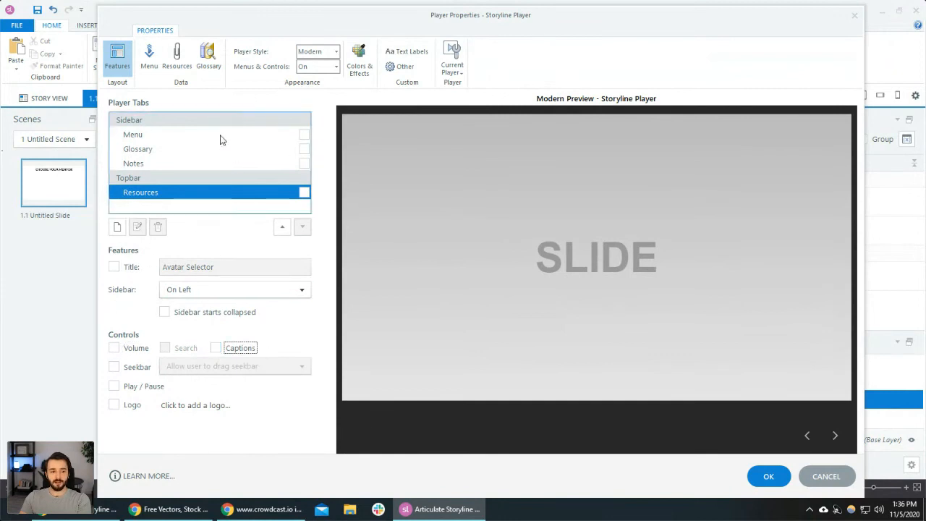
Set the player's menus and controls to Off, choose the Light player theme, and apply the player properties.
click(316, 66)
click(317, 102)
click(365, 66)
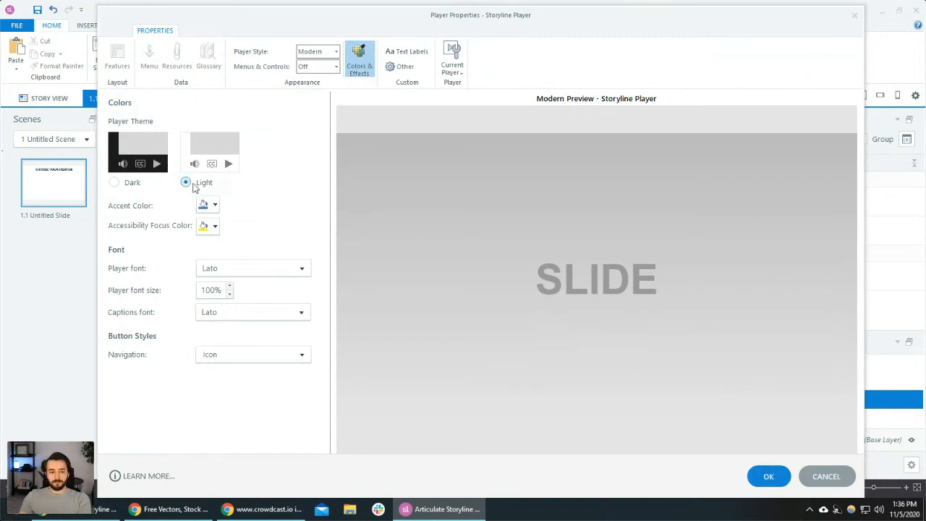
click(769, 476)
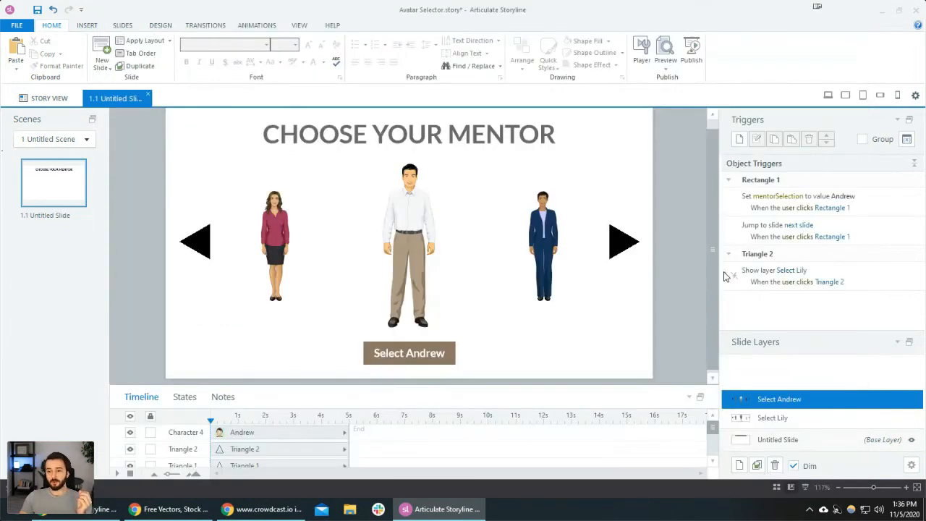
Preview the slide and test switching back and forth between the Lily and Andrew layers with the two arrows.
click(898, 198)
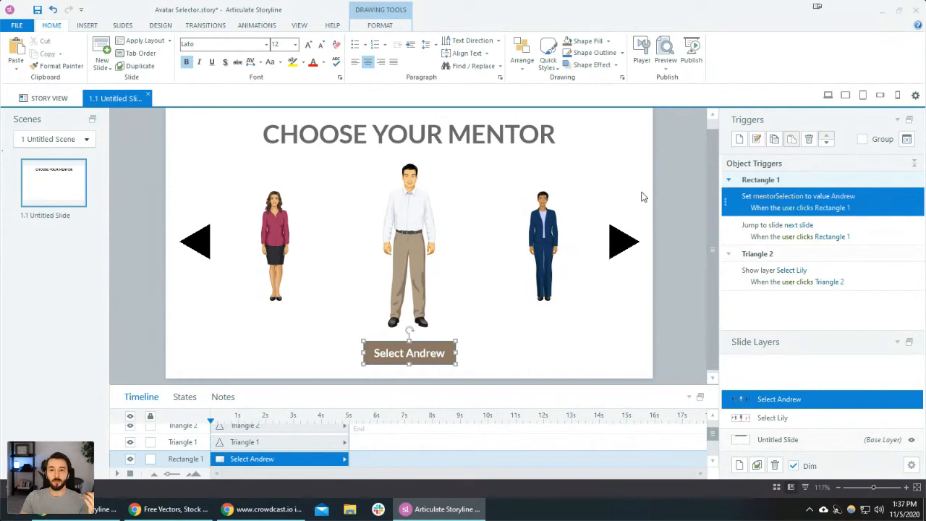
click(444, 280)
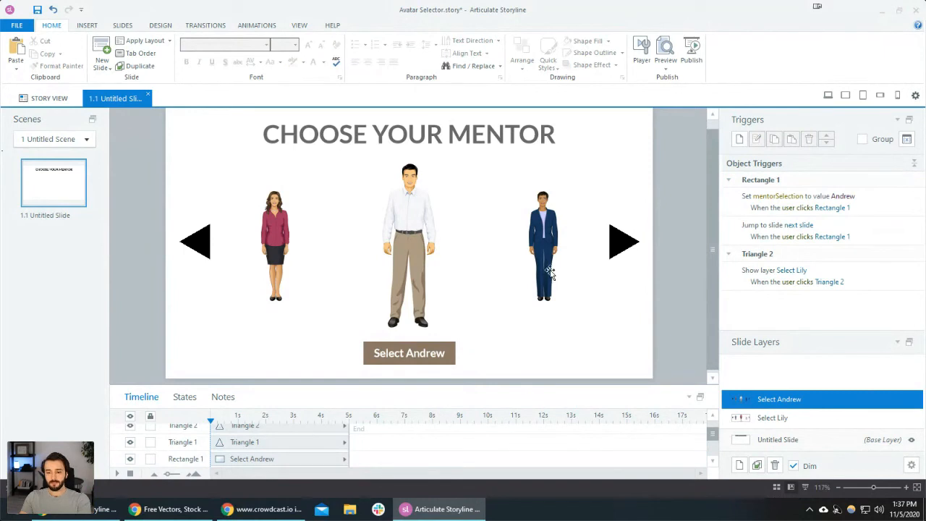
click(829, 98)
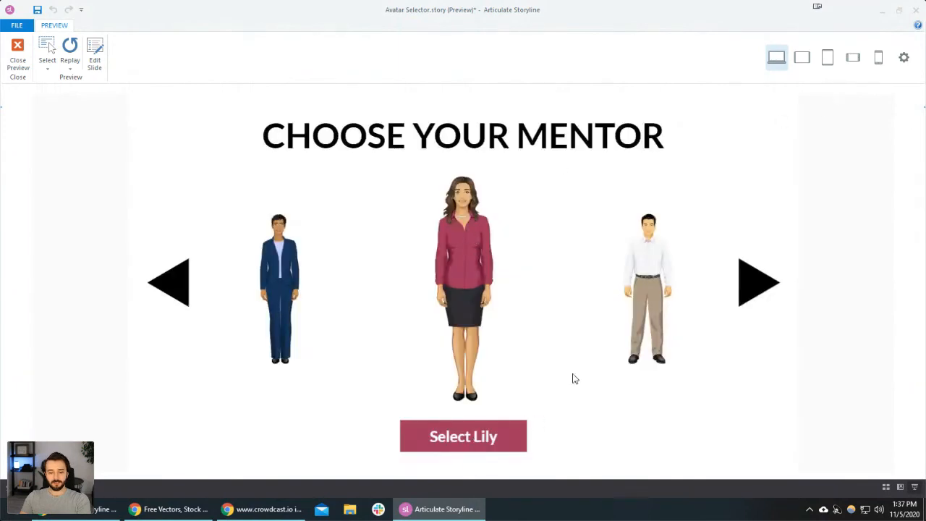
click(759, 293)
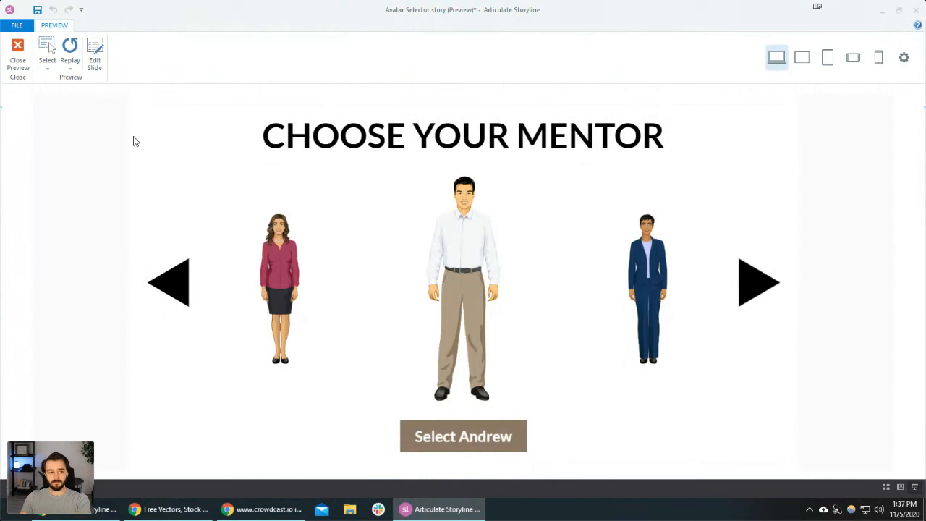
click(174, 288)
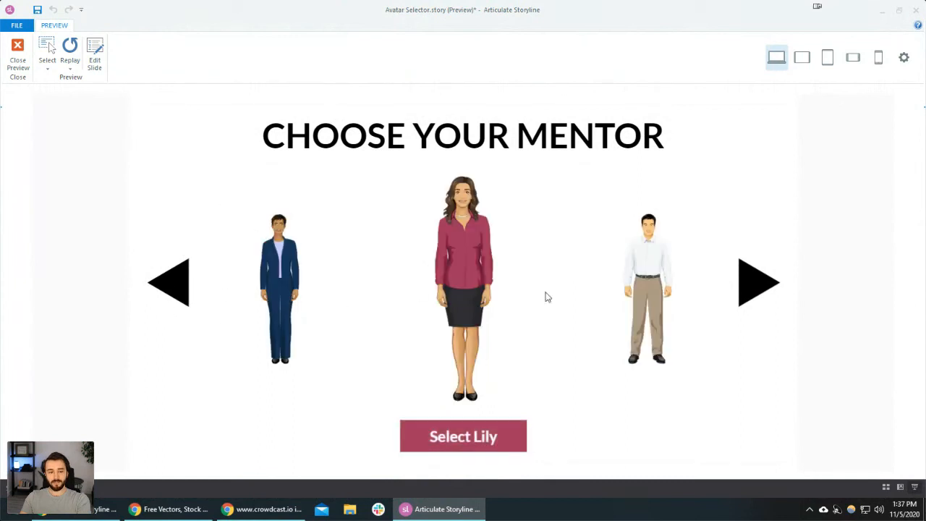
click(759, 292)
click(180, 293)
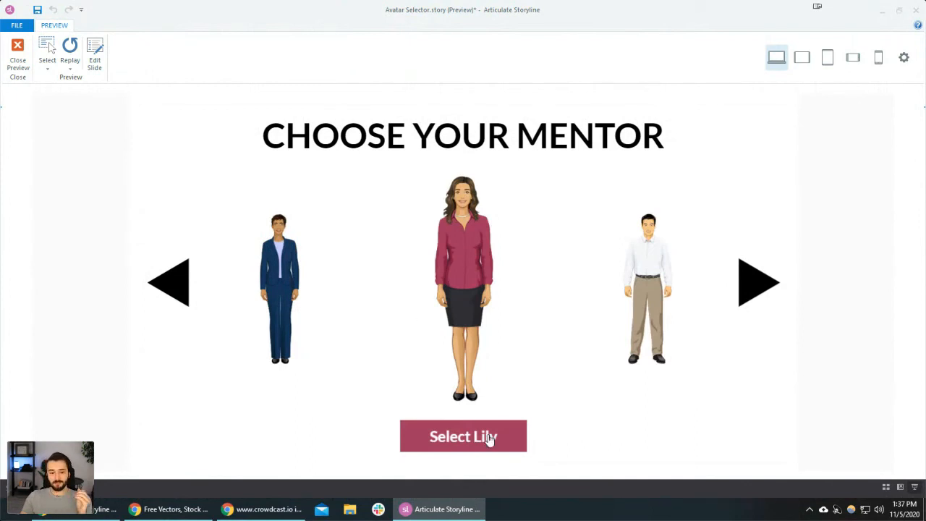
click(769, 283)
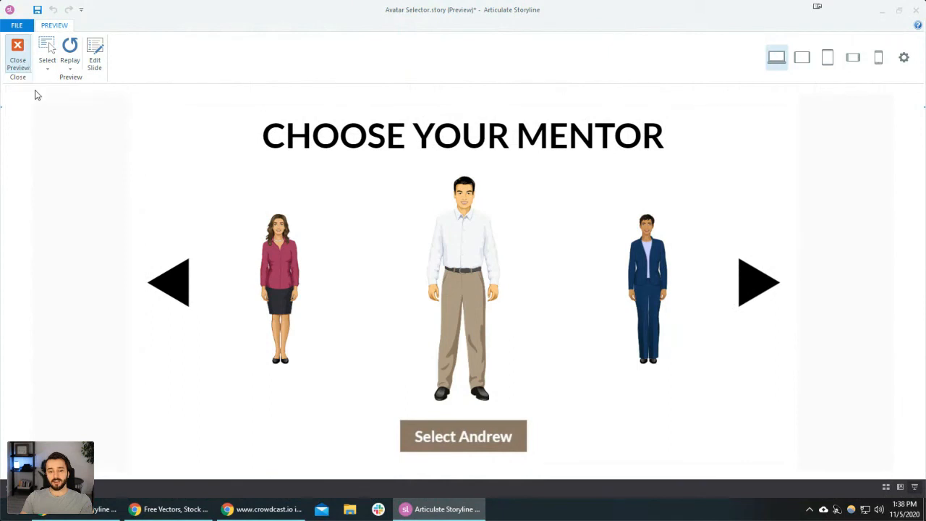
click(172, 282)
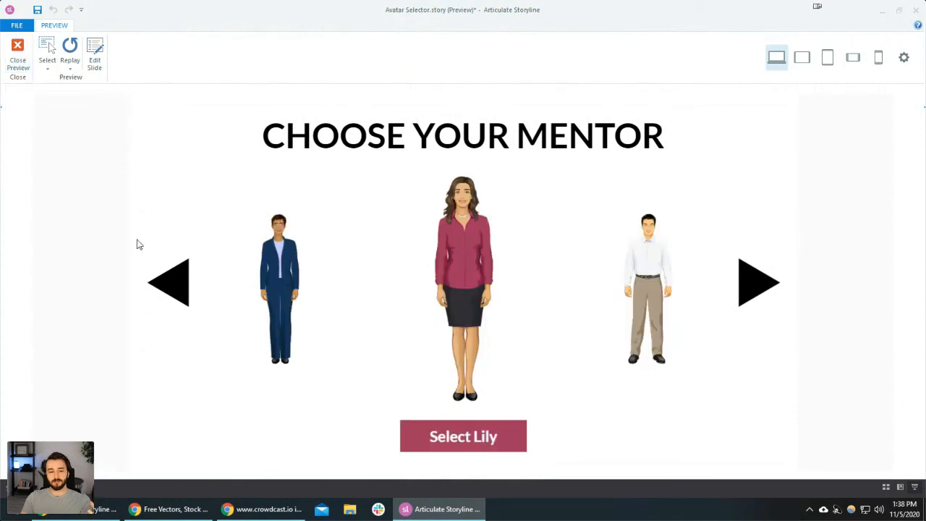
click(19, 51)
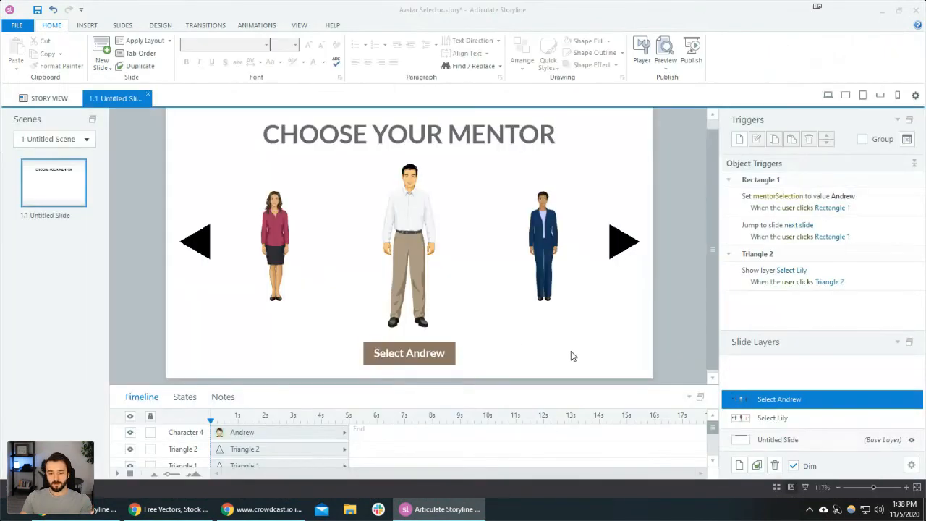
Delay the start of the "Select Lily" rectangle to 1 second on the Select Lily layer's timeline.
click(781, 420)
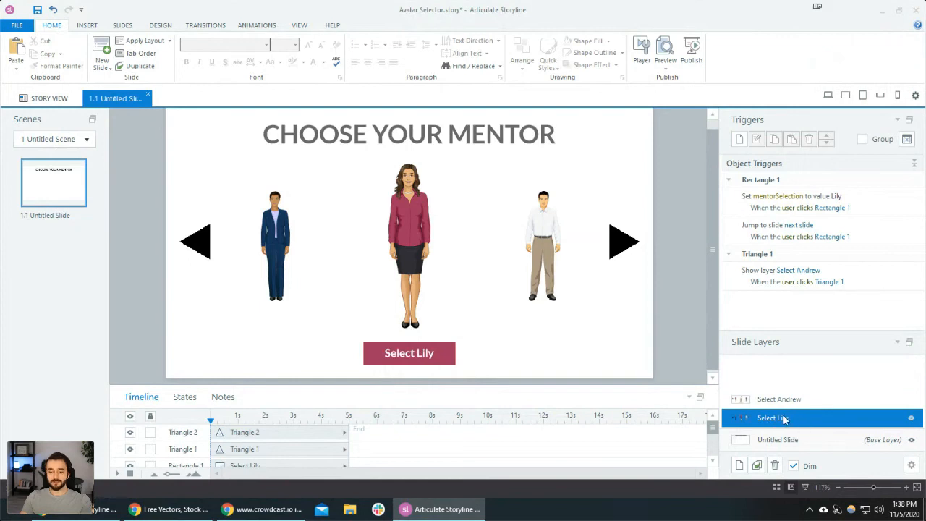
click(387, 353)
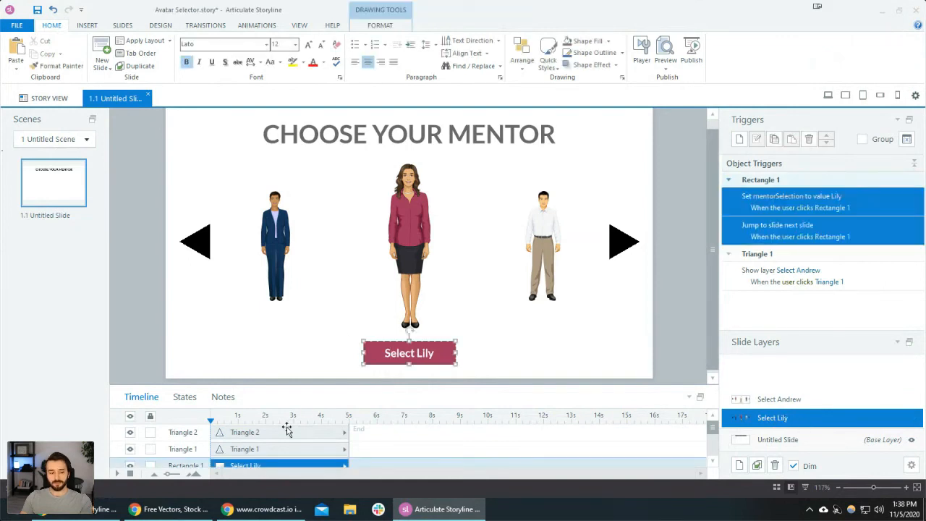
drag(296, 388, 293, 383)
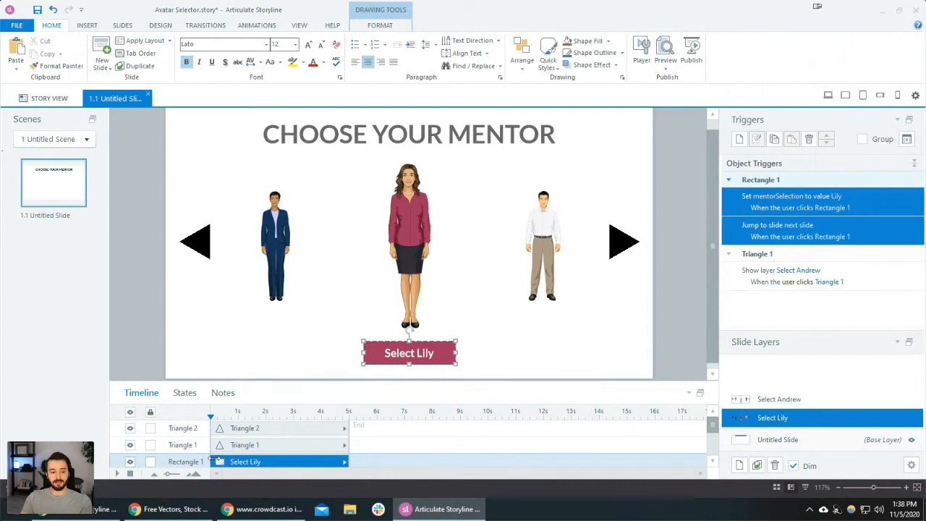
drag(211, 462, 239, 464)
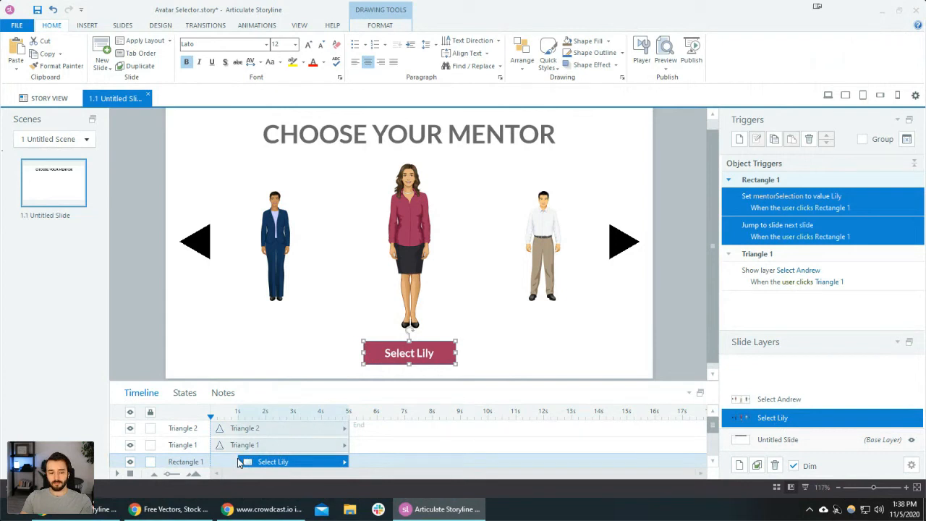
Set the duration of the "Select Lily" rectangle's Float In entrance animation to 0.75 seconds, and place the playhead at 1 second.
click(258, 27)
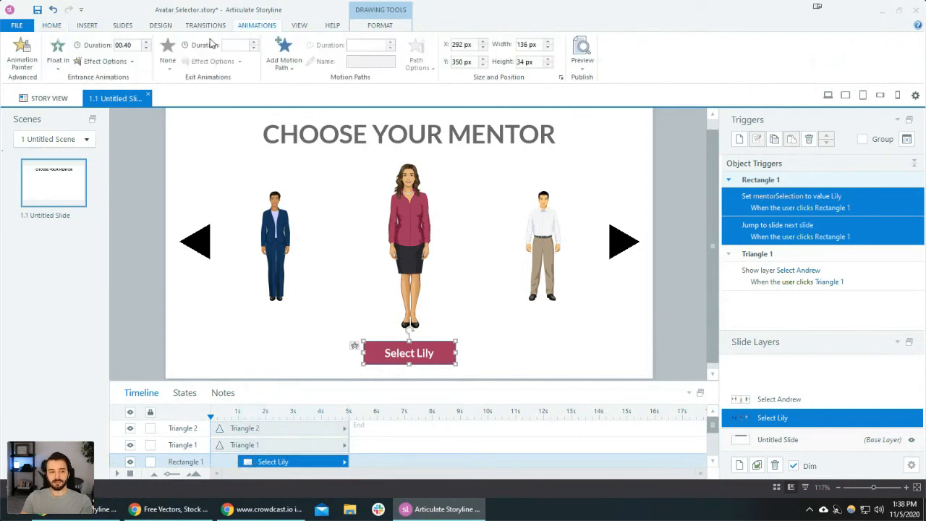
click(136, 46)
key(BackSpace)
key(BackSpace)
key(BackSpace)
key(BackSpace)
text(.75)
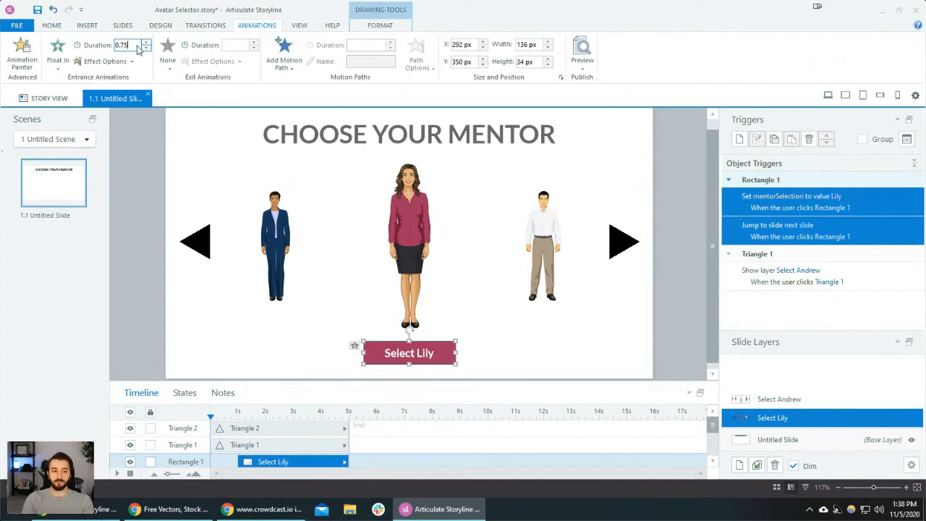
key(Tab)
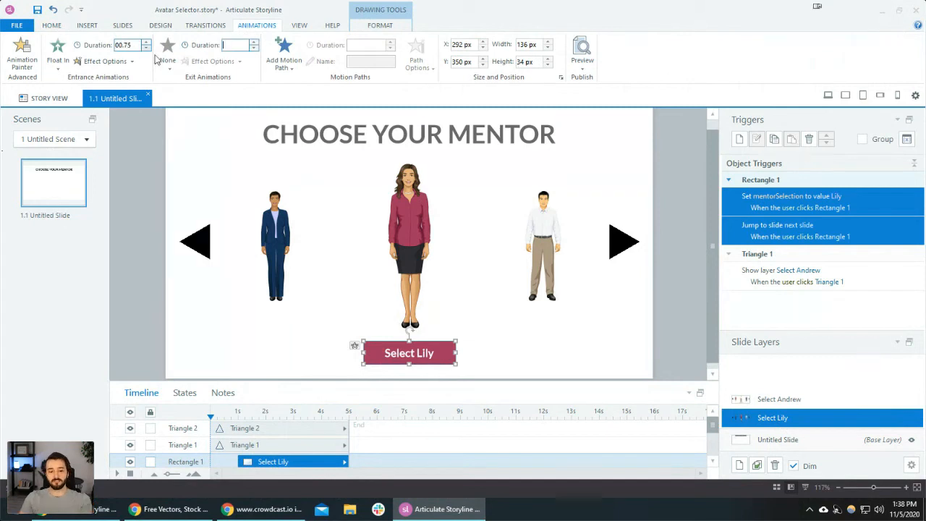
click(236, 418)
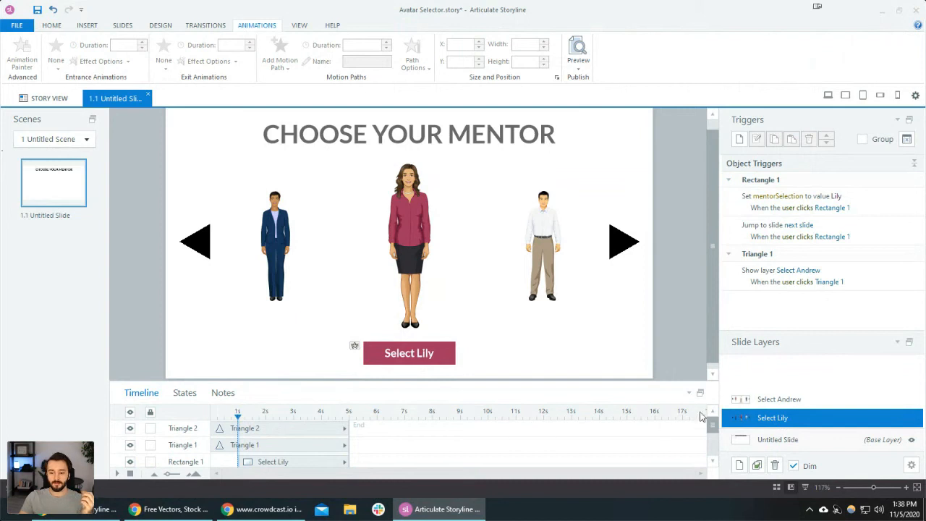
On the Select Andrew layer, delay the "Select Andrew" rectangle's start to 1 second and set its Float In entrance duration to 0.75 seconds.
click(779, 400)
click(375, 364)
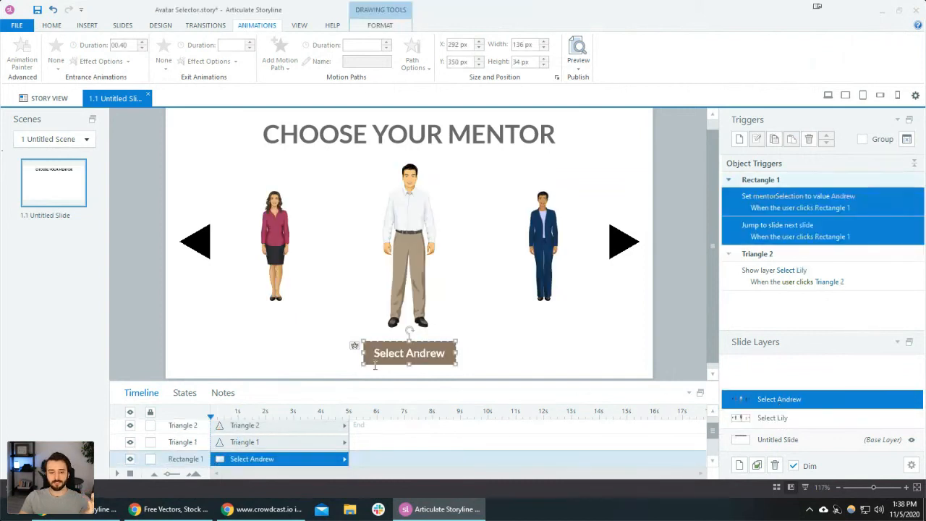
drag(213, 459, 238, 461)
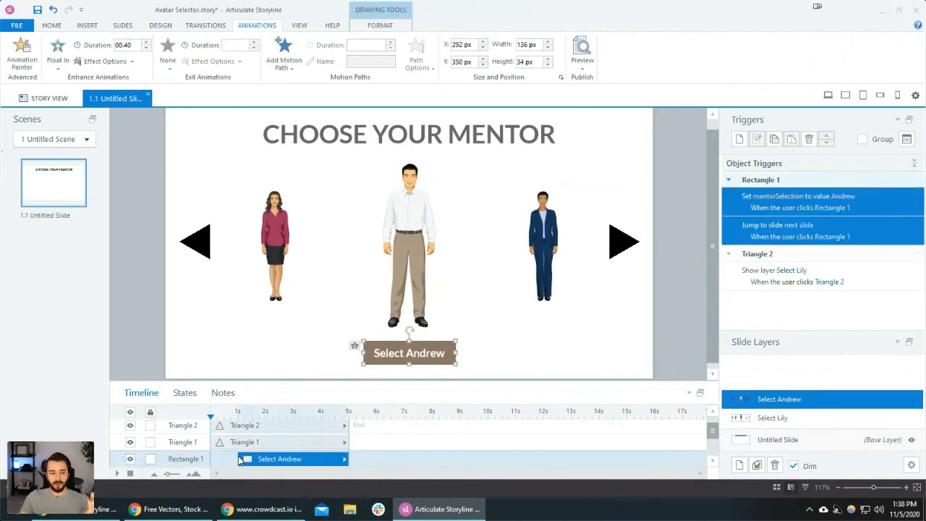
click(136, 45)
text(0.4)
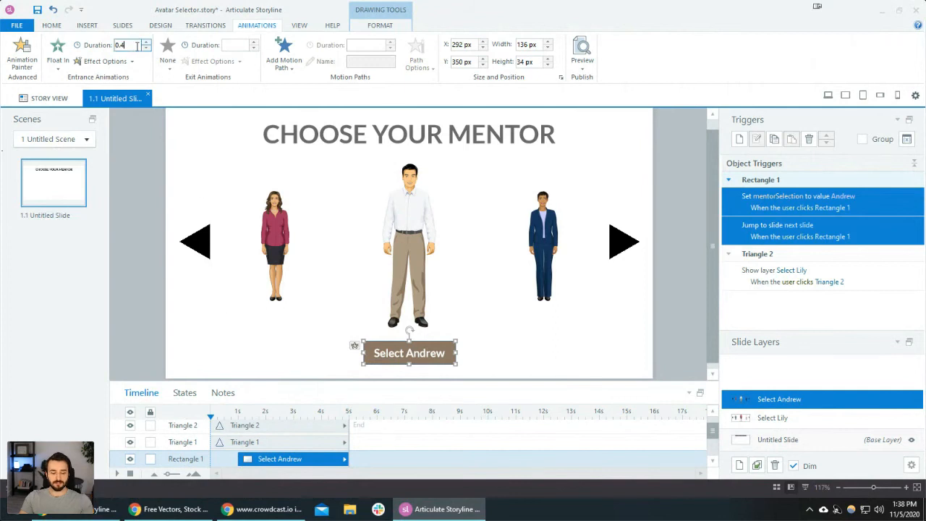
text(.75)
key(Tab)
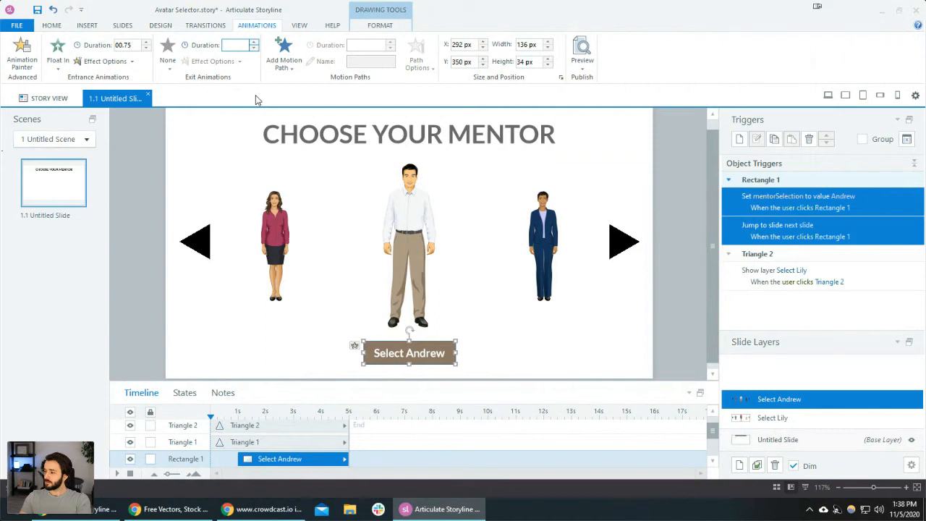
click(666, 339)
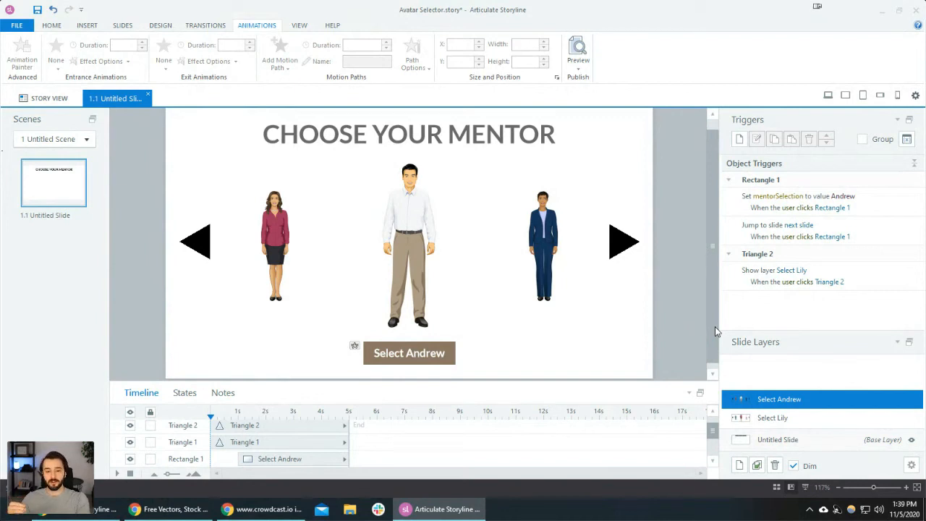
Preview the slide, switch from Lily to Andrew with the right arrow to check the select button's delayed entrance, and close the preview.
mouse_move(715, 327)
mouse_down()
mouse_move(713, 340)
mouse_move(710, 322)
mouse_up()
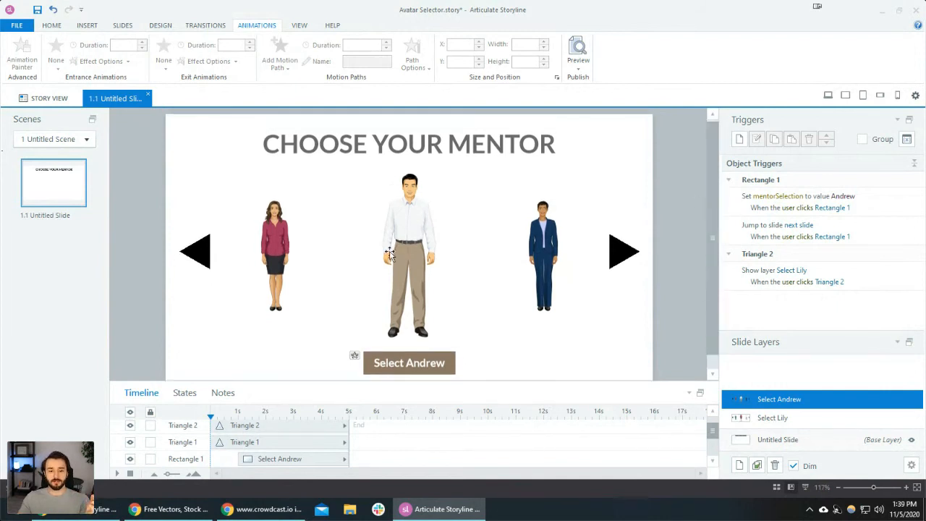
click(829, 96)
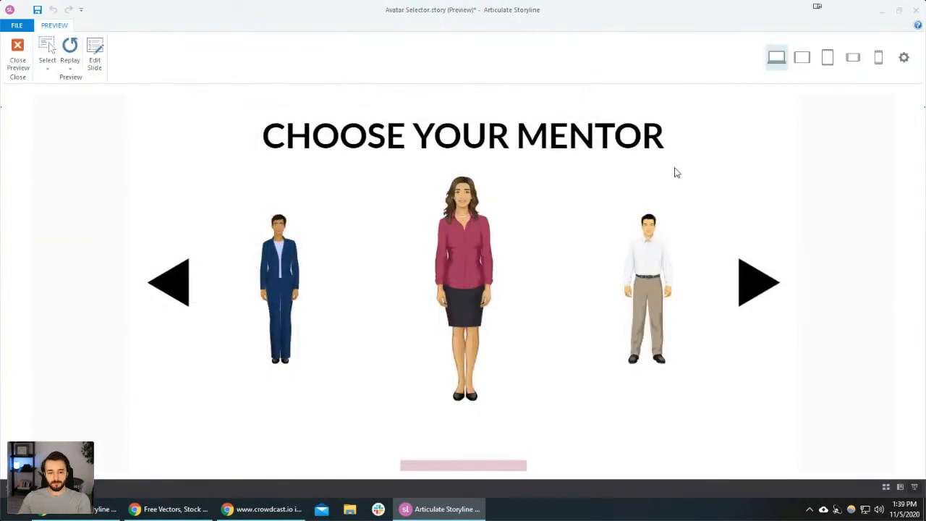
click(756, 292)
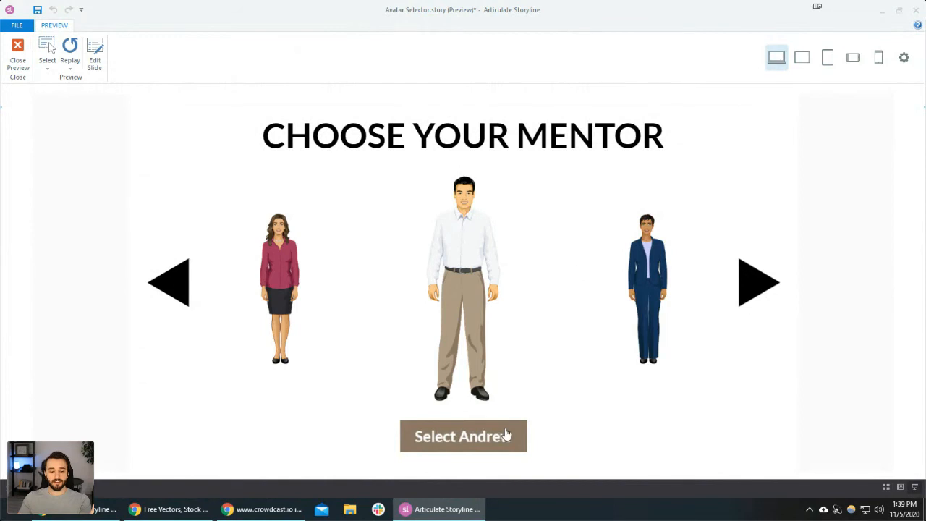
click(18, 52)
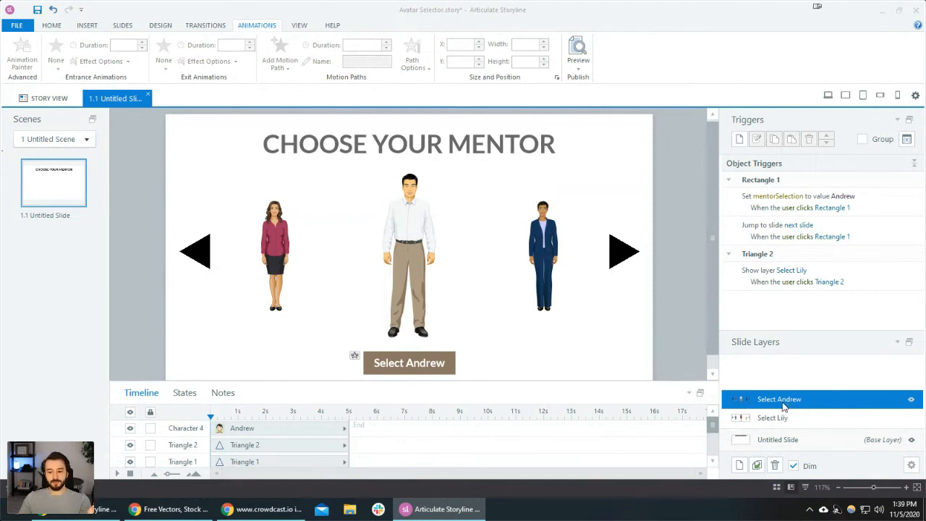
Duplicate the Select Andrew layer and rename the copy "Select Shannon".
right_click(782, 403)
click(816, 423)
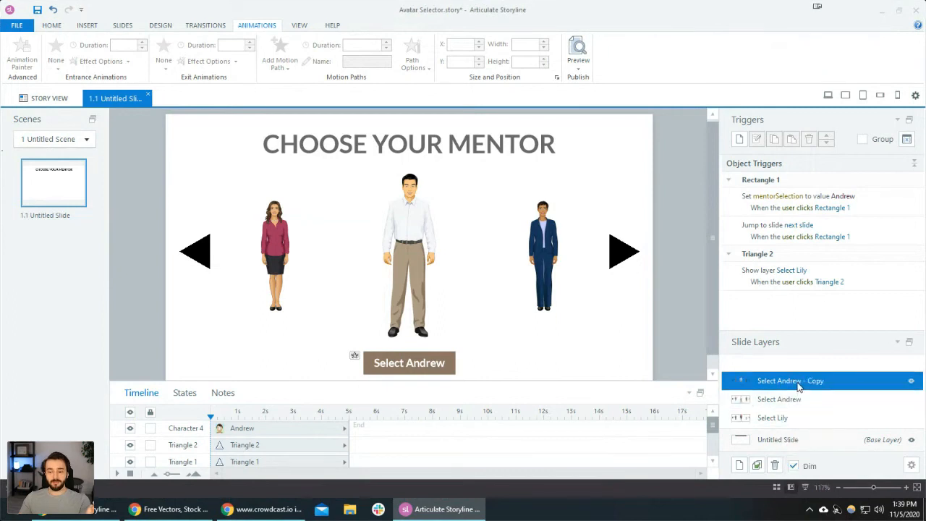
double_click(799, 387)
text(Select Shannon)
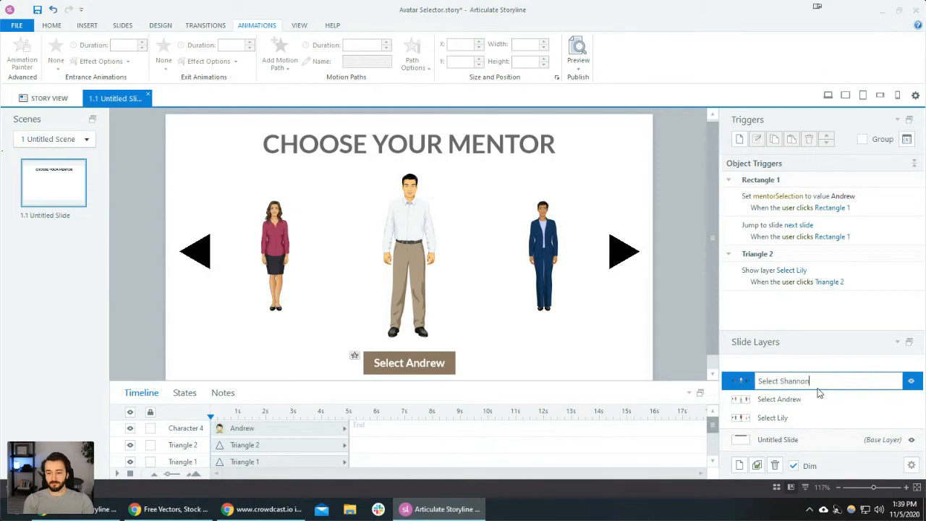
key(Return)
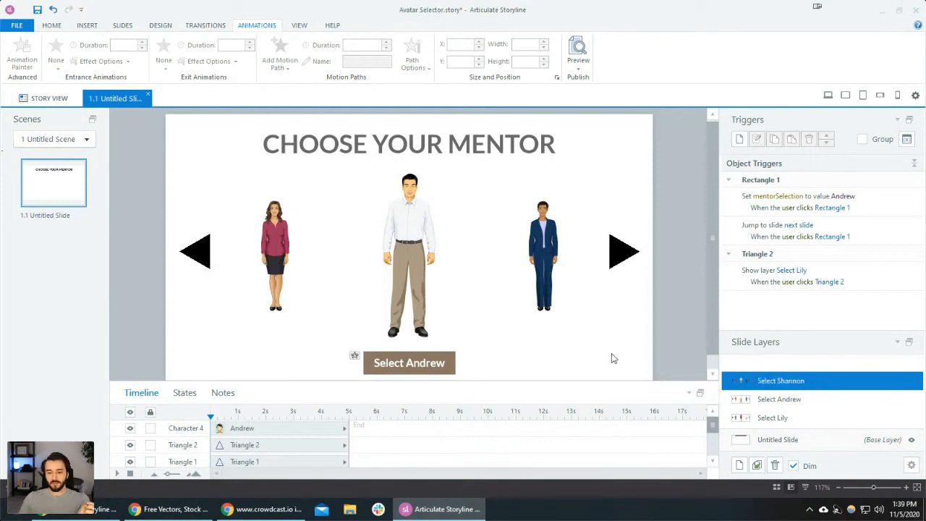
Place a copy of the small Shannon character between Andrew and the original at about X 455 px, and set its height to 242 px like Andrew's.
click(537, 252)
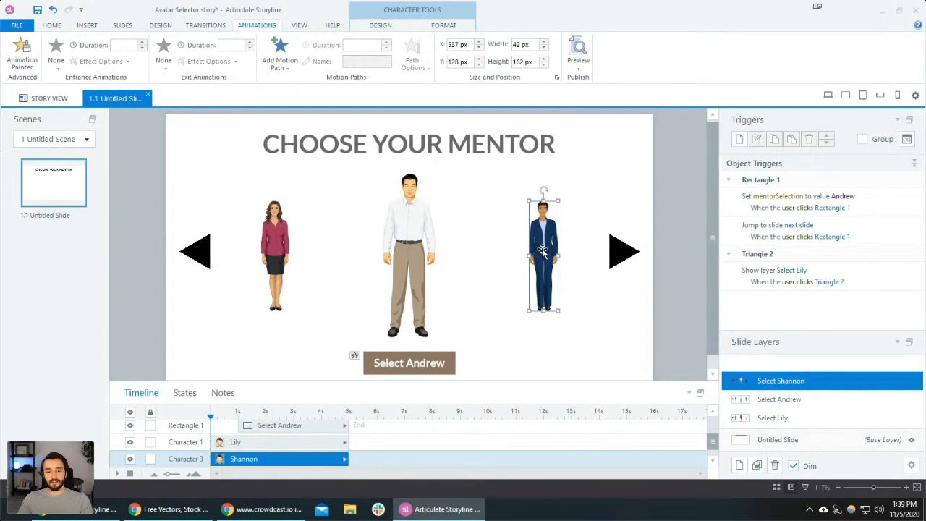
drag(539, 251, 487, 250)
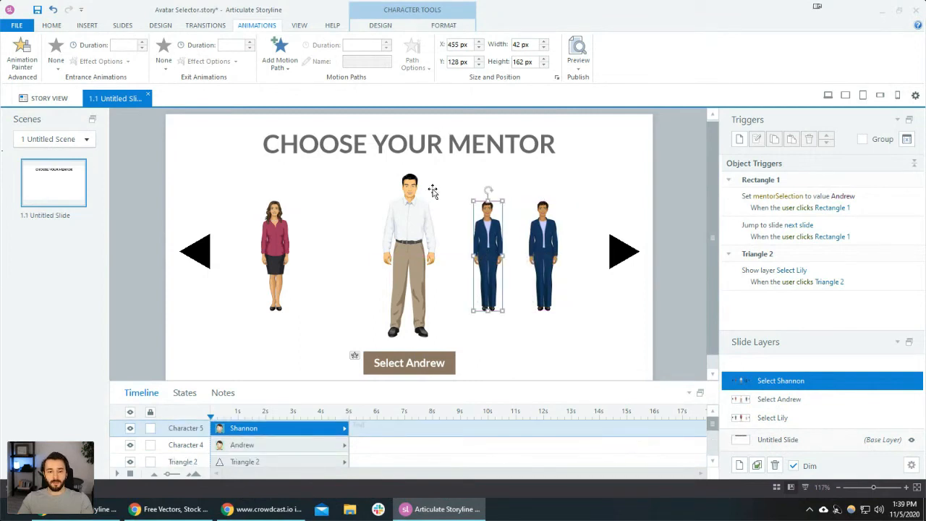
click(415, 221)
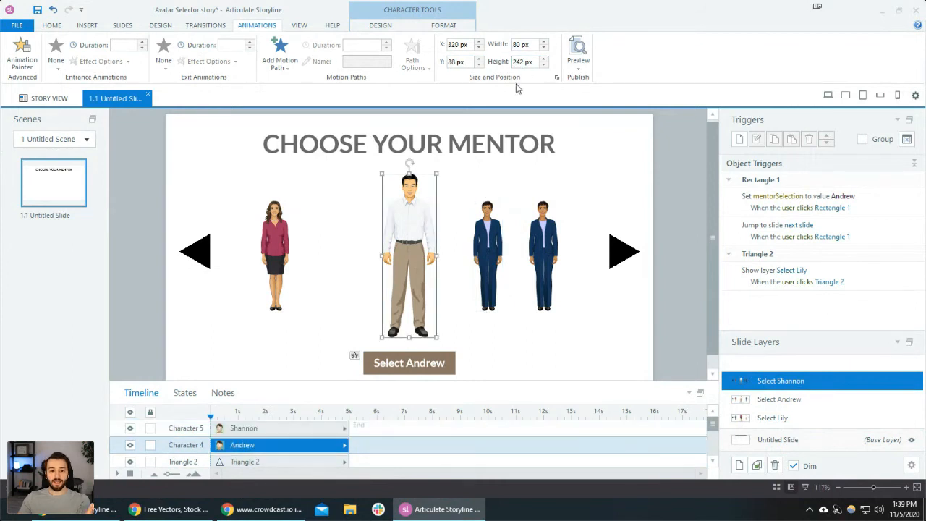
click(487, 246)
click(524, 63)
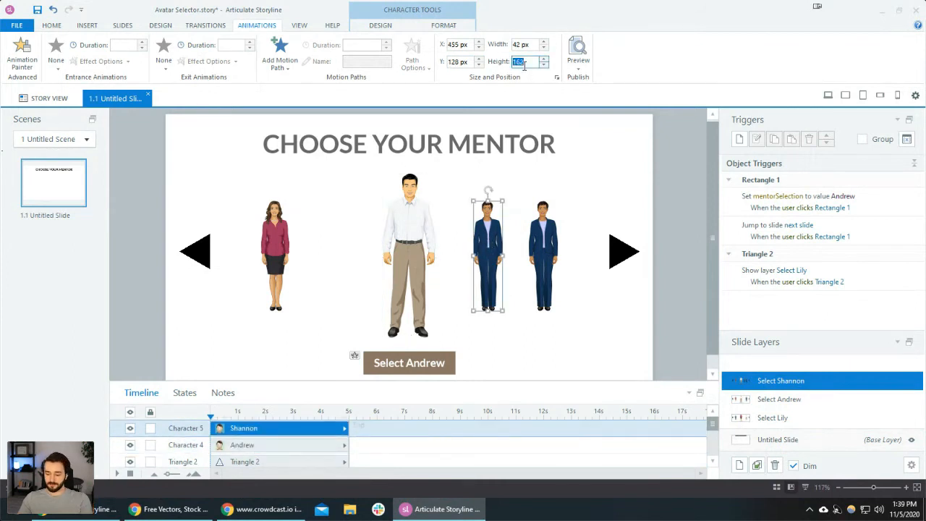
text(242)
key(Return)
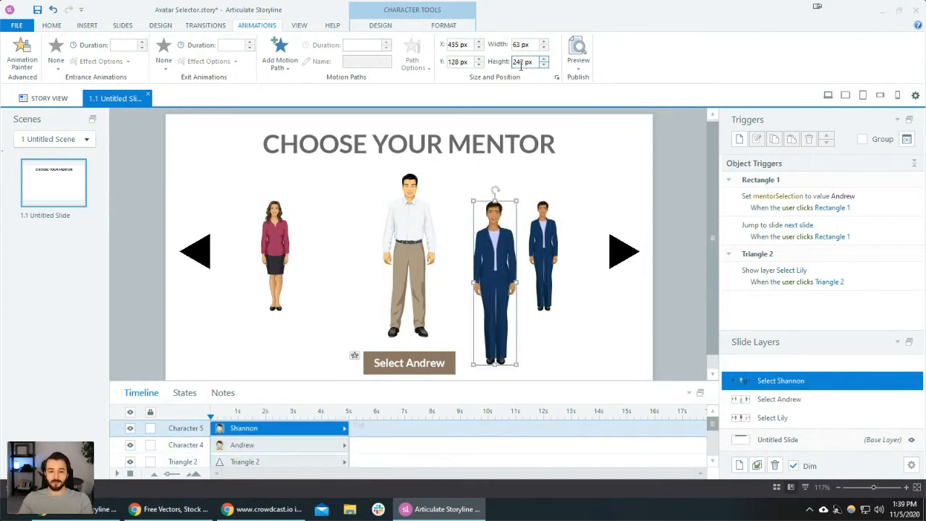
Align the top of the enlarged Shannon character with the top of the Andrew character.
shift+click(419, 227)
click(392, 29)
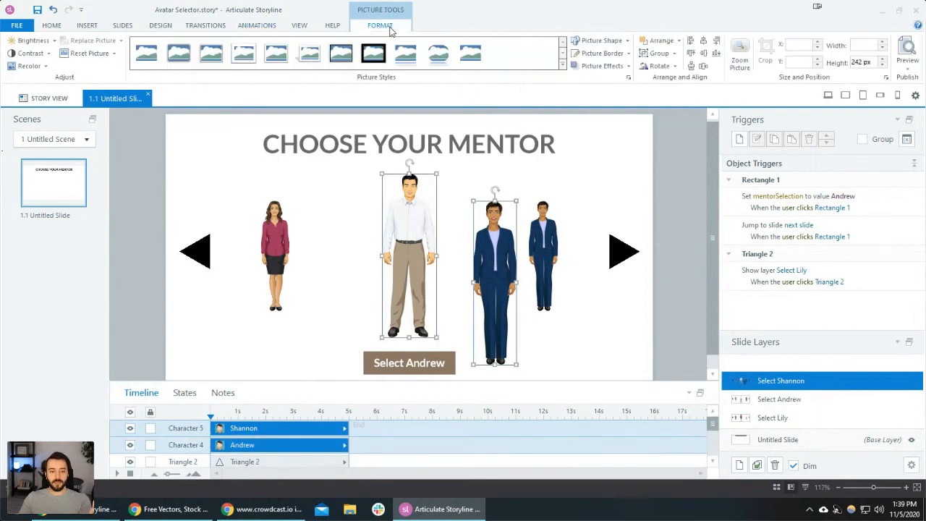
click(691, 54)
click(502, 231)
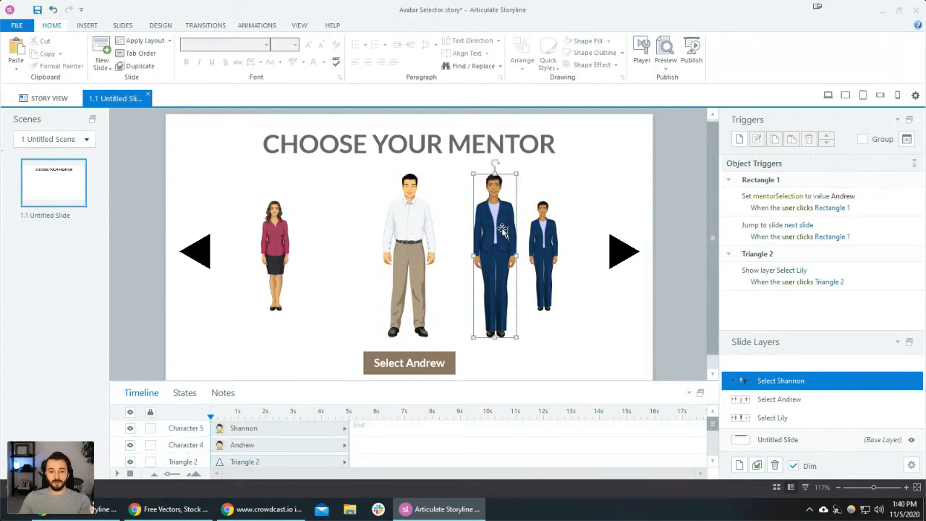
Move Andrew aside toward Lily to about X 239 px, and centre the large Shannon character horizontally on the slide.
click(424, 235)
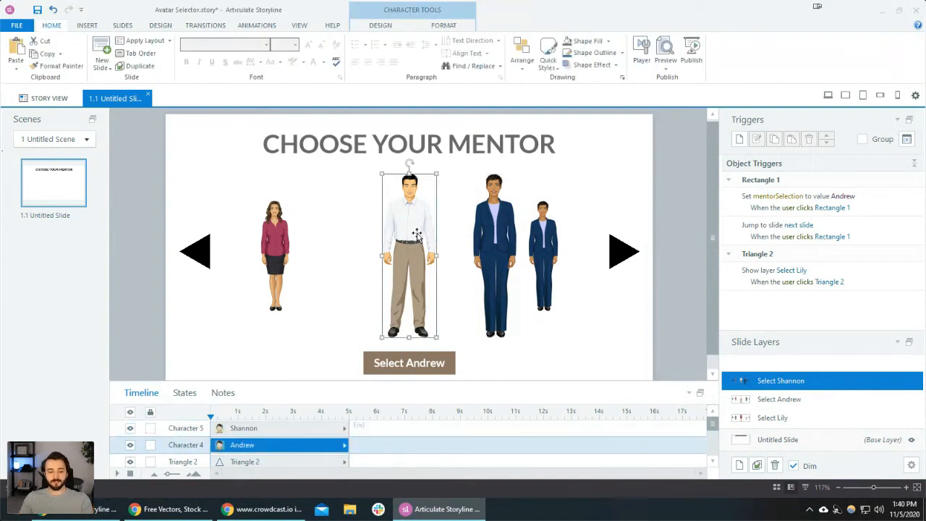
drag(417, 233, 363, 233)
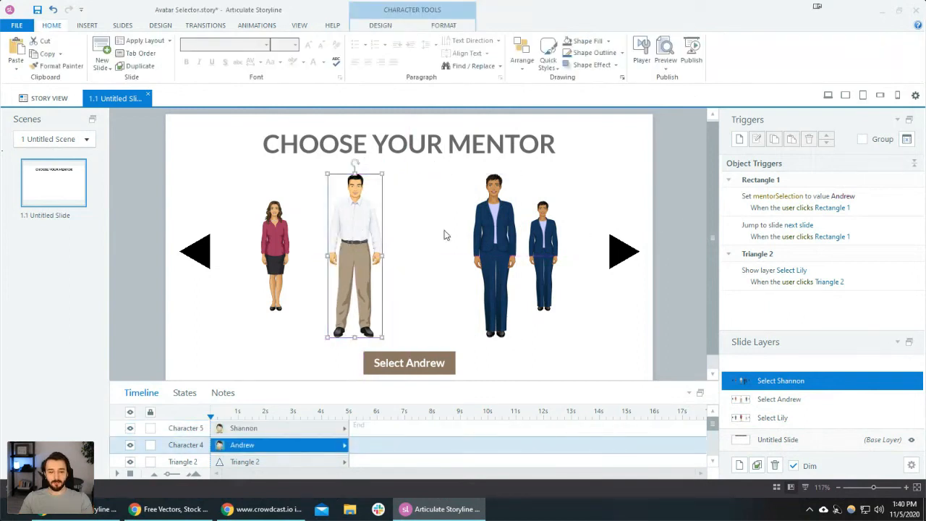
click(489, 230)
click(443, 24)
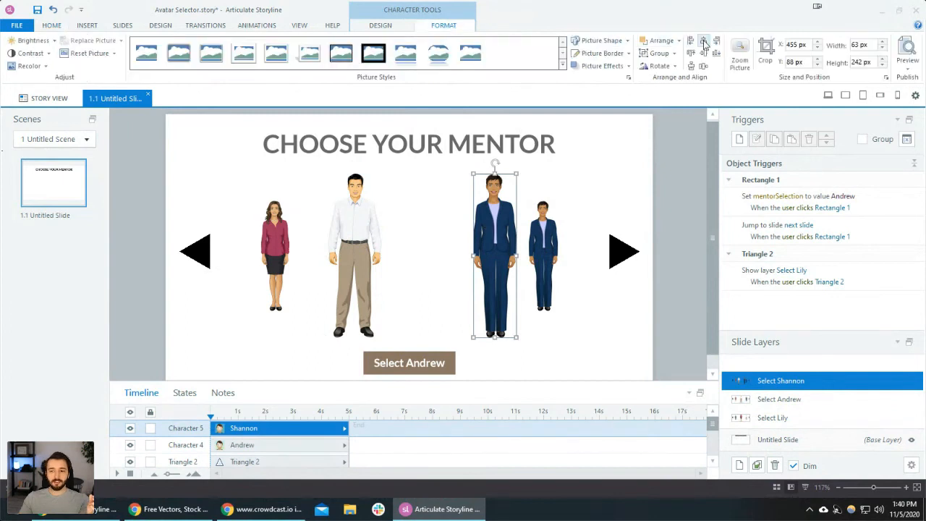
click(704, 44)
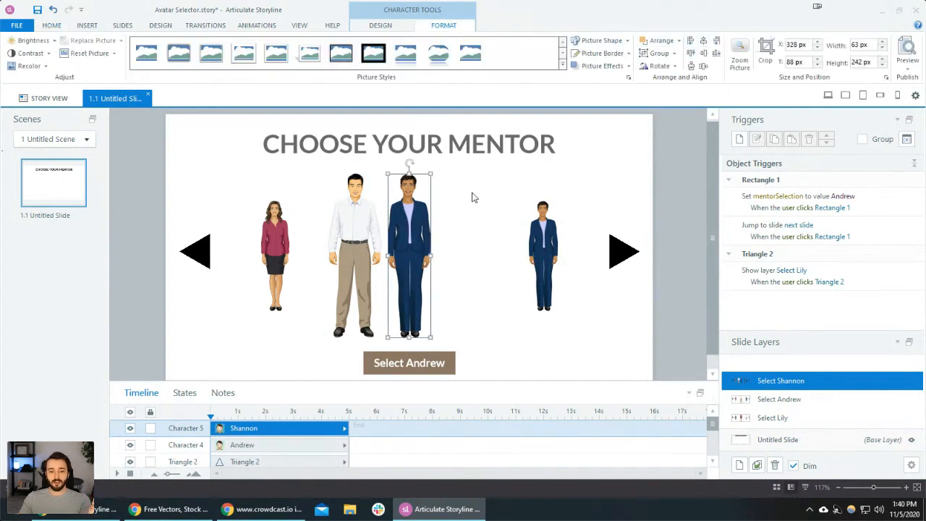
Set the Andrew character's height to 162 px to match the small Lily character.
click(351, 227)
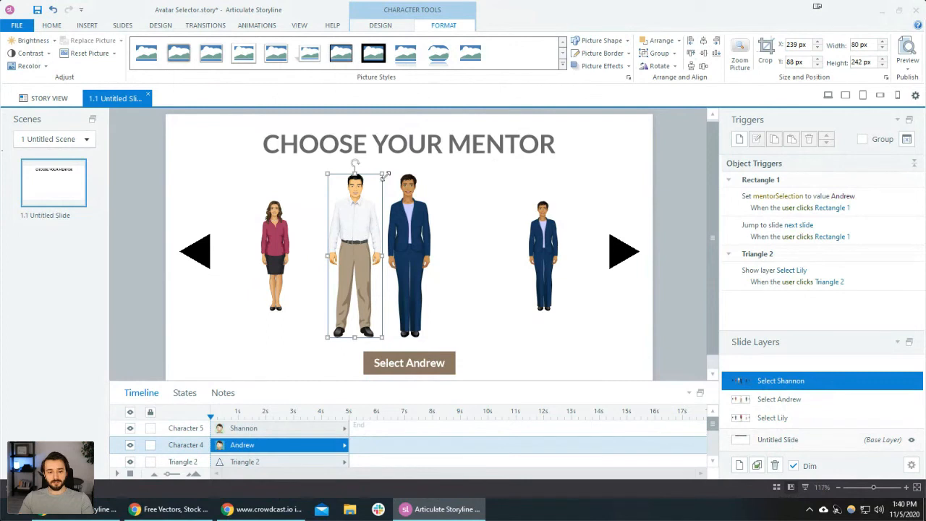
click(281, 235)
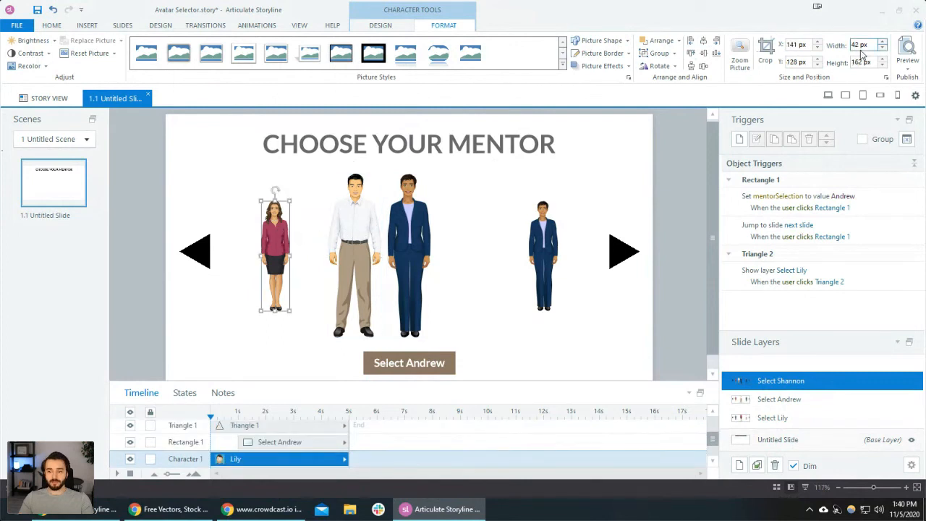
click(354, 240)
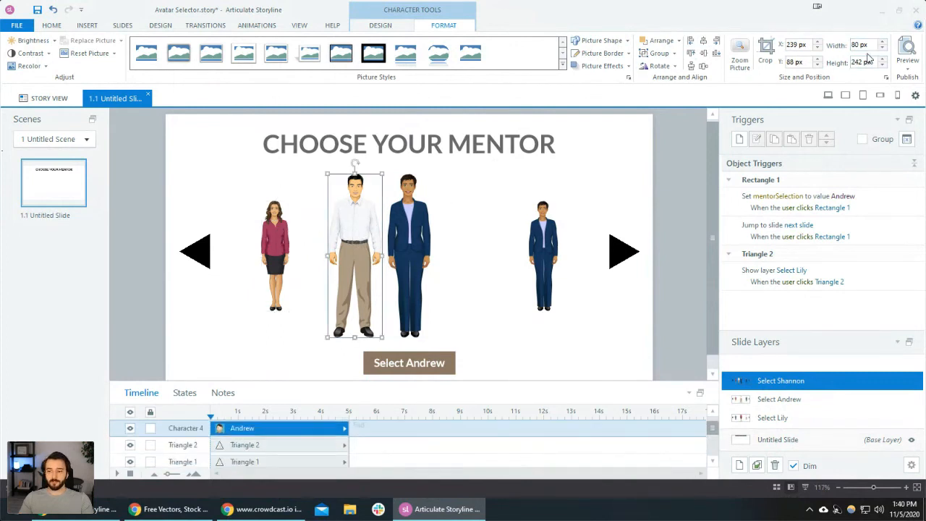
text(162)
key(Return)
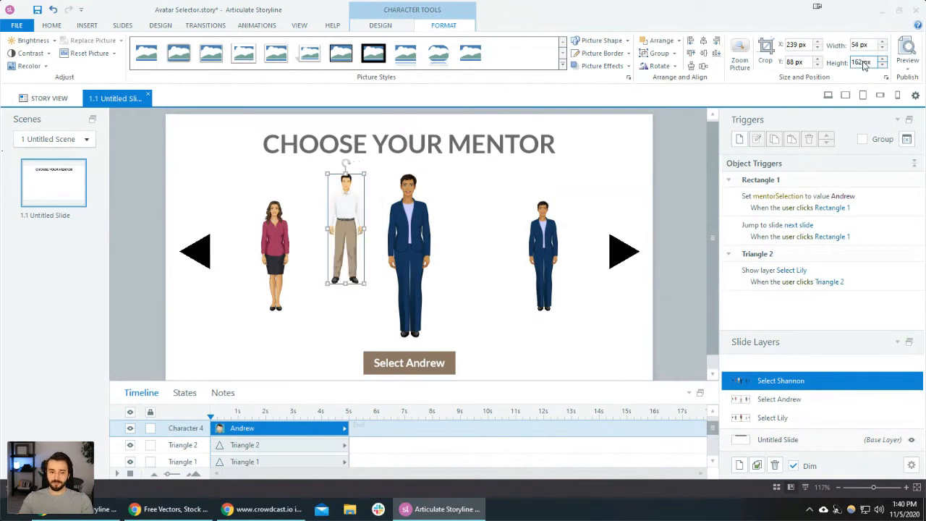
Lower the resized Andrew character and align its top edge with the small Lily character's.
drag(348, 215, 348, 270)
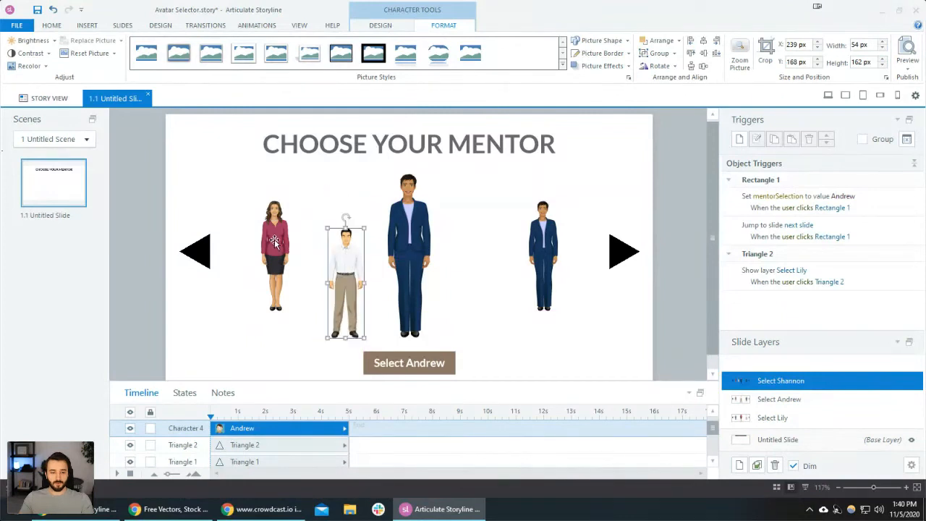
shift+click(274, 241)
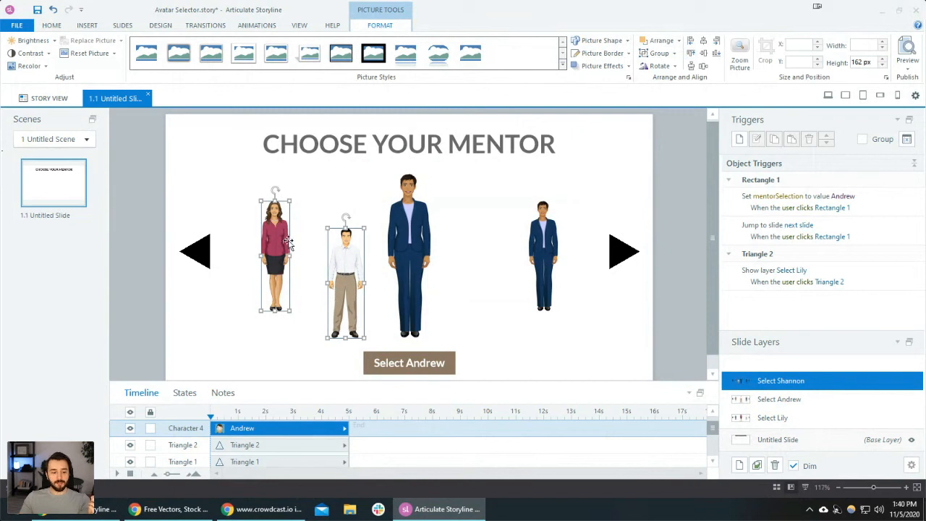
click(691, 54)
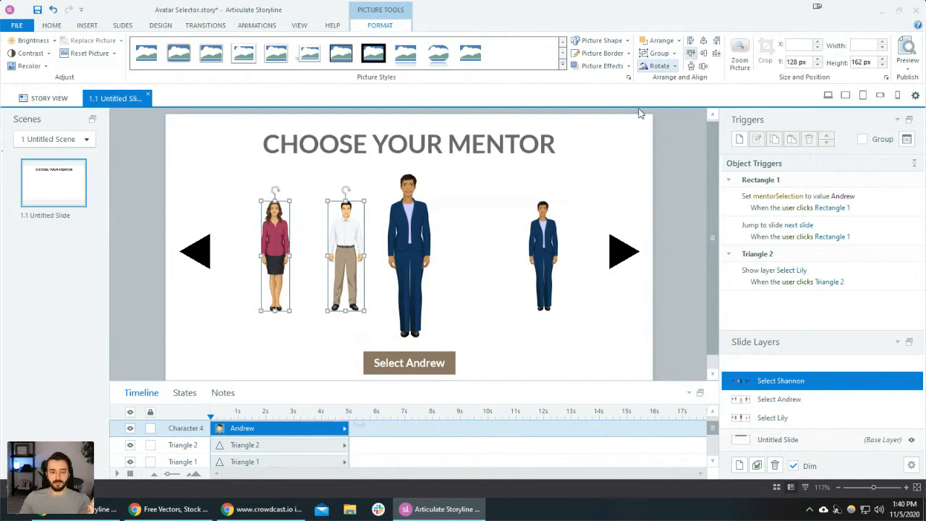
Move the small Andrew character directly over Lily's position and send it to the back so it sits behind her.
click(338, 255)
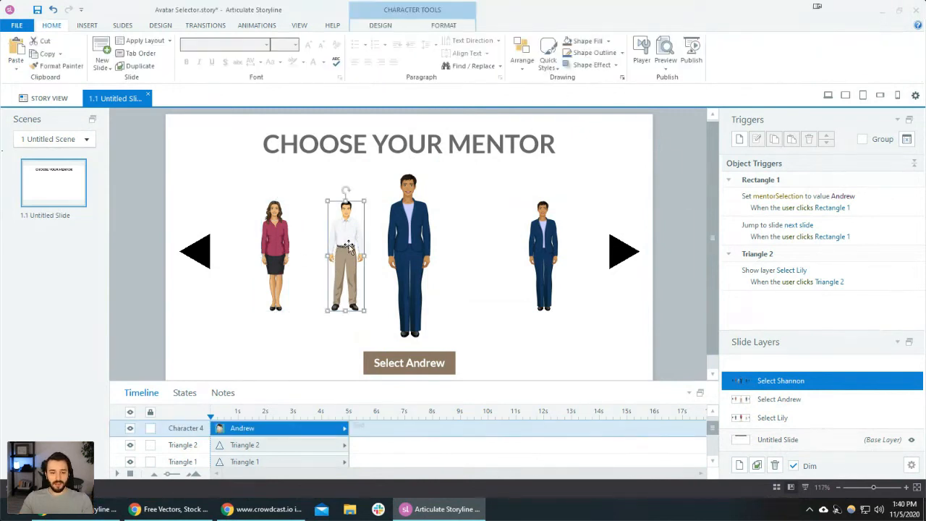
drag(343, 250, 278, 247)
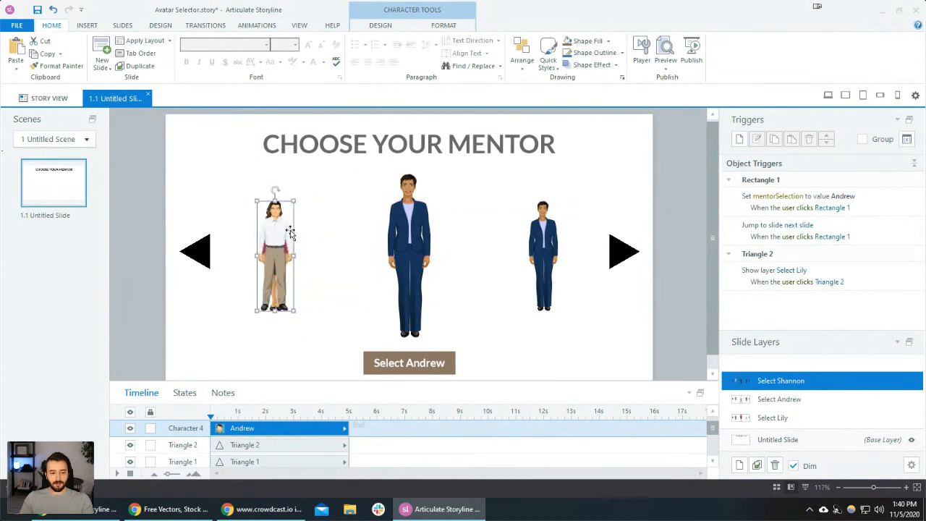
click(341, 233)
click(275, 233)
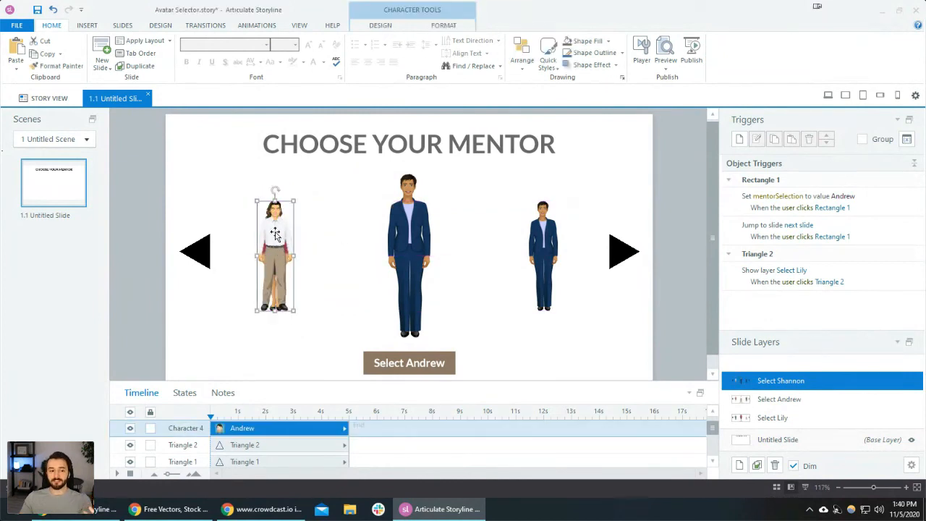
right_click(275, 235)
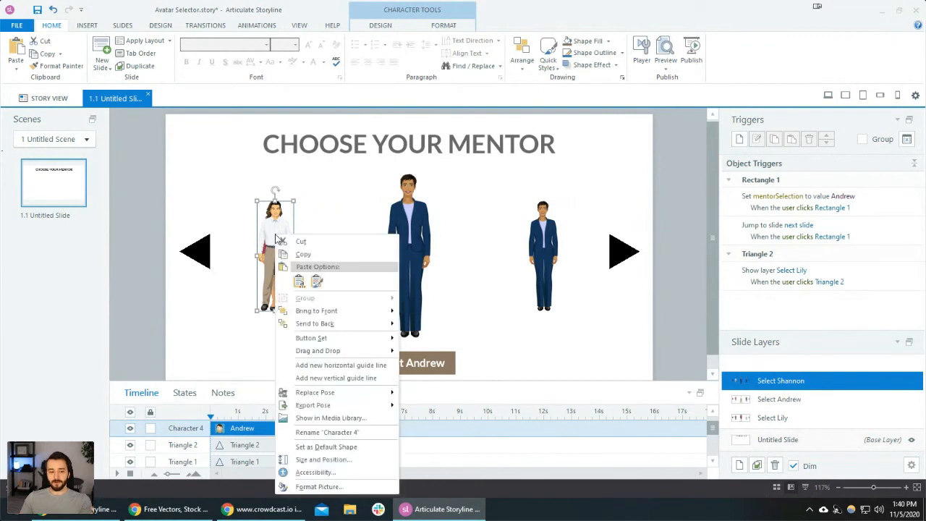
click(342, 320)
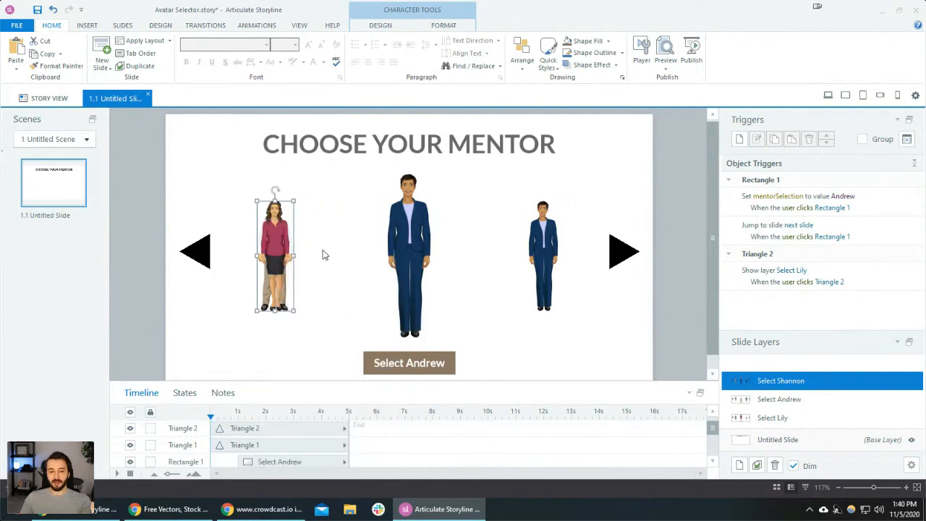
Move the small Lily character away from Andrew, across the slide toward the small Shannon character.
click(274, 250)
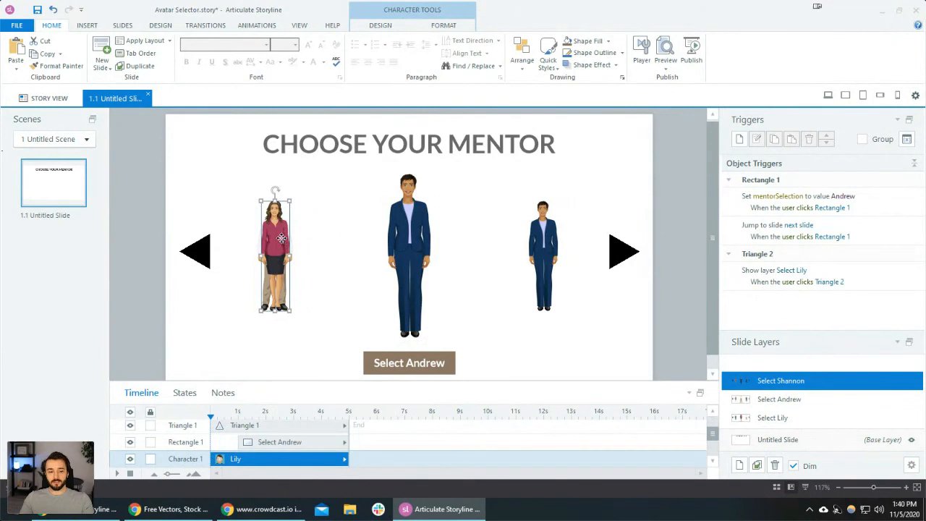
drag(281, 239, 530, 239)
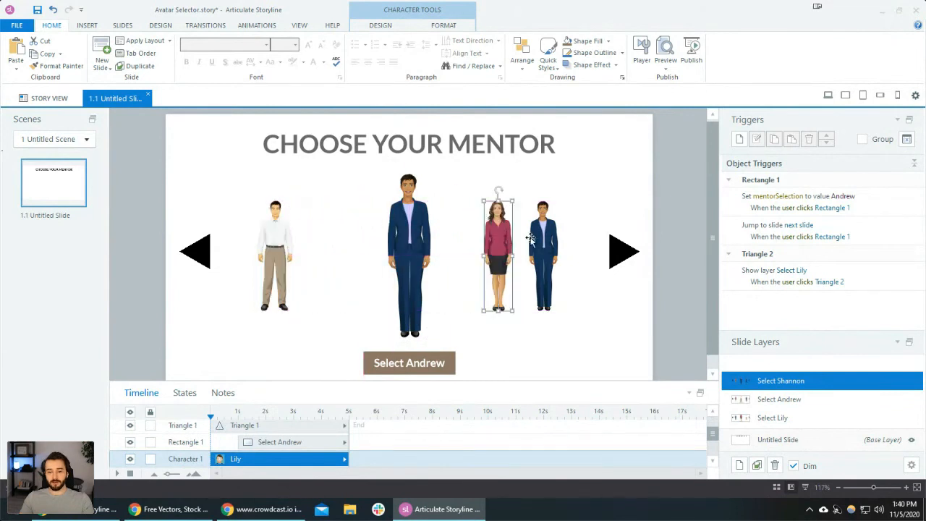
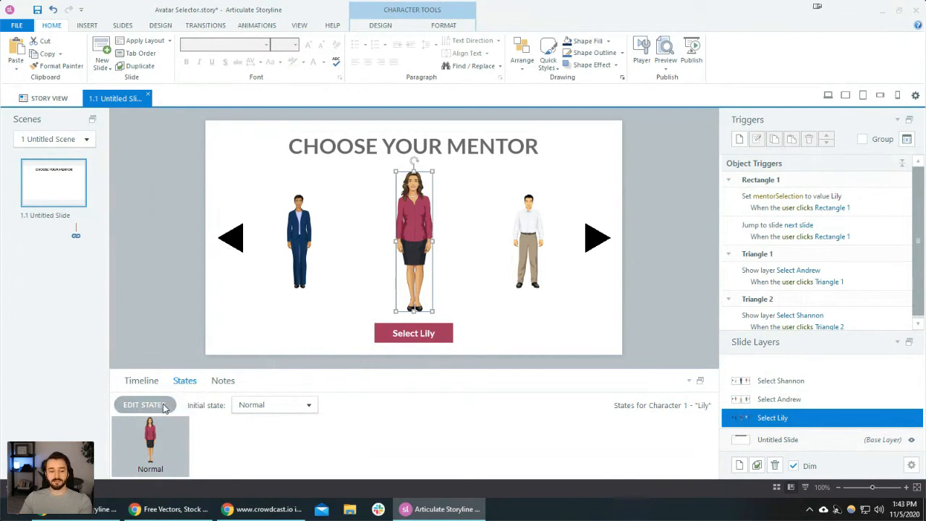
Add a state named select_me to the large Lily character and give it the Arms in the air pose.
click(161, 406)
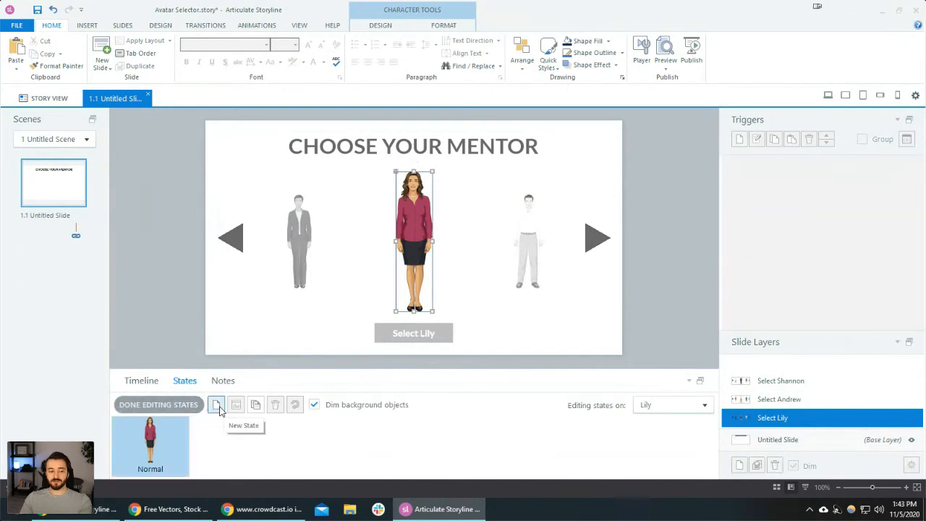
click(217, 407)
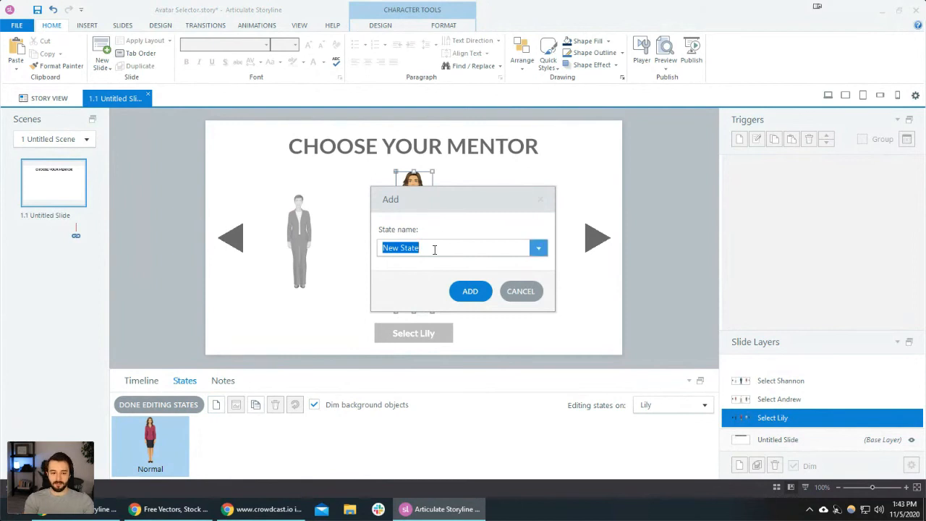
text(select_me)
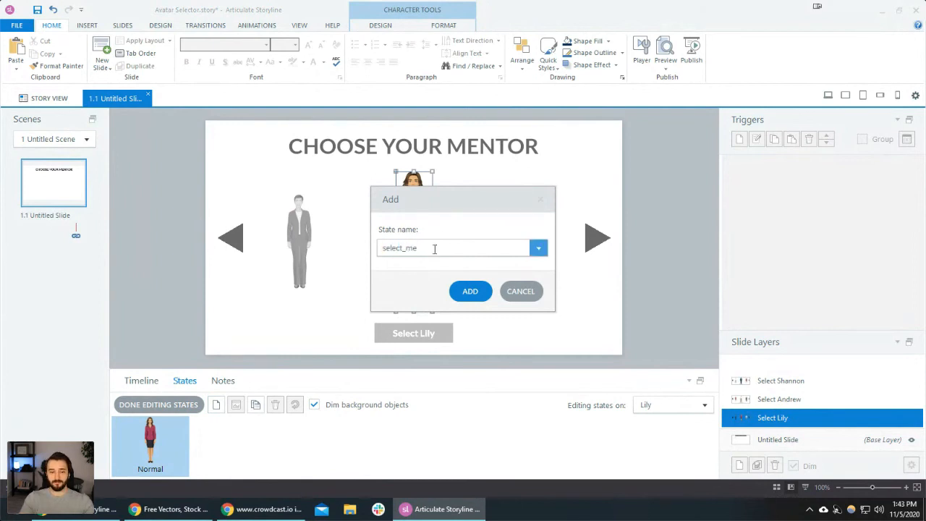
click(484, 289)
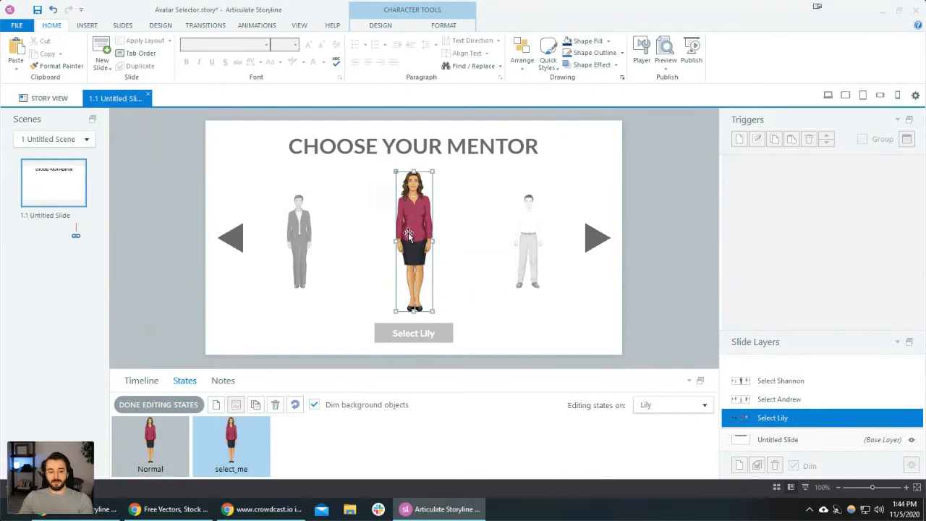
click(380, 26)
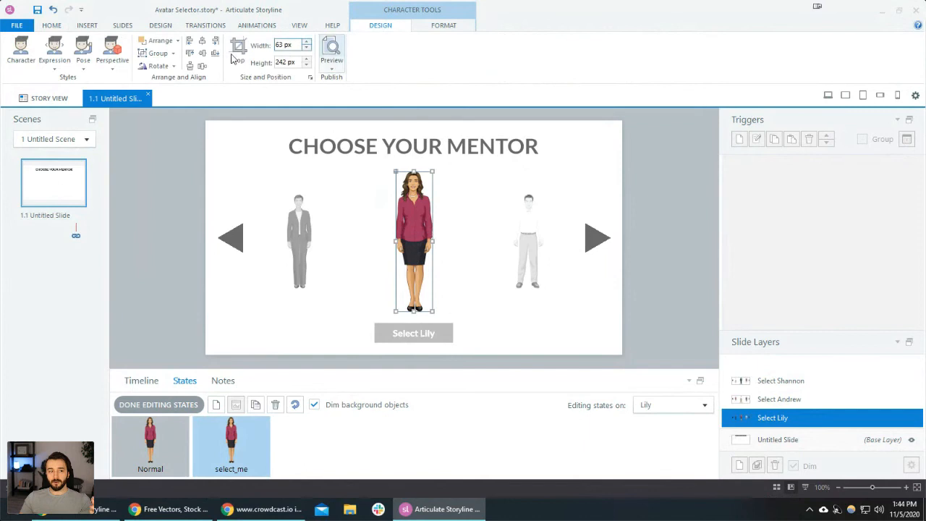
click(84, 65)
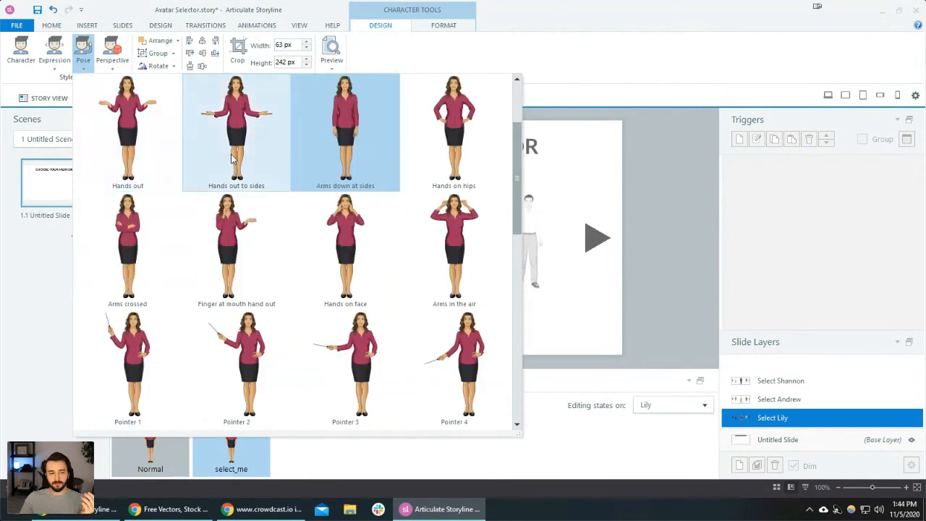
click(454, 258)
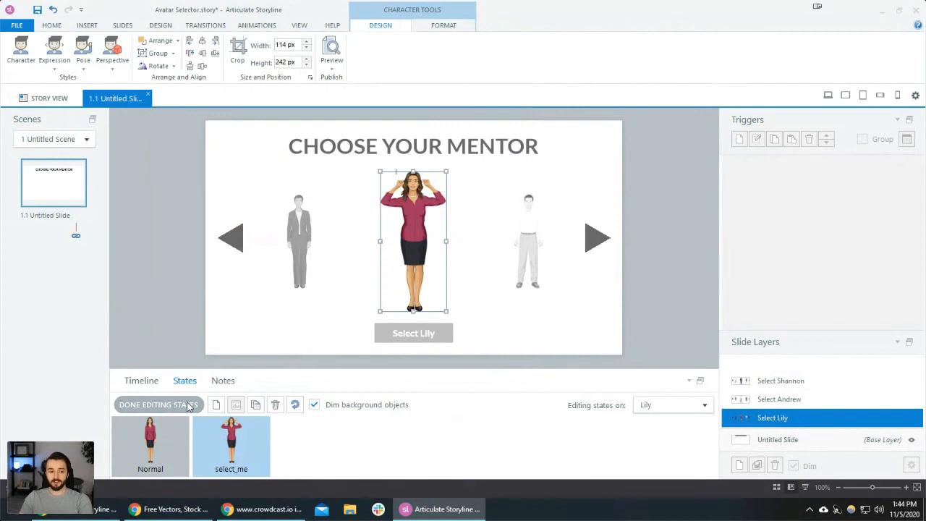
click(158, 405)
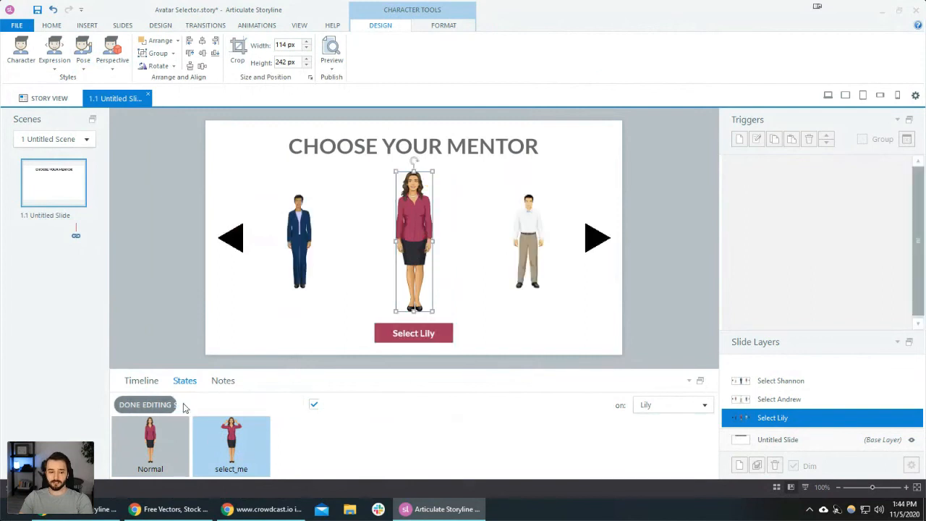
Add a trigger to the Select Lily button that changes Character 1 to select_me on mouse hover and restores the previous state on hover out.
click(440, 331)
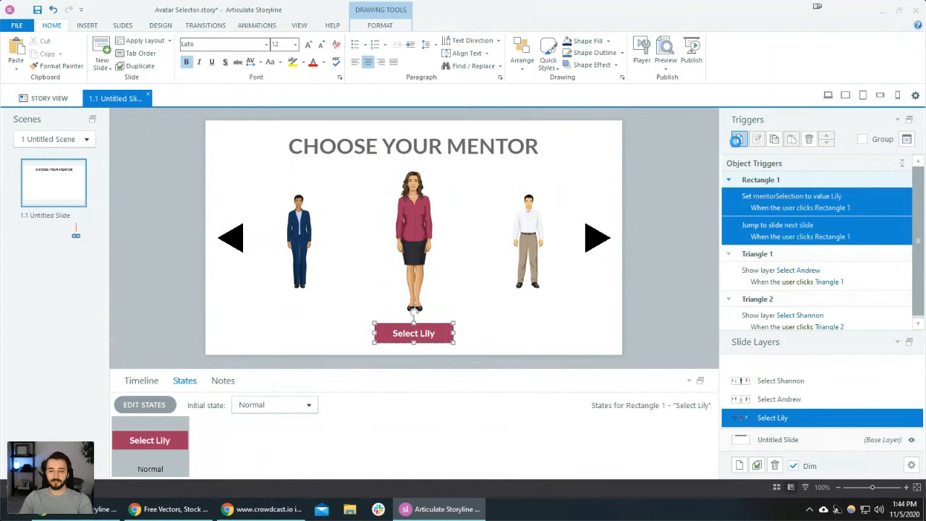
click(739, 139)
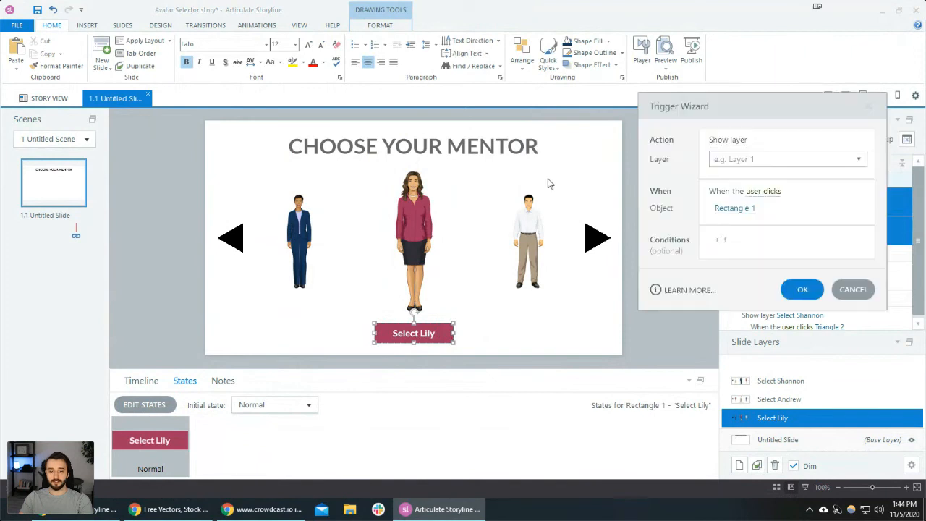
click(734, 142)
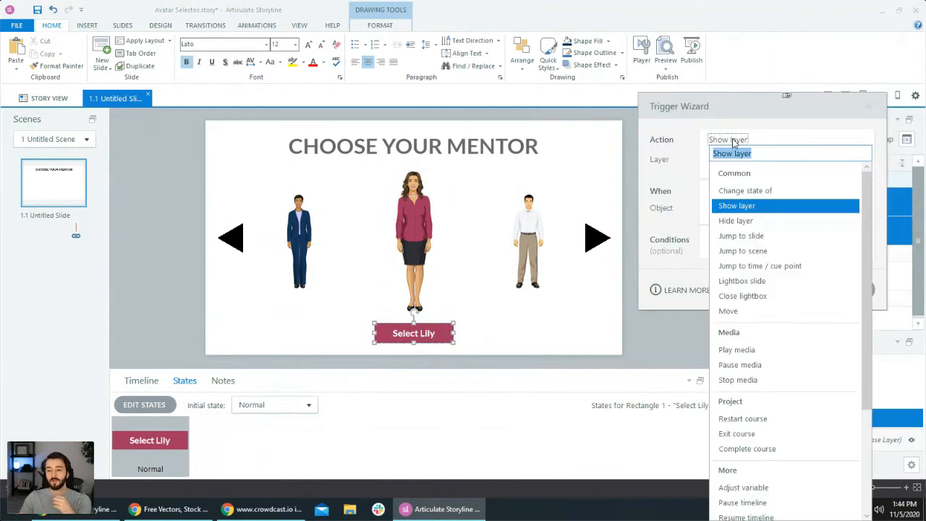
click(765, 189)
click(776, 157)
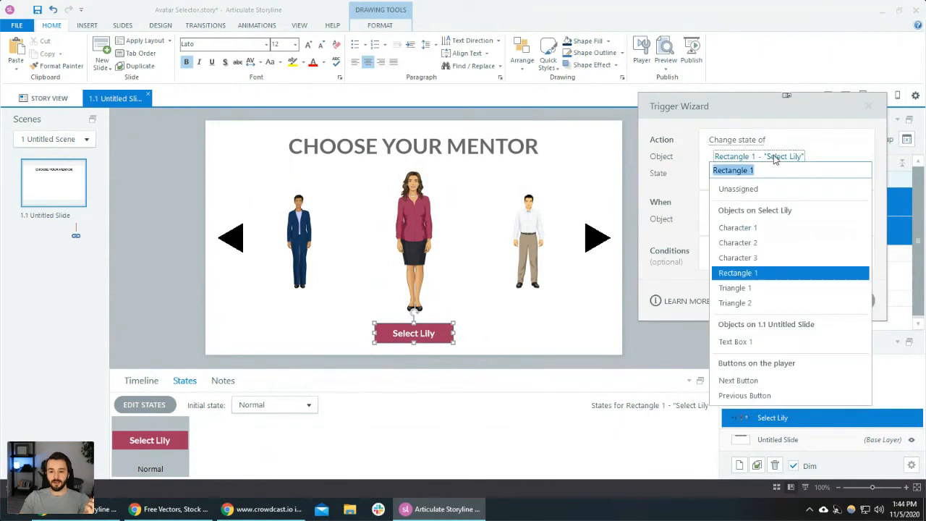
click(761, 229)
click(753, 177)
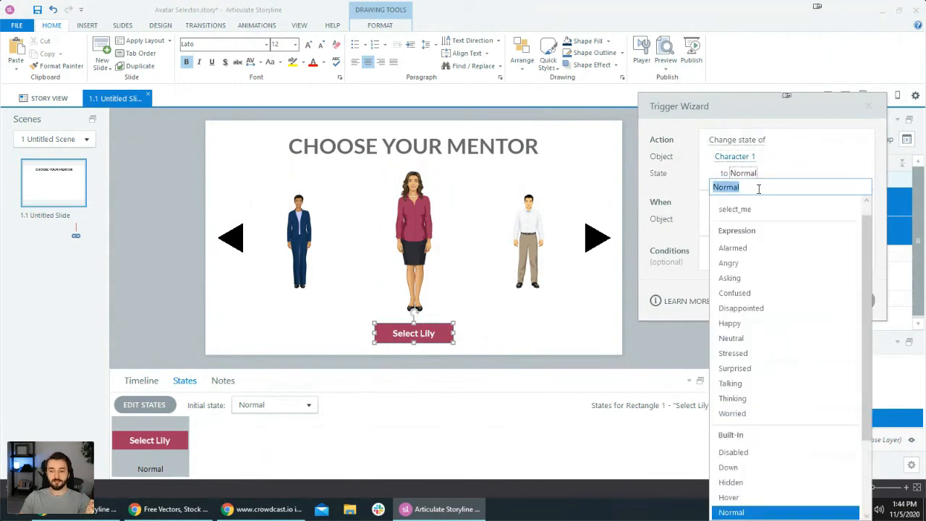
click(752, 210)
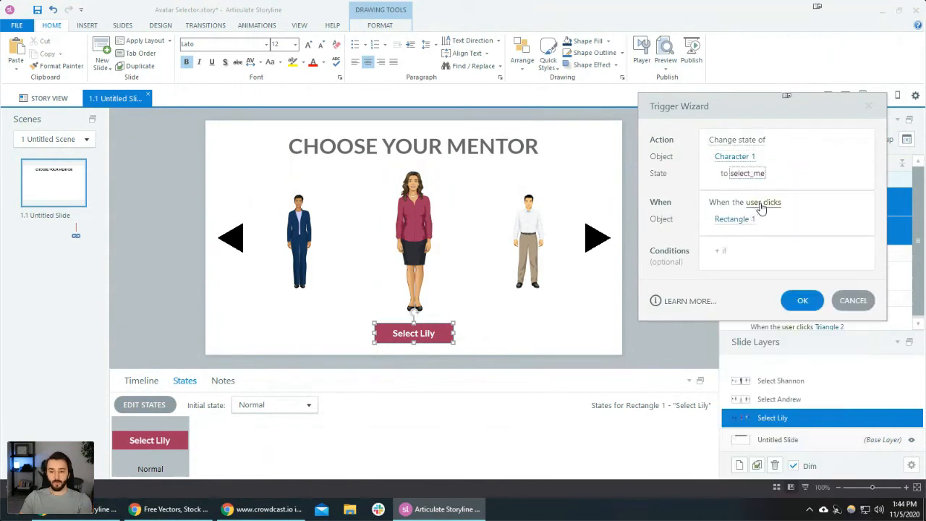
click(762, 204)
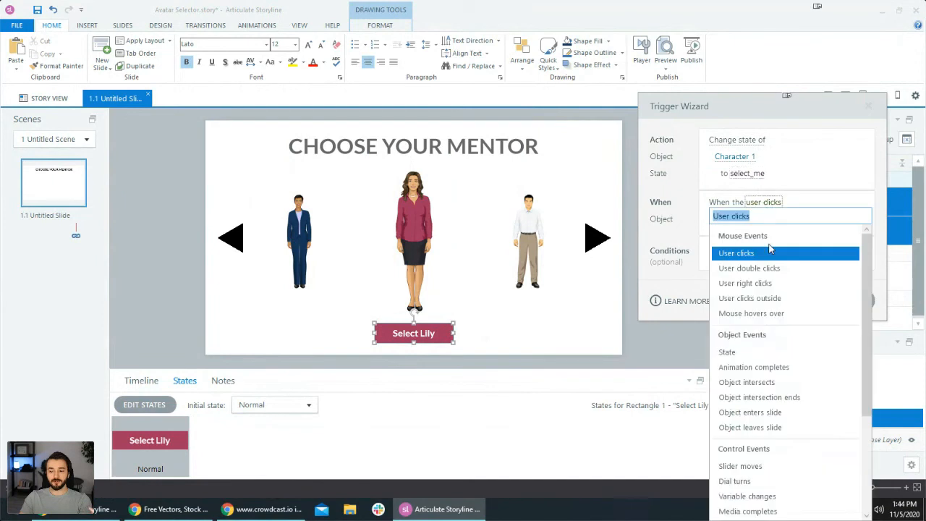
click(776, 314)
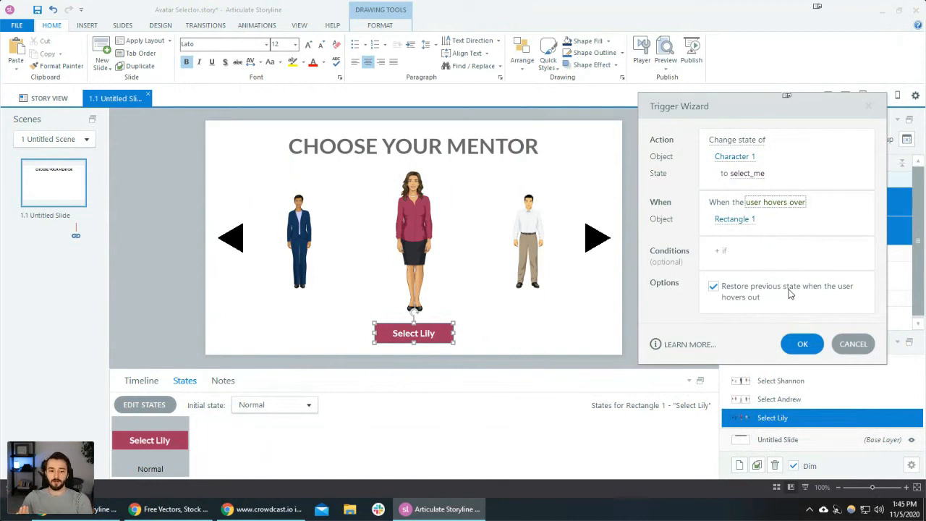
click(803, 344)
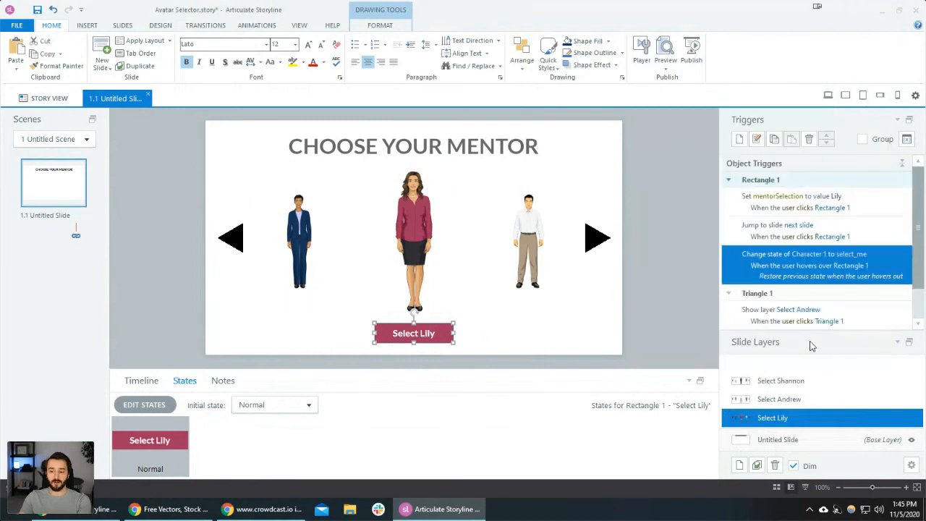
Preview the slide to test Lily's pose change when the pointer is over the Select Lily button.
click(829, 95)
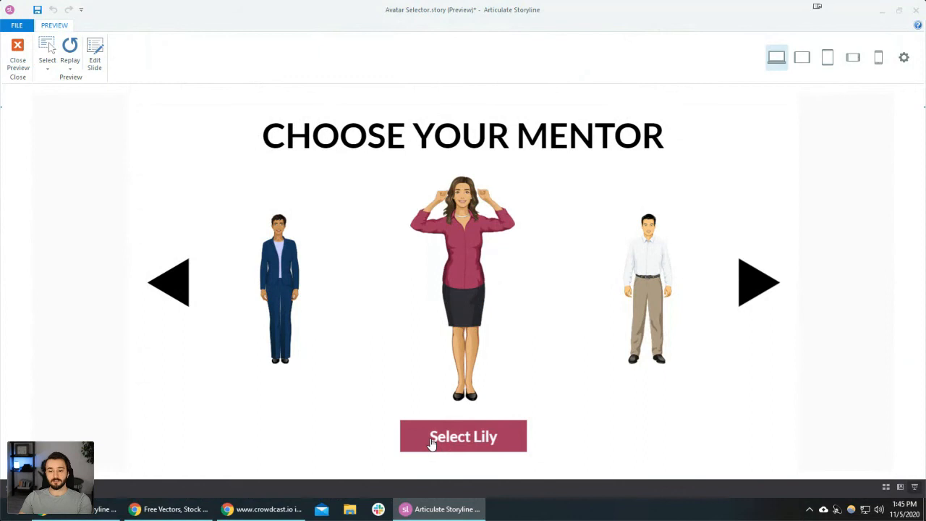
click(18, 52)
Add a state named select_me to the large Andrew character on the Select Andrew layer.
click(782, 403)
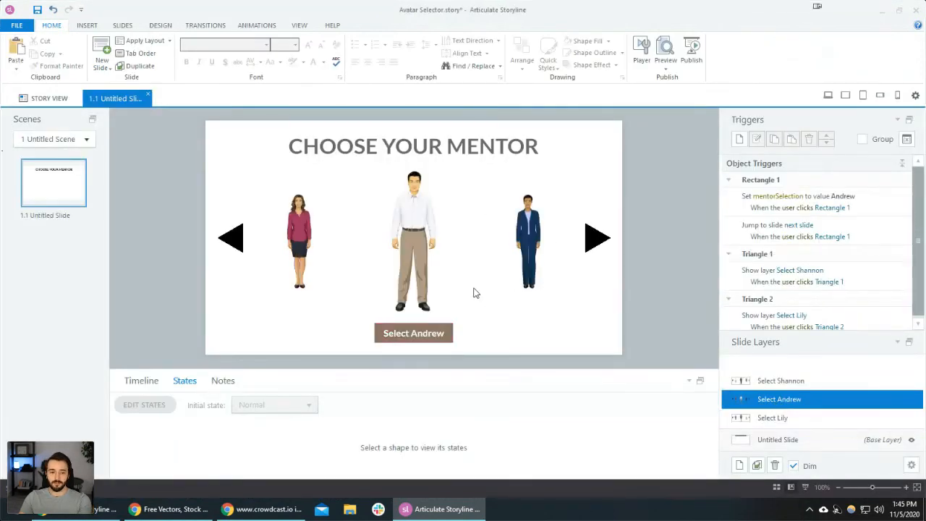
click(413, 256)
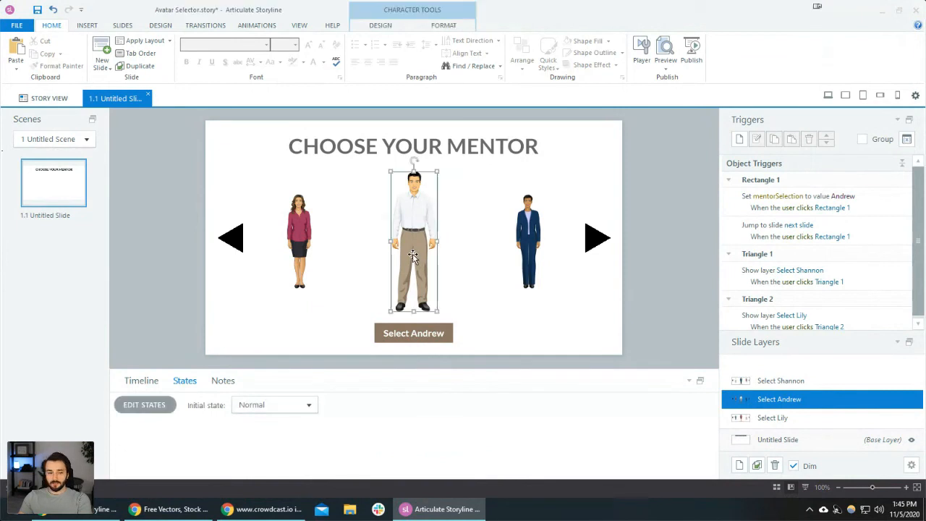
click(163, 407)
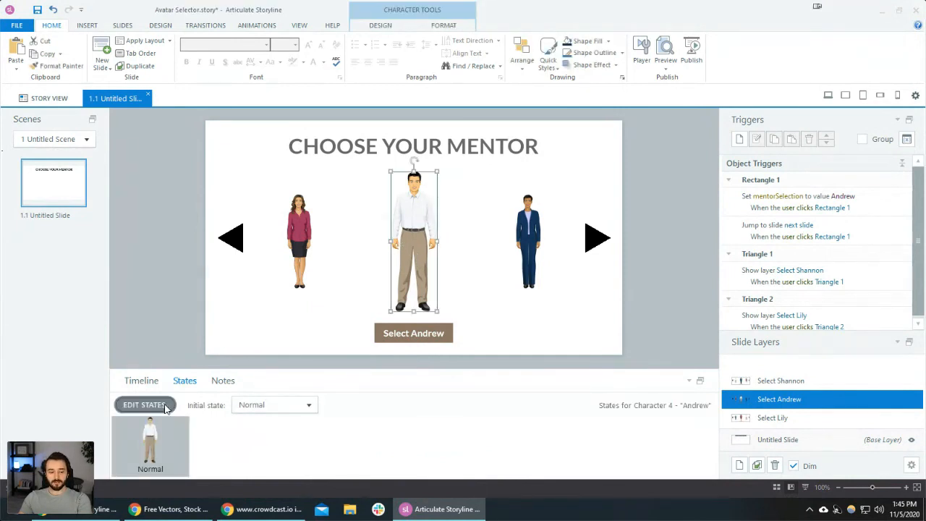
click(215, 405)
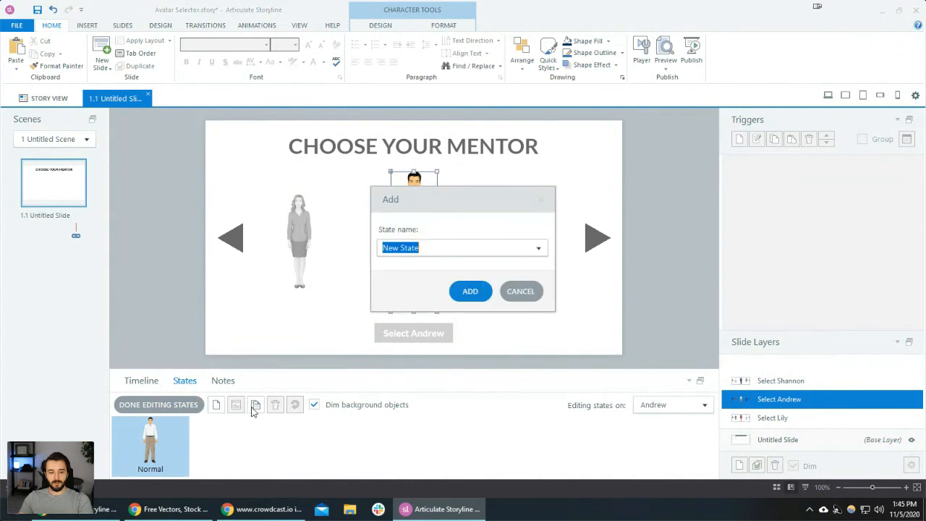
text(select_me)
key(Return)
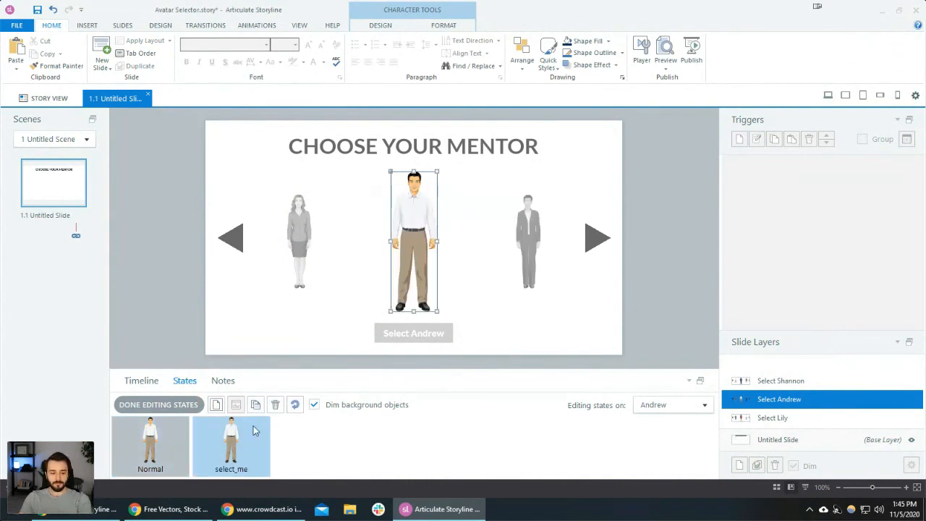
Give Andrew's select_me state the Hands out pose and the Surprised expression, and finish editing his states.
click(383, 27)
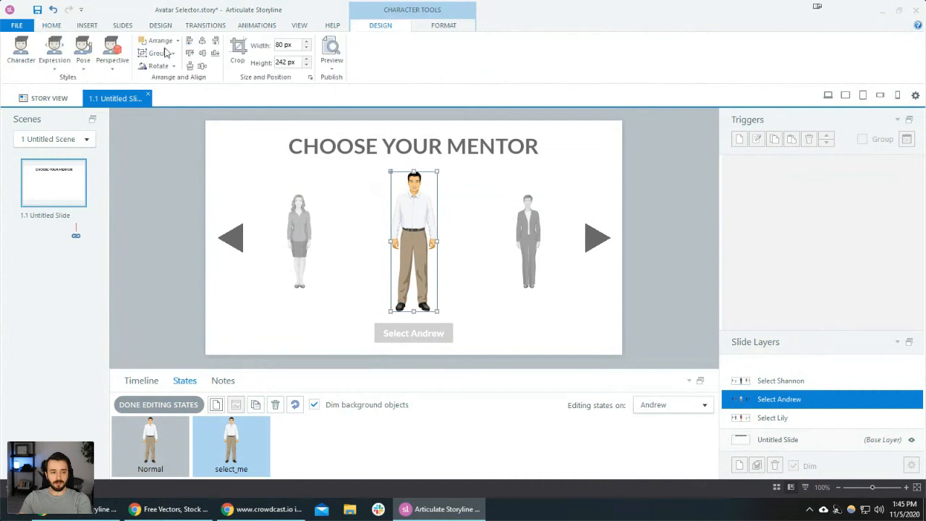
click(83, 56)
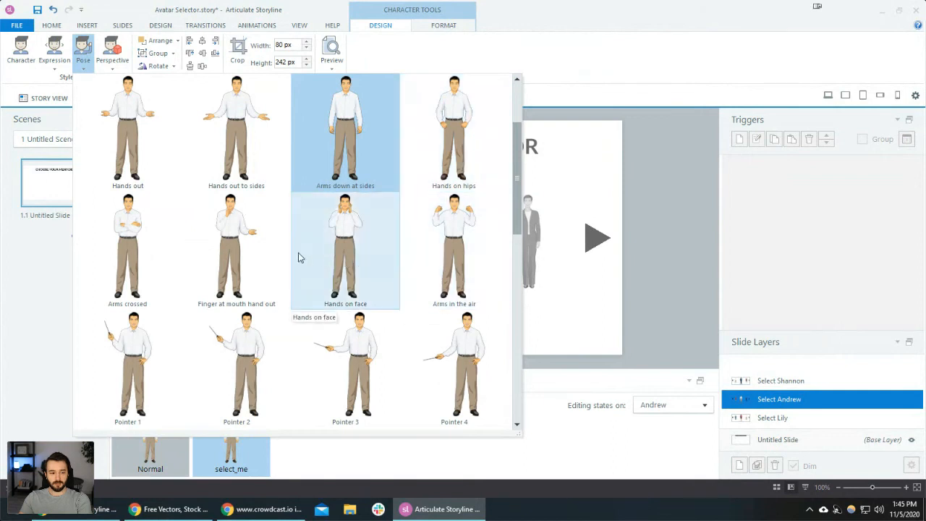
click(141, 154)
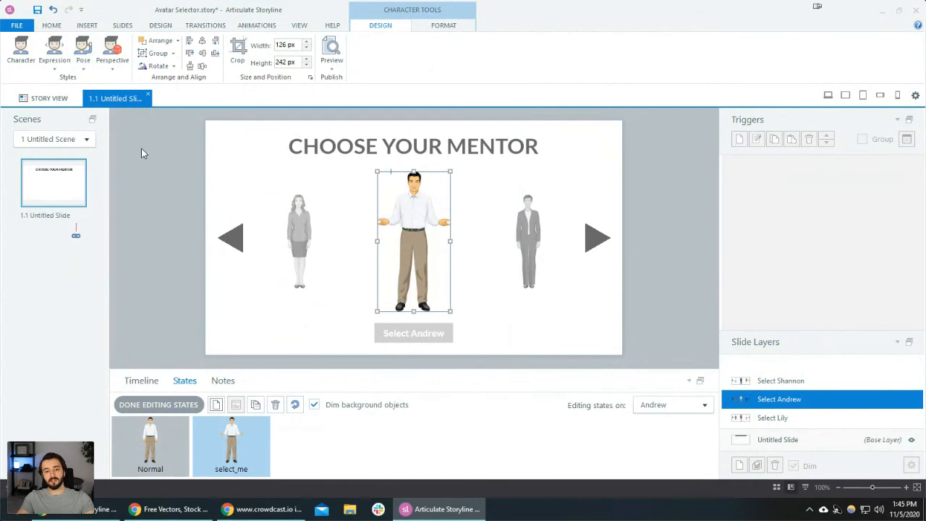
click(55, 63)
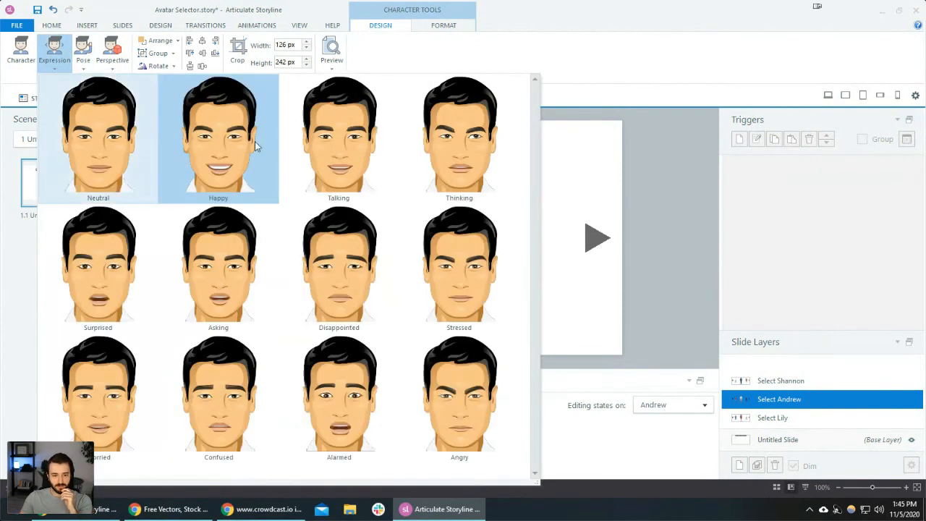
click(121, 304)
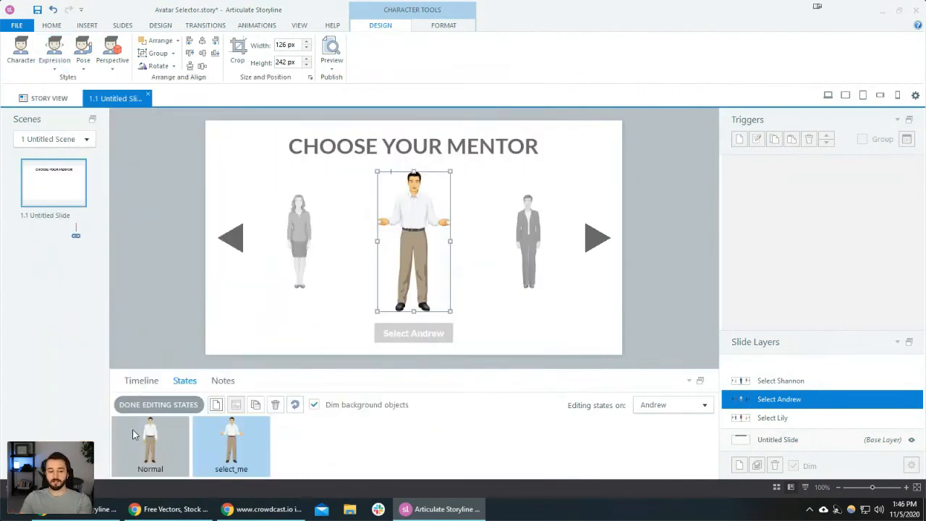
click(165, 404)
Add a trigger to the Select Andrew button that changes Character 4 to select_me on mouse hover and restores the previous state on hover out.
click(417, 339)
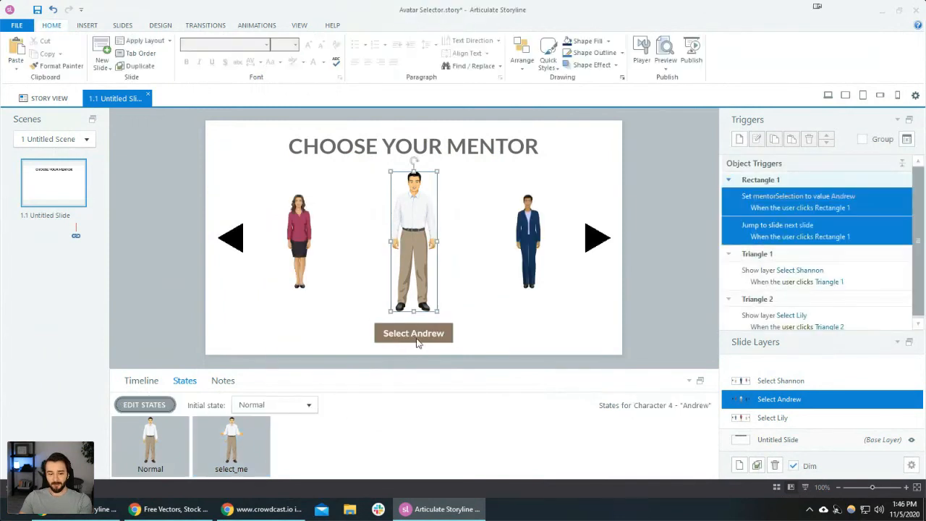
click(739, 139)
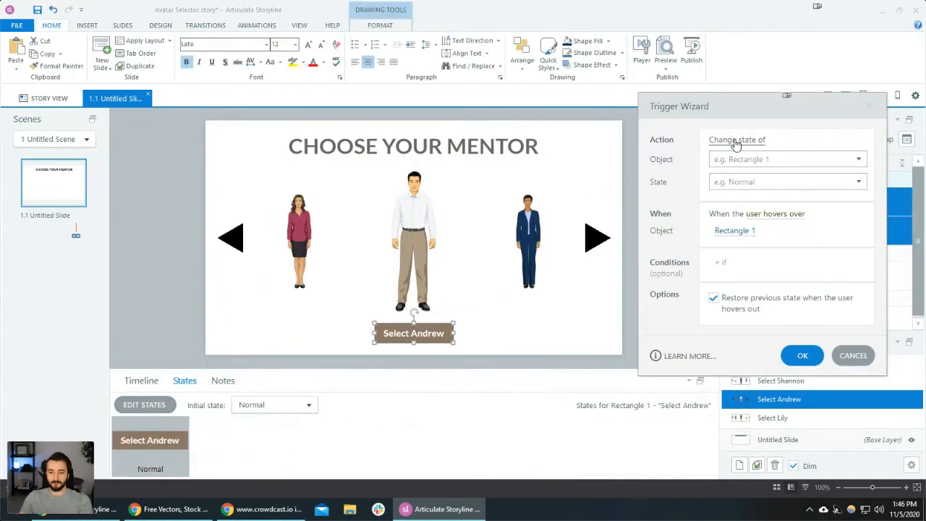
click(744, 143)
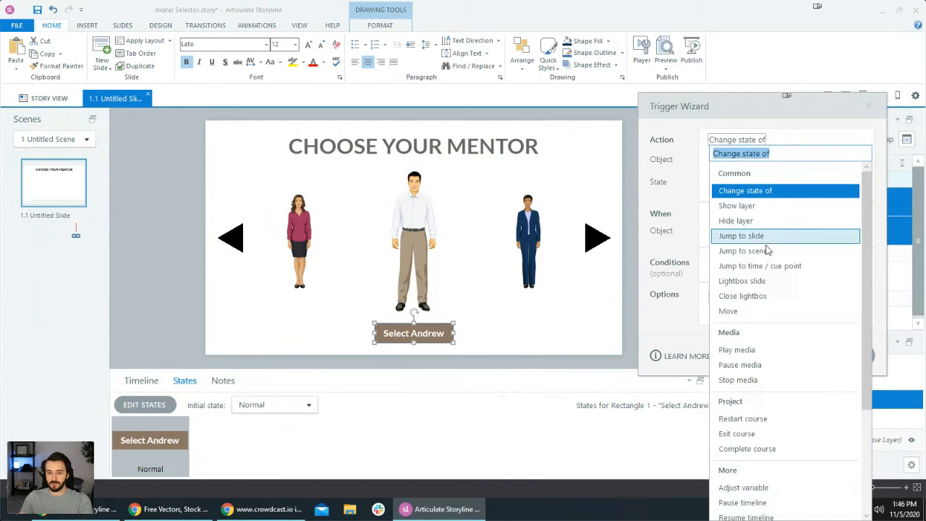
click(766, 191)
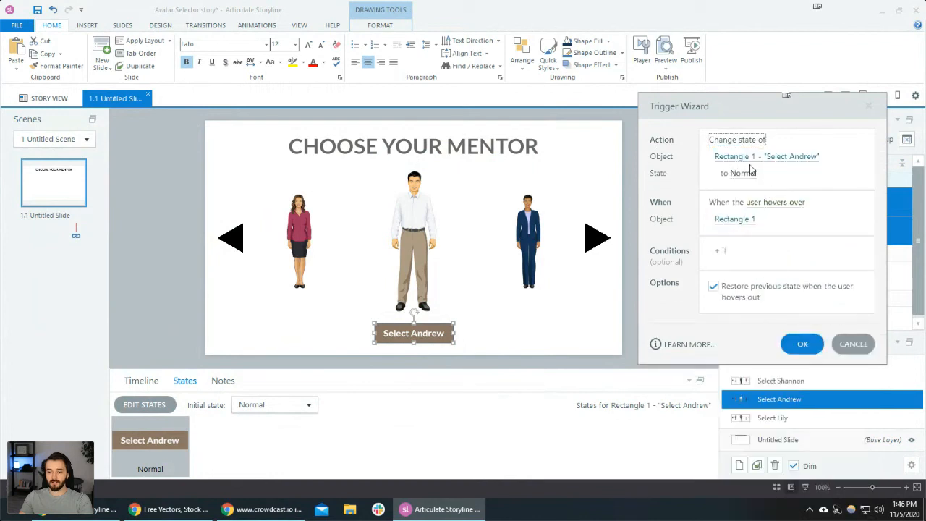
click(767, 158)
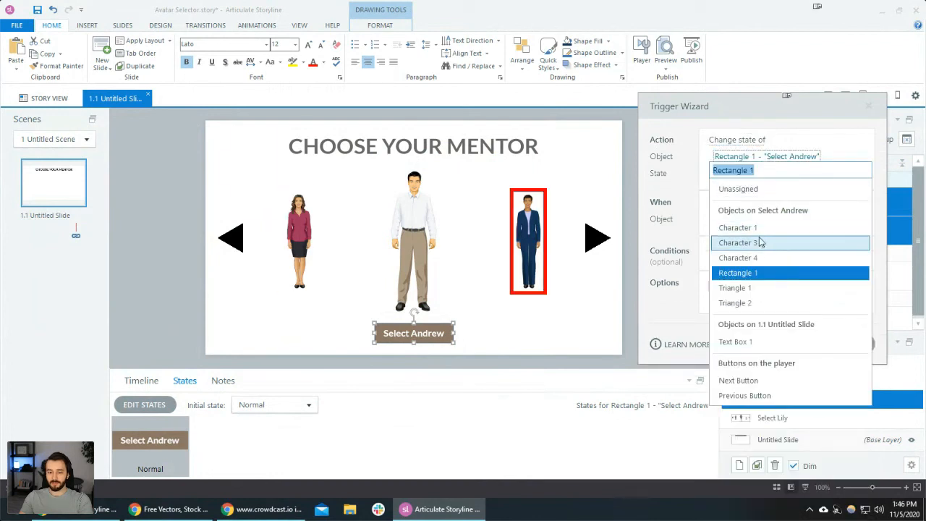
click(757, 264)
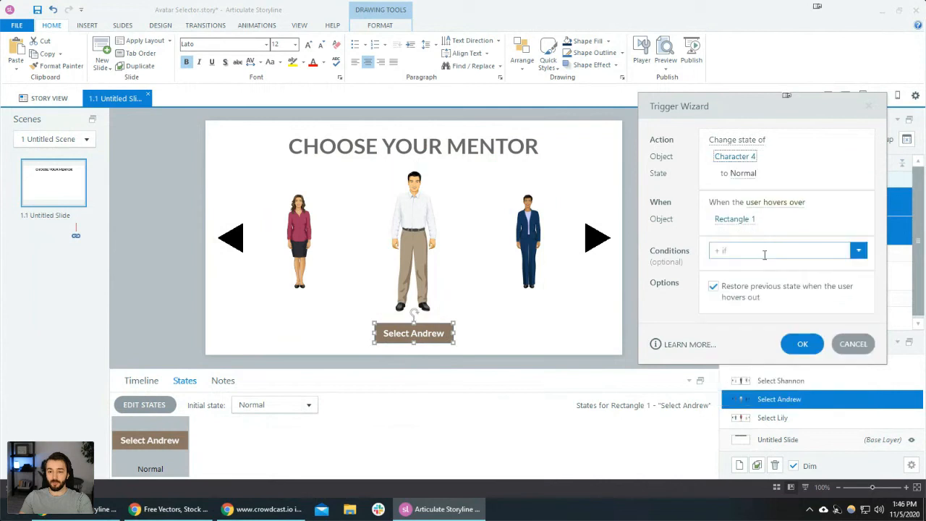
click(744, 174)
click(747, 210)
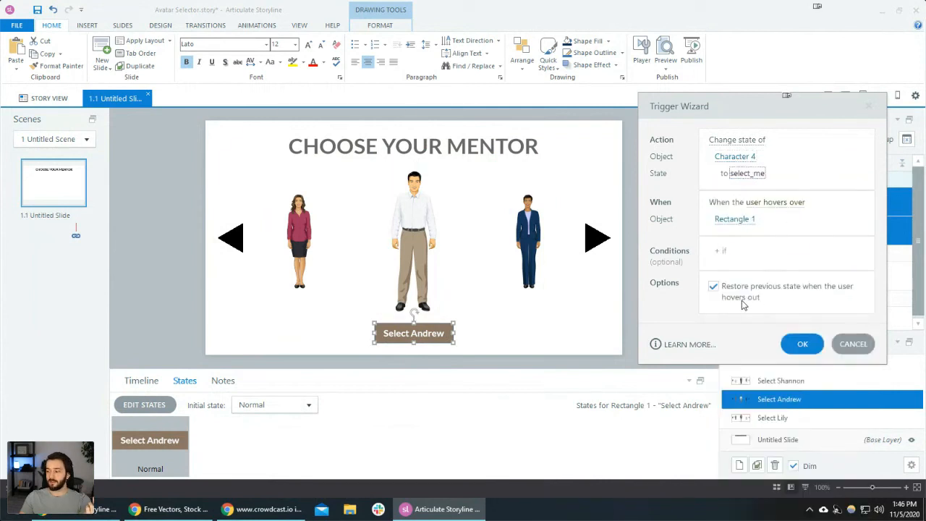
click(804, 346)
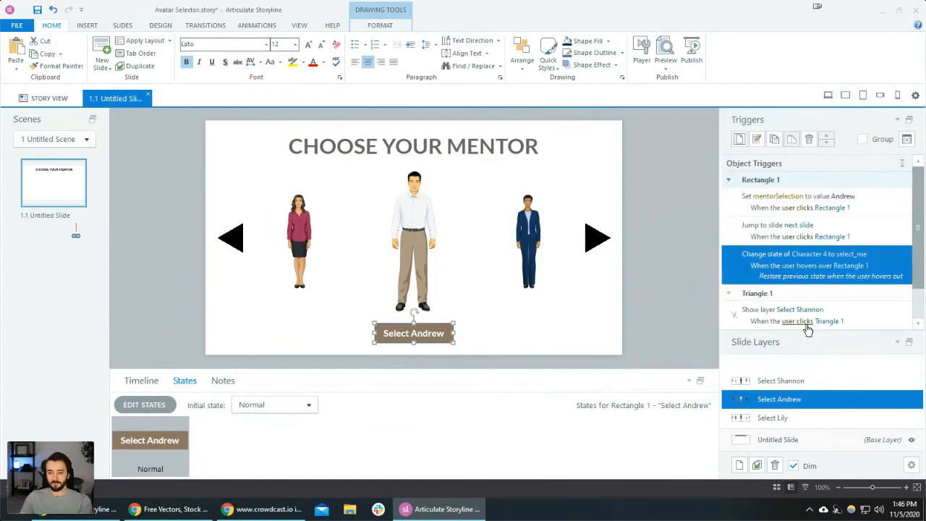
Add a state named select_me to the large Shannon character on the Select Shannon layer.
click(780, 387)
click(410, 240)
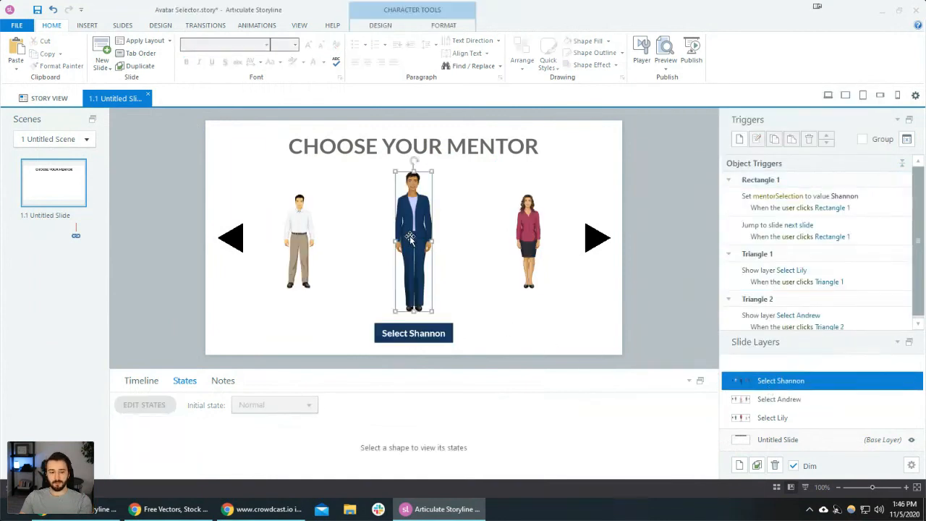
click(151, 411)
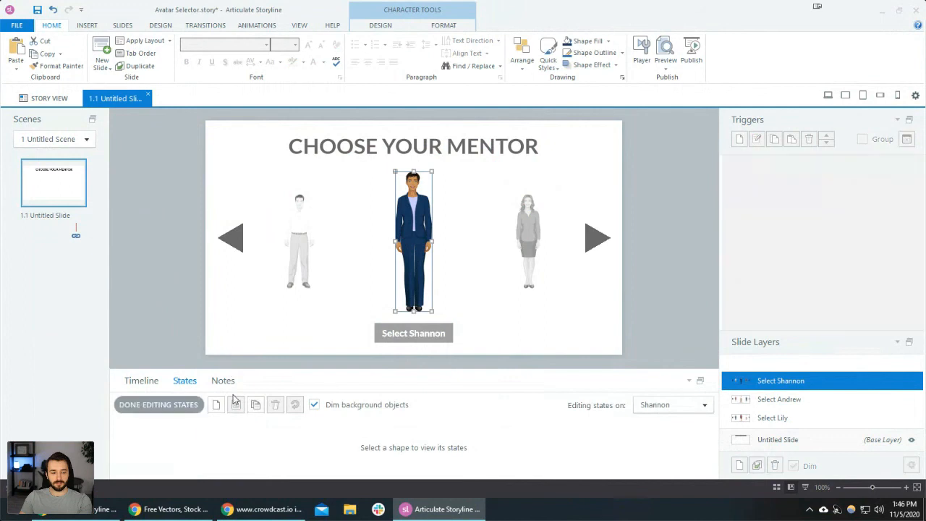
click(218, 405)
text(select_me)
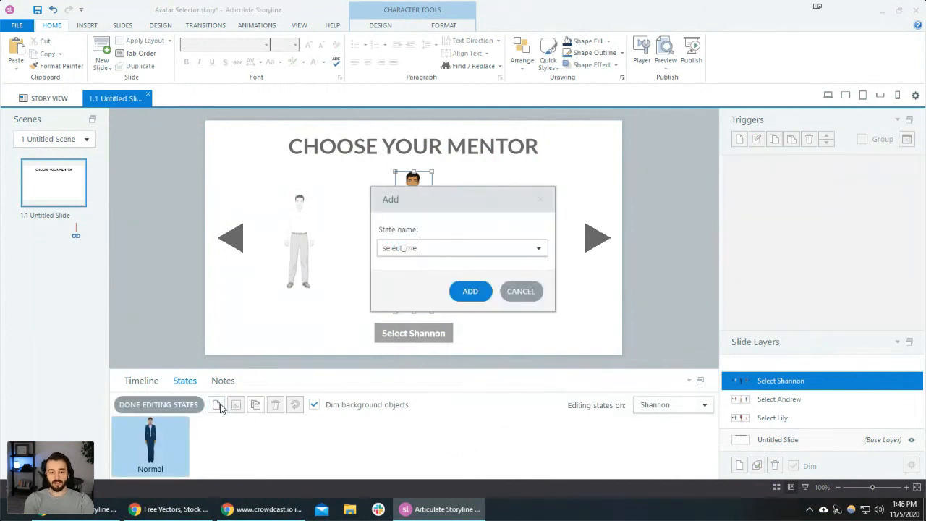
key(Return)
Give Shannon's select_me state the Pointer 1 pose and the Thinking expression, and finish editing her states.
click(380, 28)
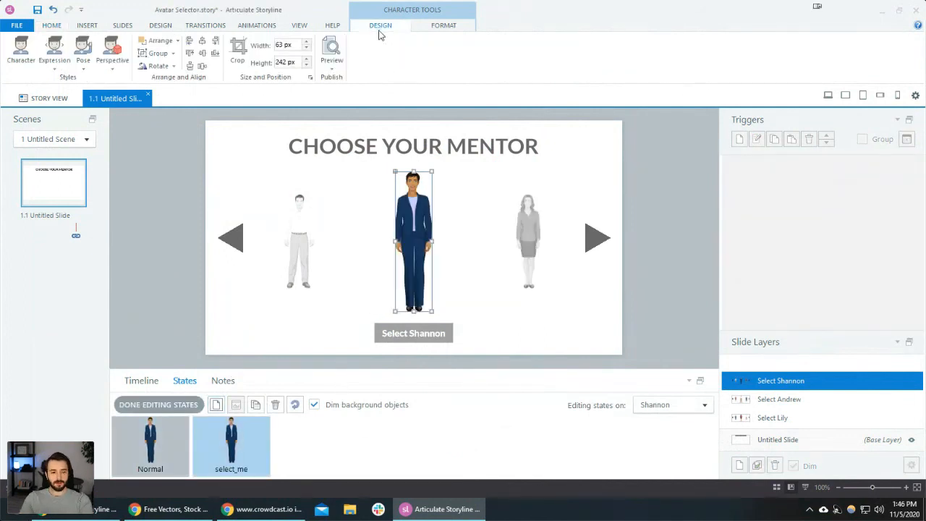
click(85, 56)
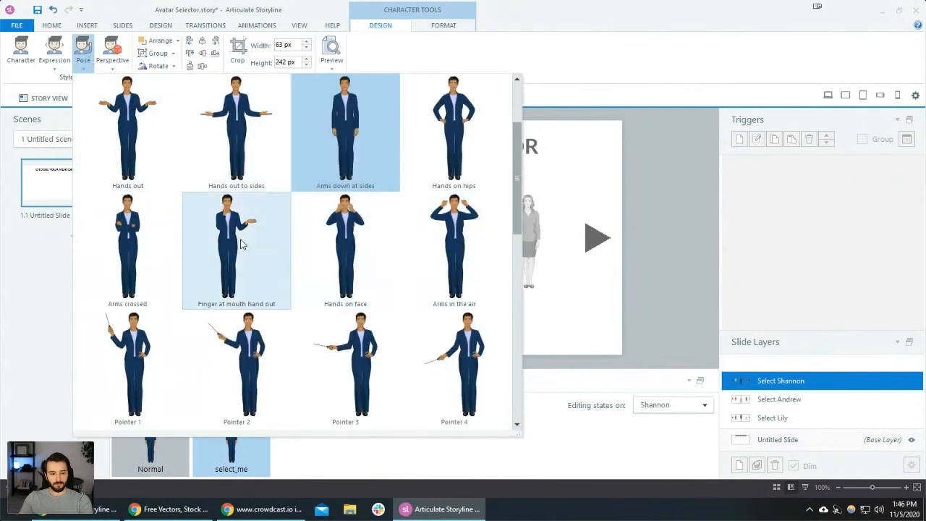
click(153, 373)
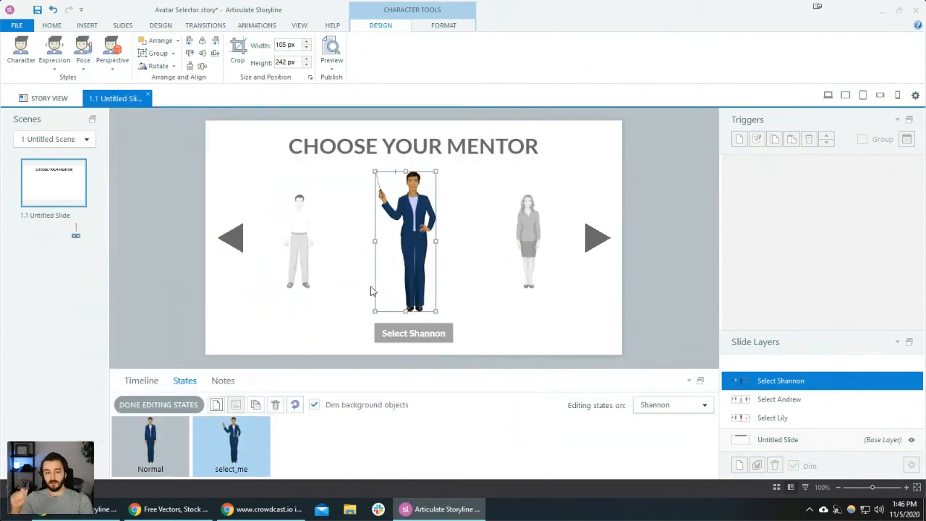
click(55, 54)
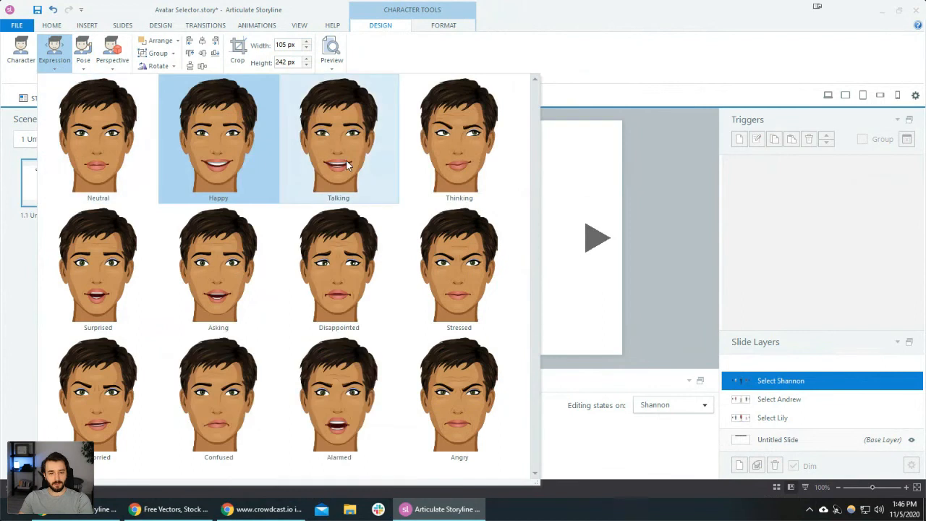
click(486, 166)
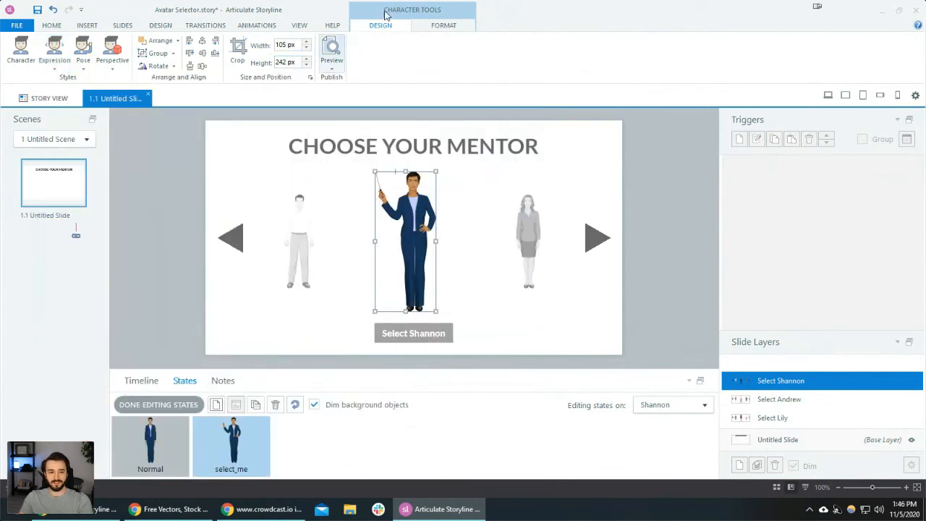
click(187, 409)
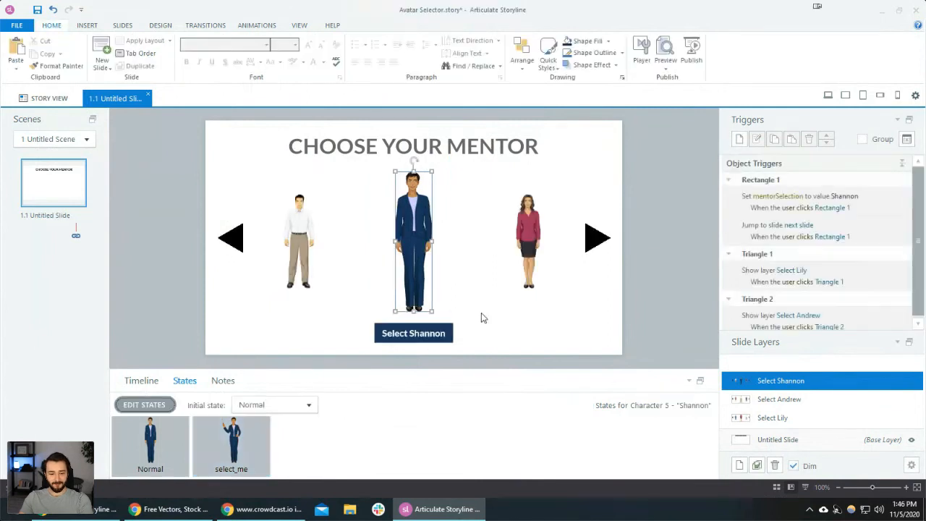
click(434, 333)
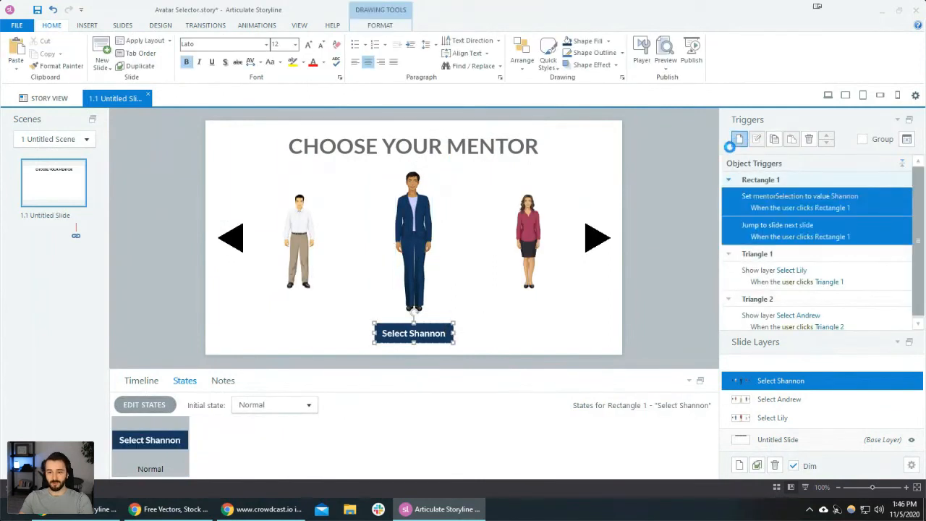
click(739, 139)
click(855, 353)
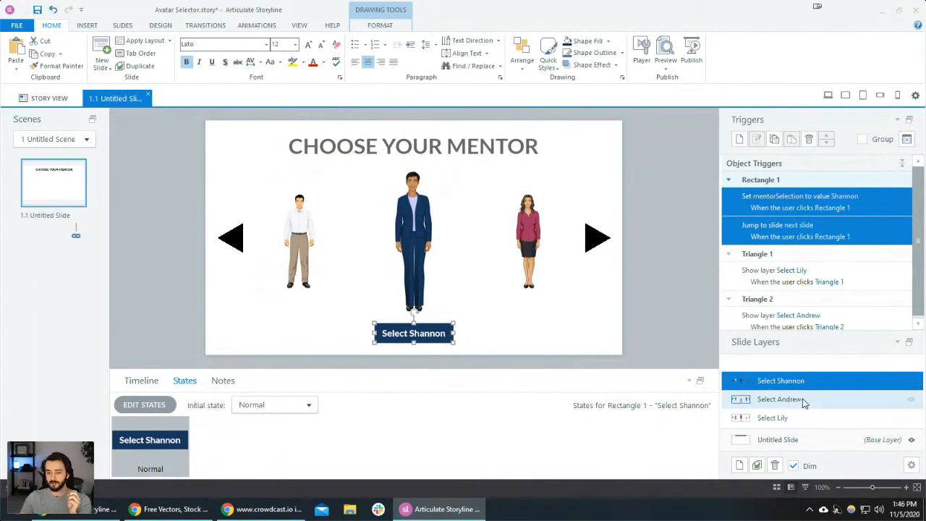
Copy the hover trigger from the Select Andrew layer to the Select Shannon layer and set the object whose state changes to Rectangle 1.
click(821, 401)
click(780, 268)
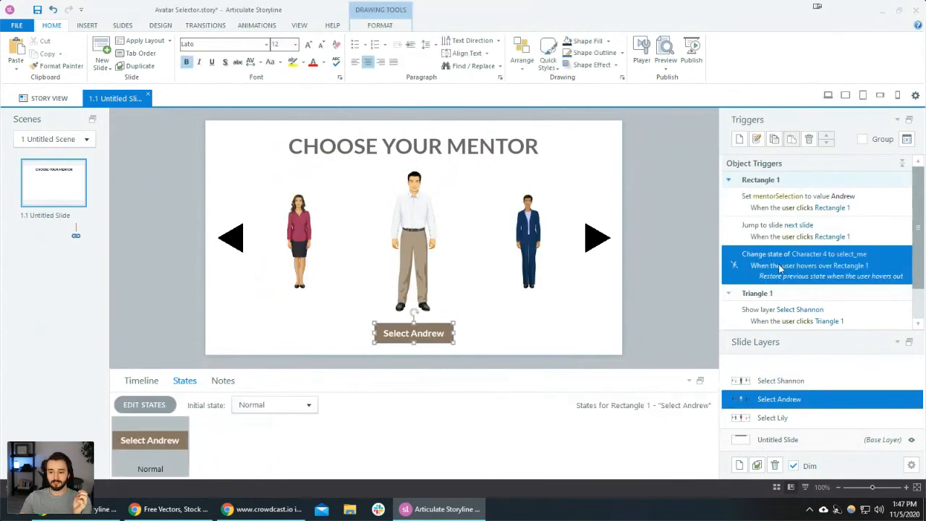
click(810, 380)
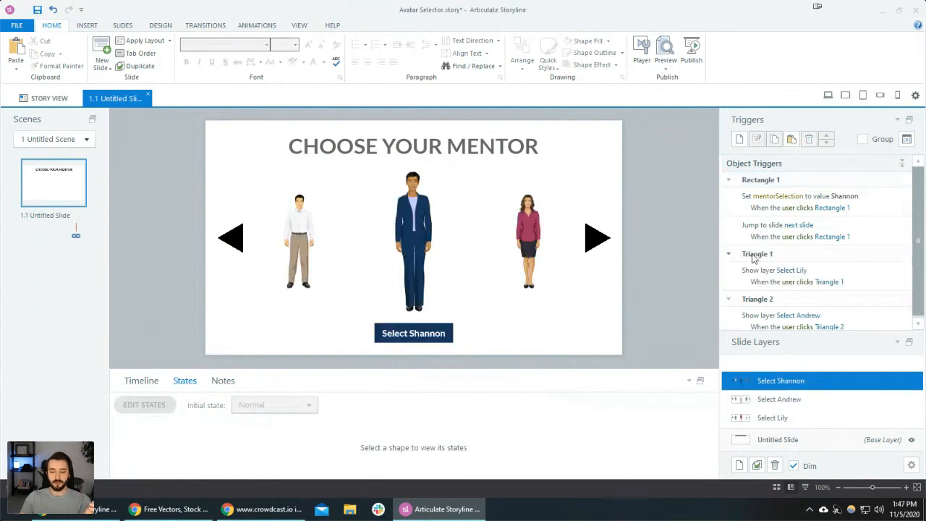
click(792, 140)
click(821, 199)
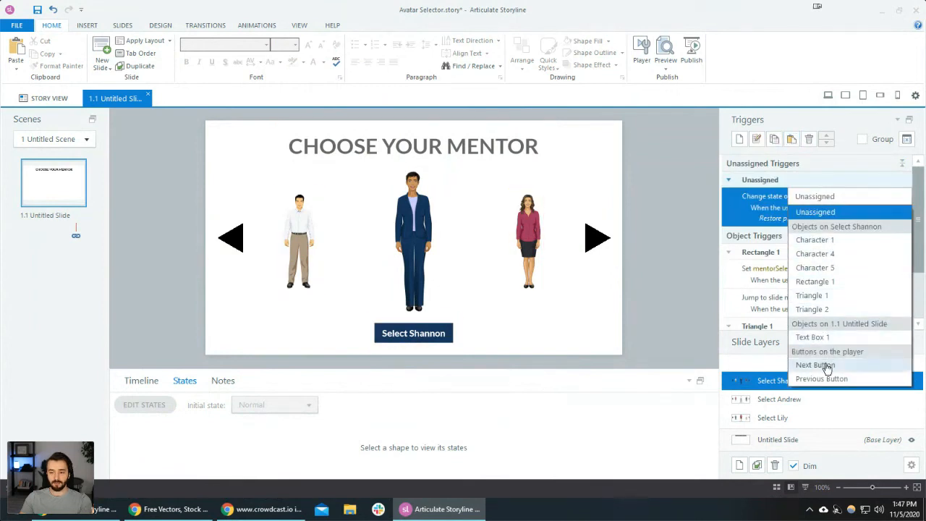
click(841, 283)
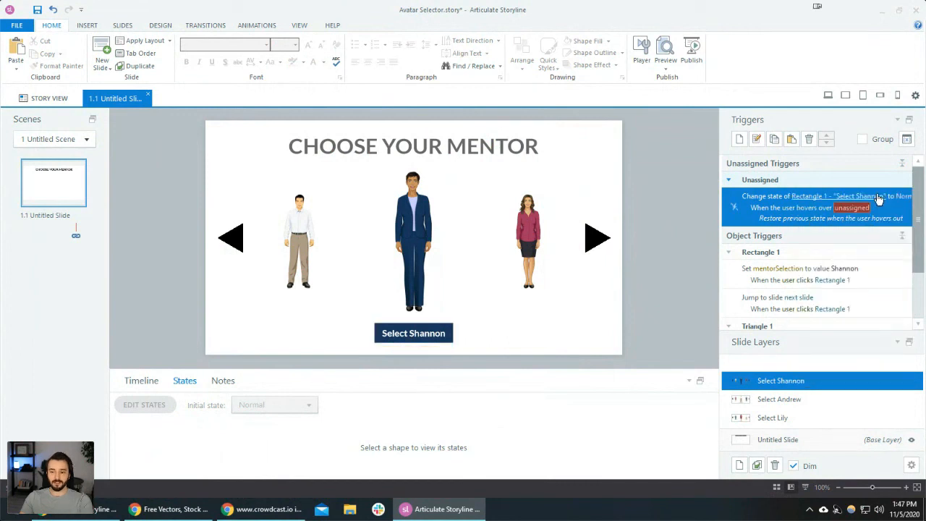
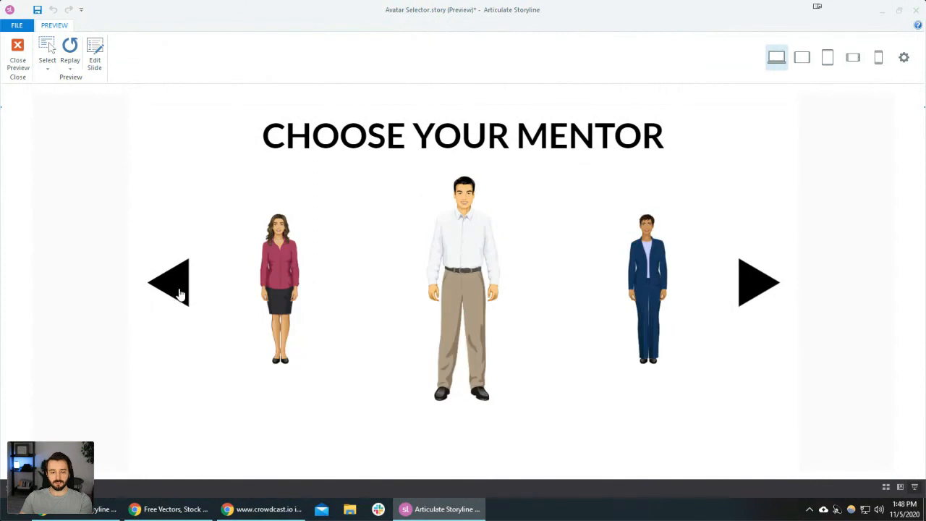
Test cycling through the mentors with the back and forward arrows in the preview, and close the preview.
click(180, 293)
click(180, 293)
click(179, 293)
click(180, 293)
click(180, 293)
click(175, 290)
click(747, 287)
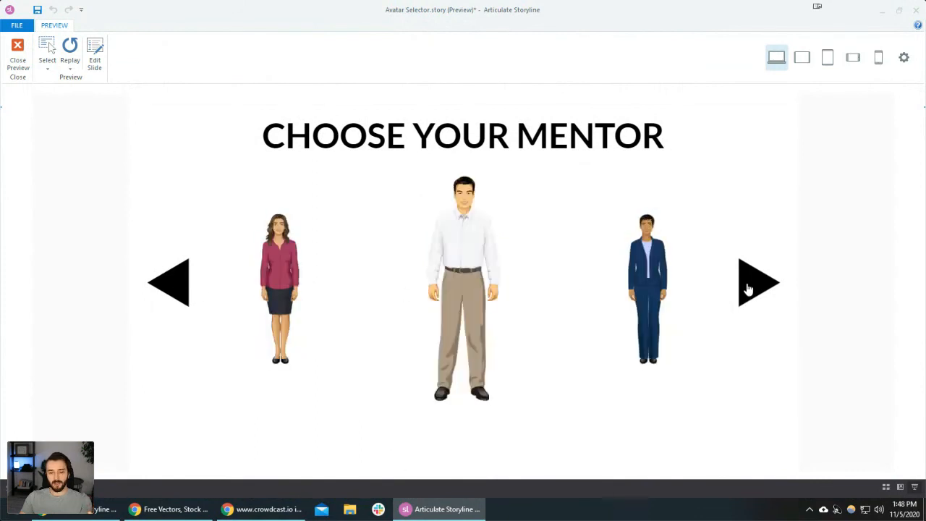
click(747, 287)
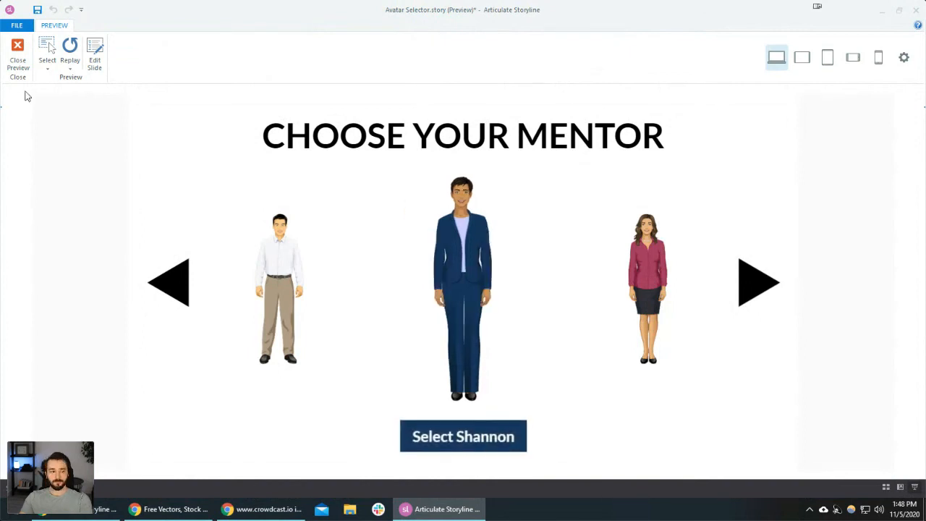
click(20, 57)
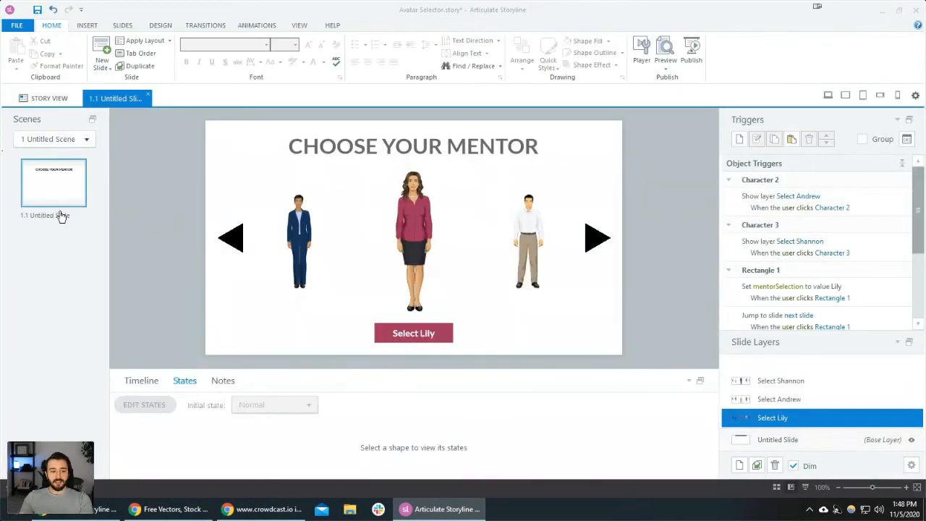
Rename the untitled slide as Choose Your Mentor.
double_click(59, 216)
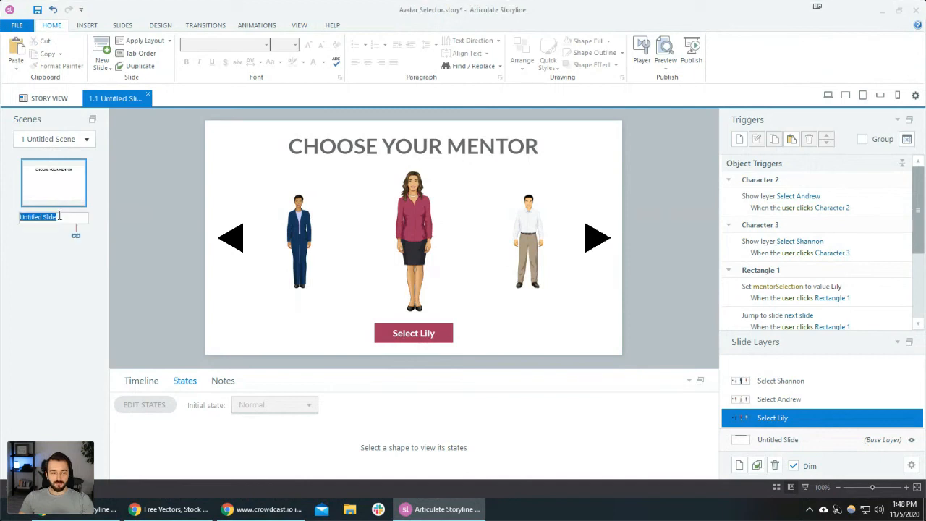
text(choose Your Mentor)
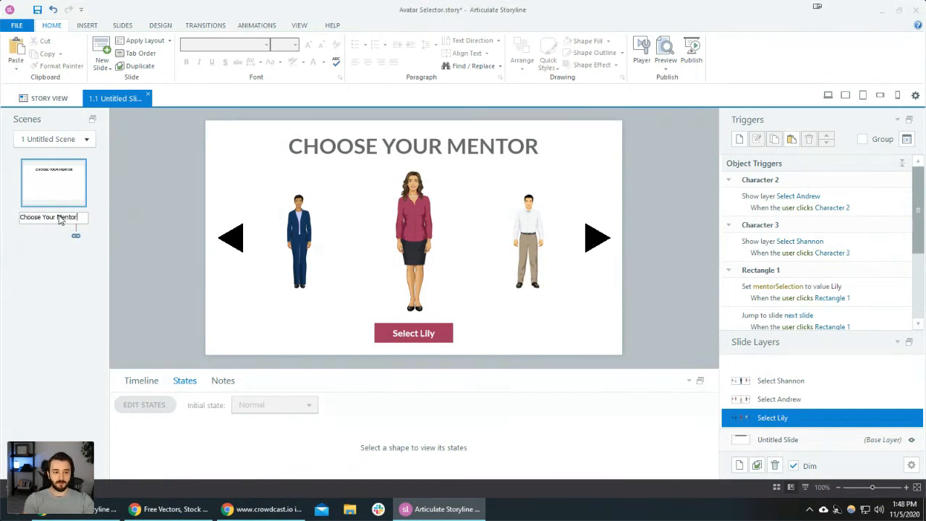
key(Return)
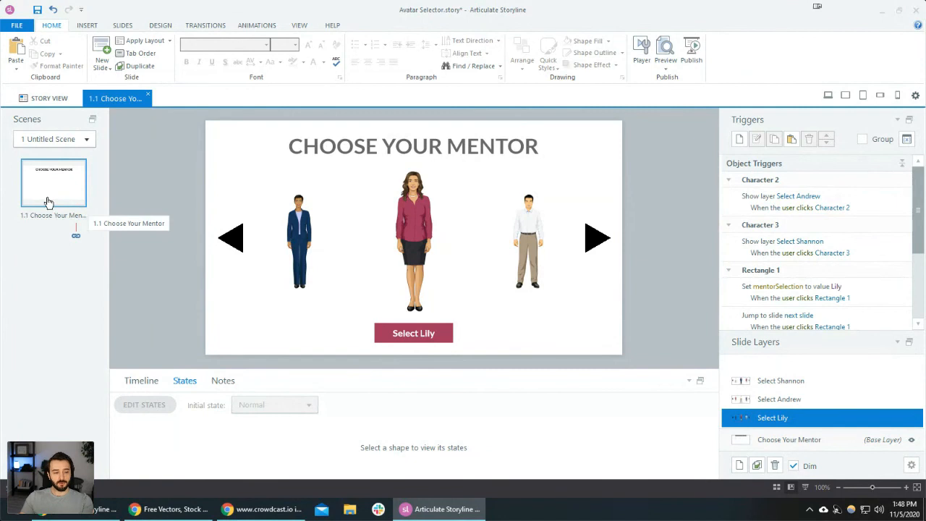
Add a new slide with the Blank basic layout after the Choose Your Mentor slide.
right_click(47, 202)
mouse_move(81, 207)
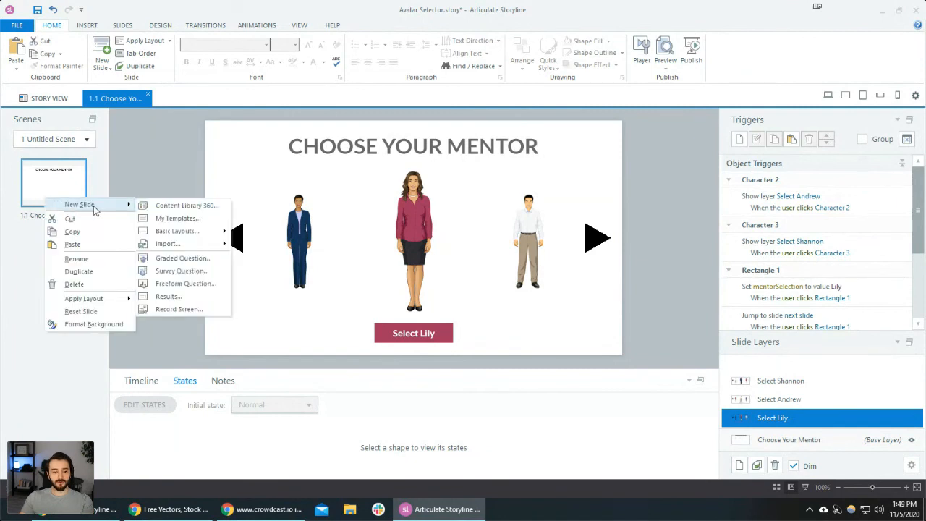
mouse_move(210, 231)
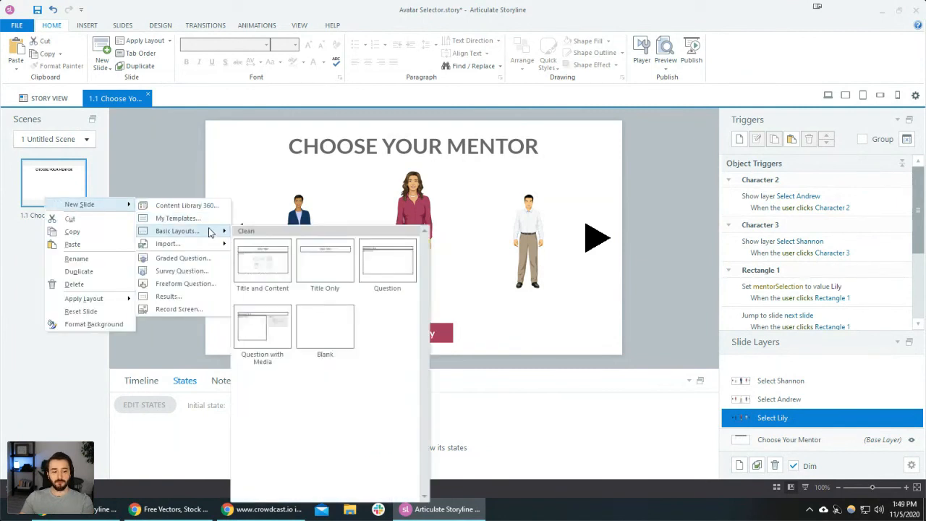
click(330, 333)
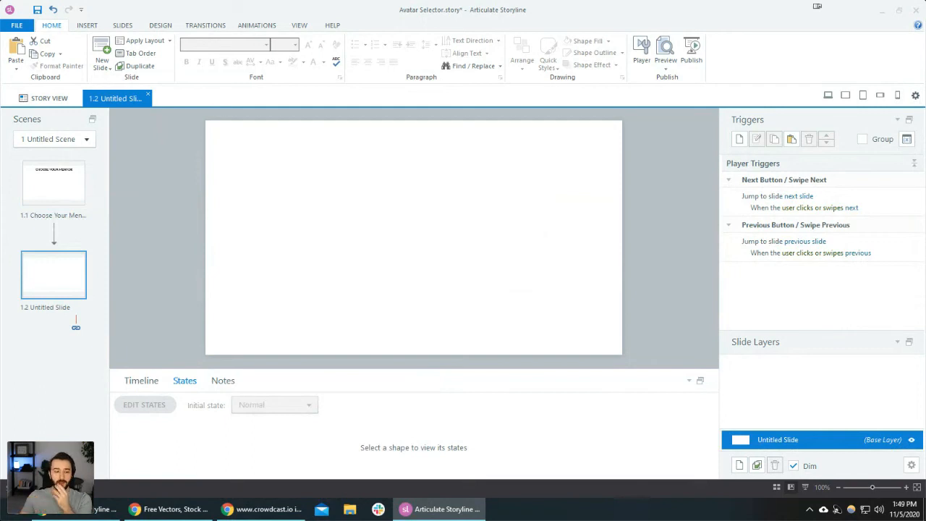
click(72, 190)
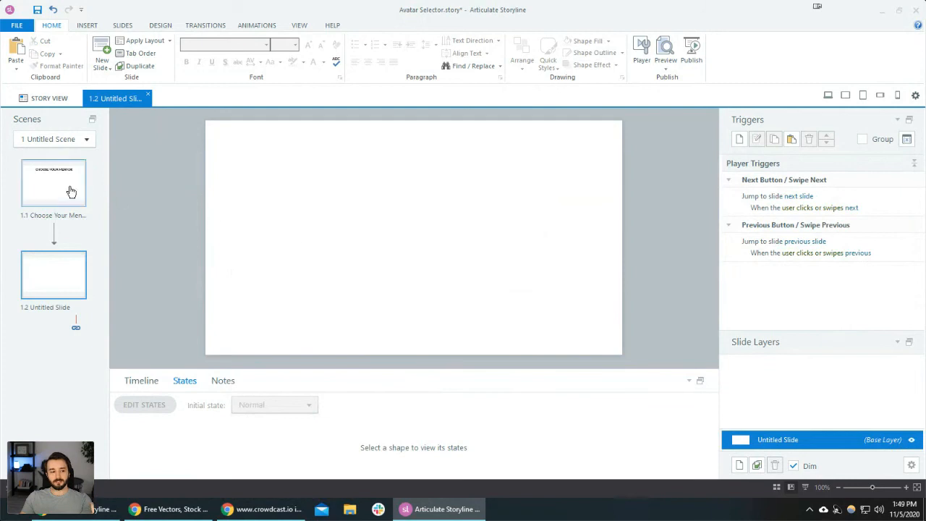
click(426, 220)
click(84, 276)
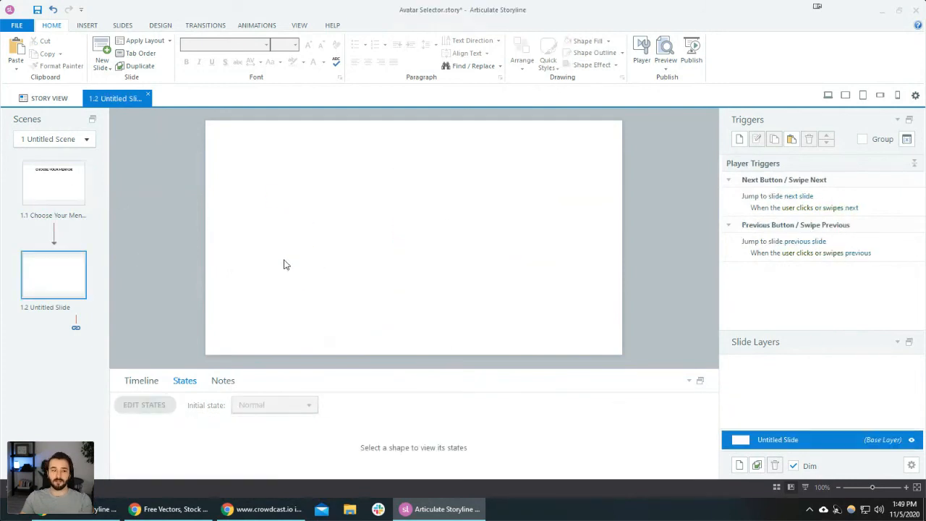
Examine the Normal and select_me states of the central Lily character on the Choose Your Mentor slide.
click(87, 25)
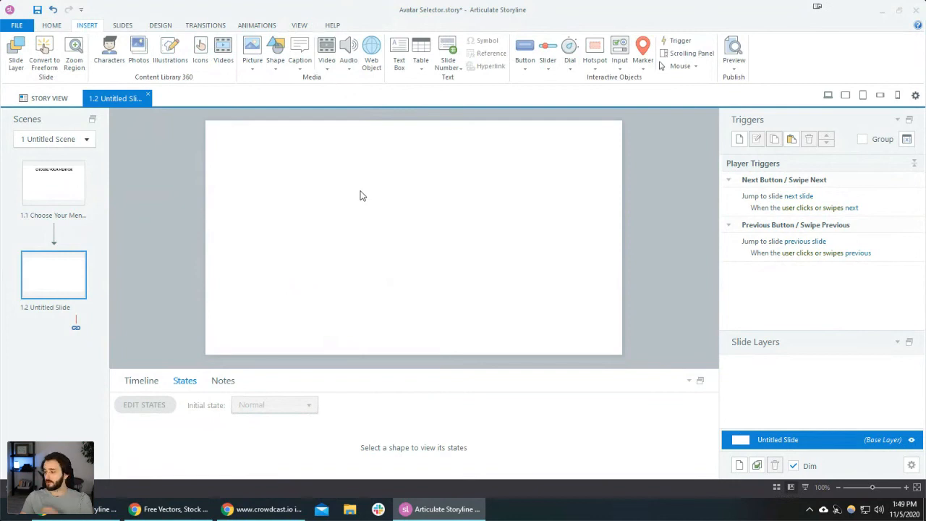
click(26, 199)
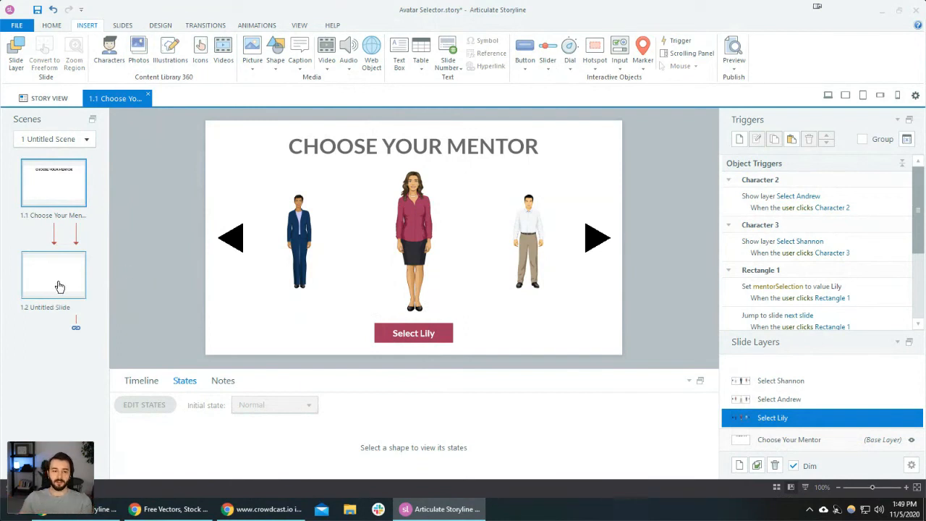
click(416, 224)
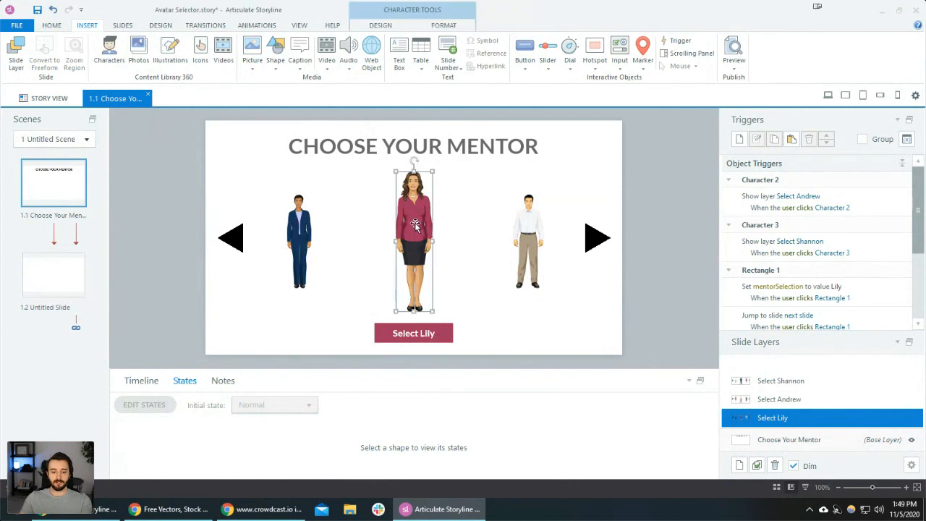
click(374, 24)
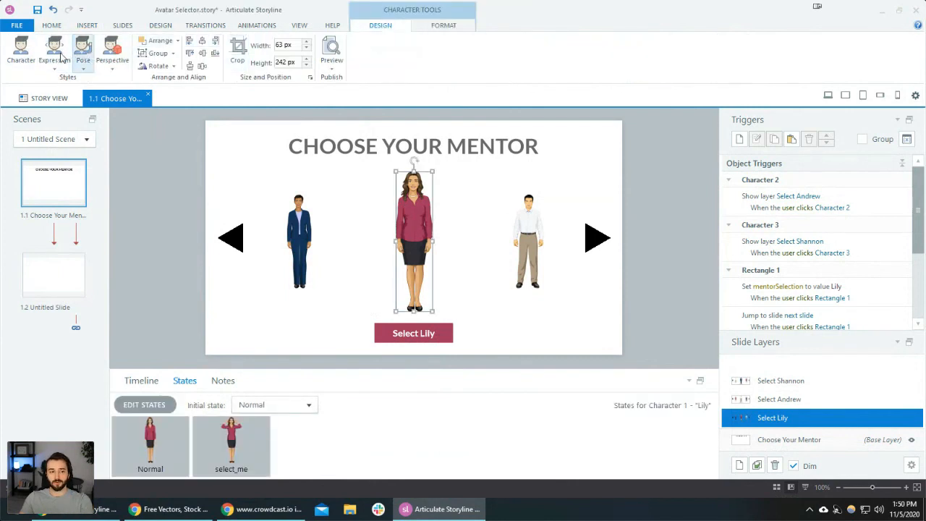
click(230, 453)
click(163, 458)
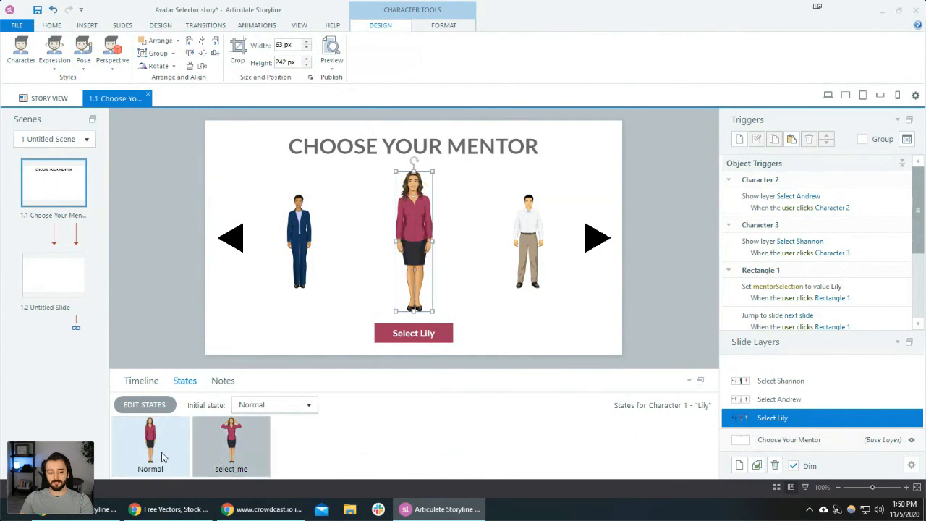
click(207, 455)
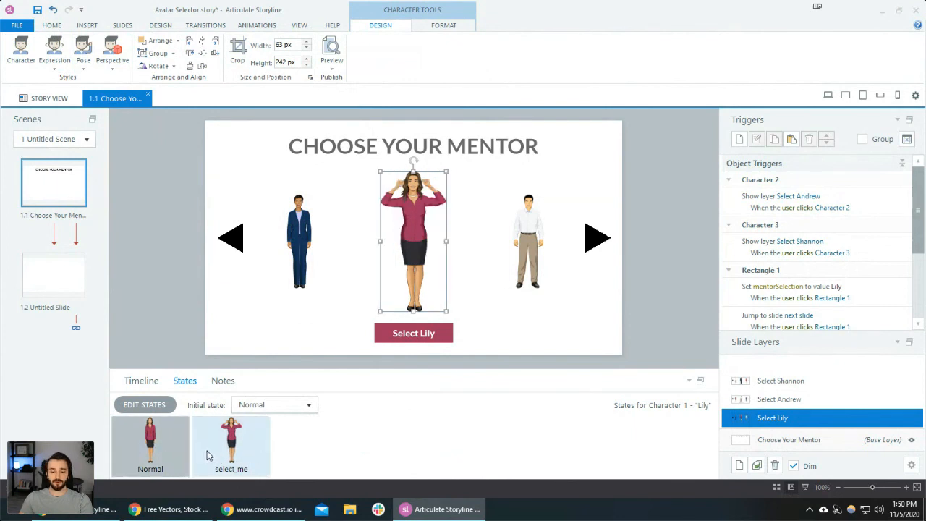
click(185, 456)
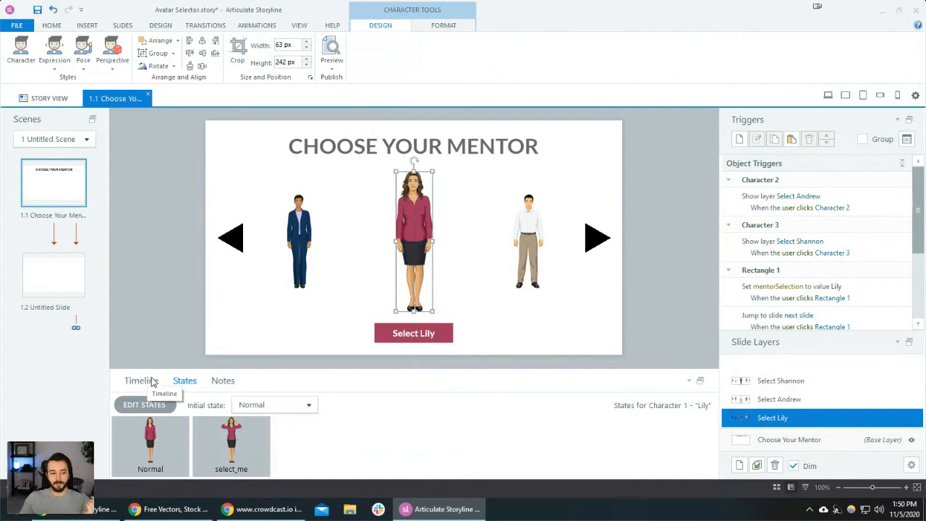
click(251, 434)
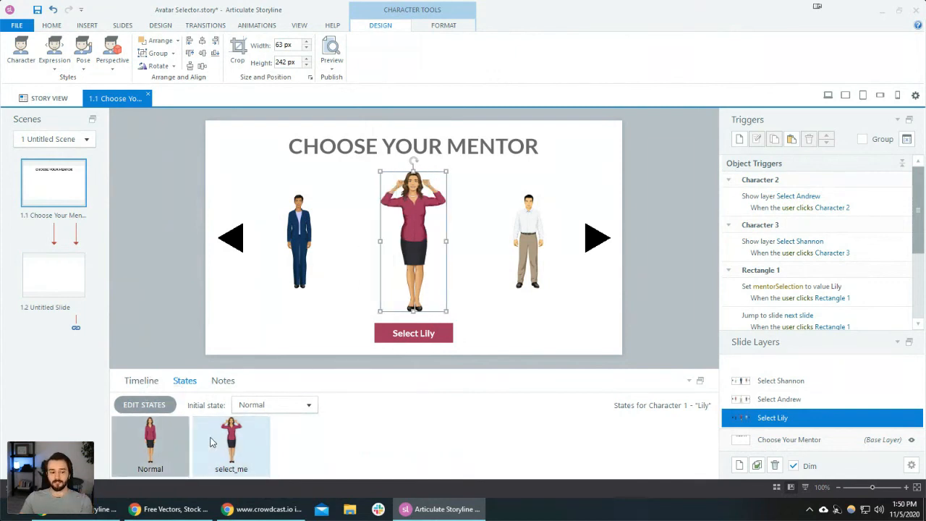
click(143, 380)
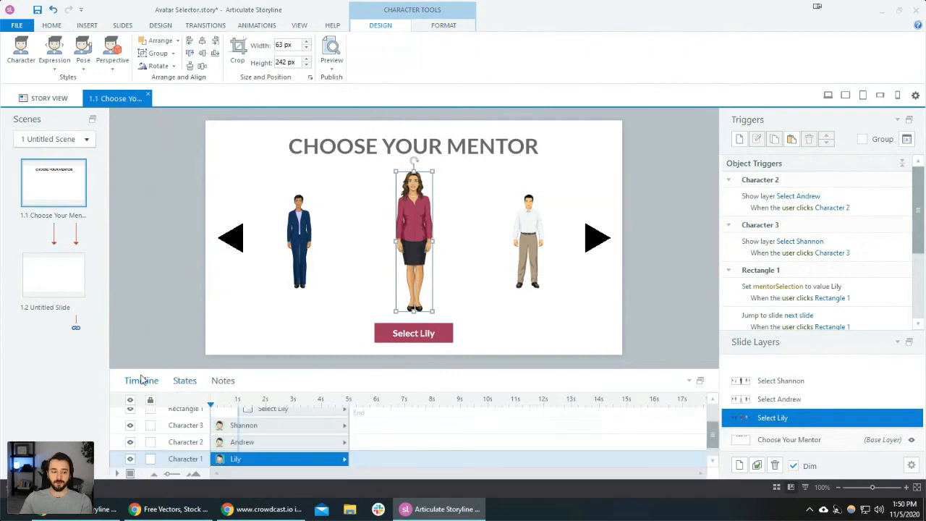
Rename the second, untitled slide as Introduction.
click(72, 290)
click(58, 310)
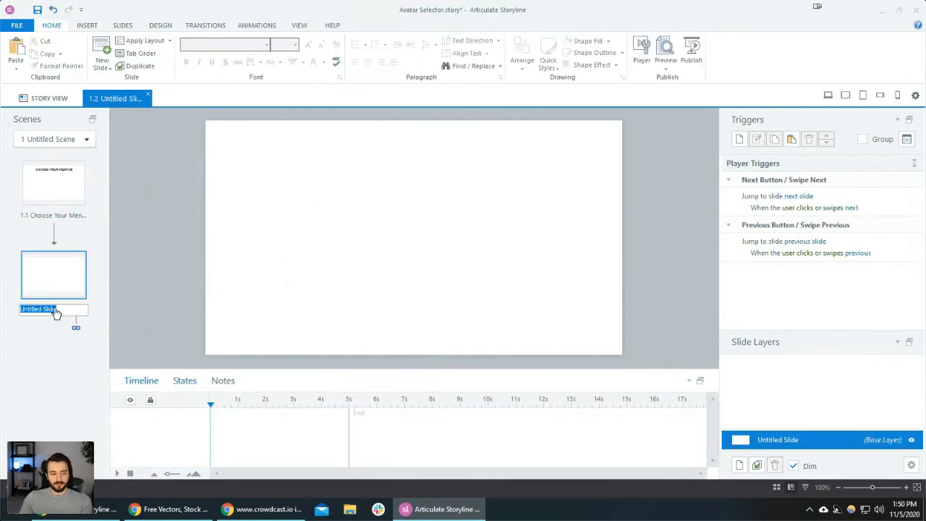
key(BackSpace)
text(Introducti)
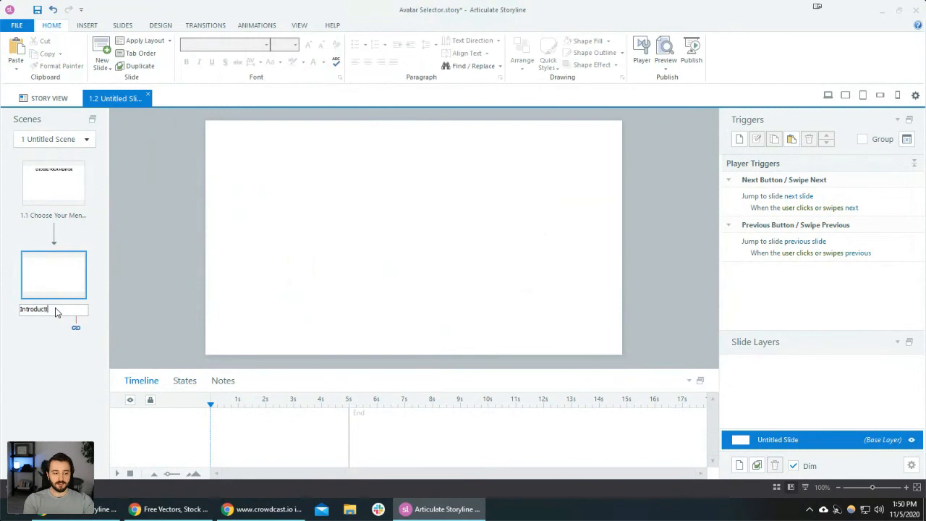
text(on)
key(Return)
Insert the Illustrated - Modern character Lily, facing front, on the Introduction slide.
click(84, 177)
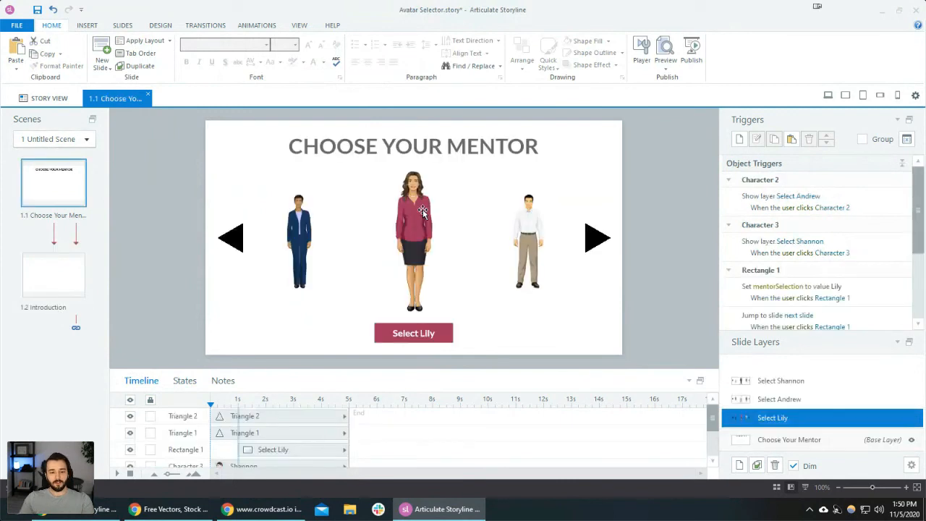
click(424, 211)
click(72, 271)
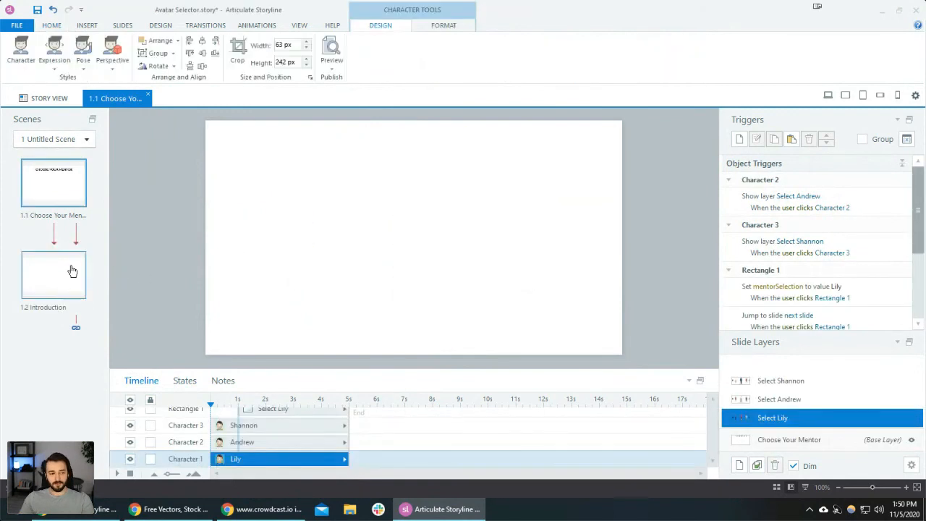
click(86, 24)
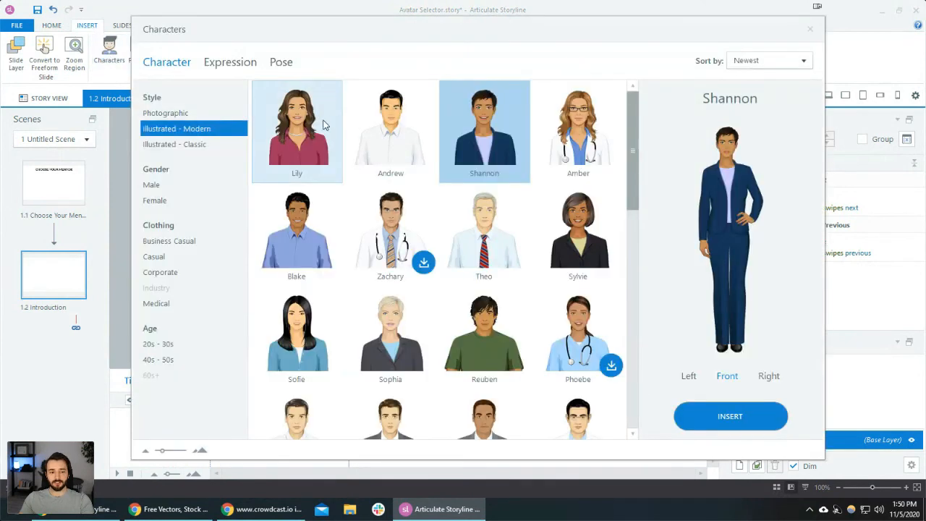
double_click(323, 129)
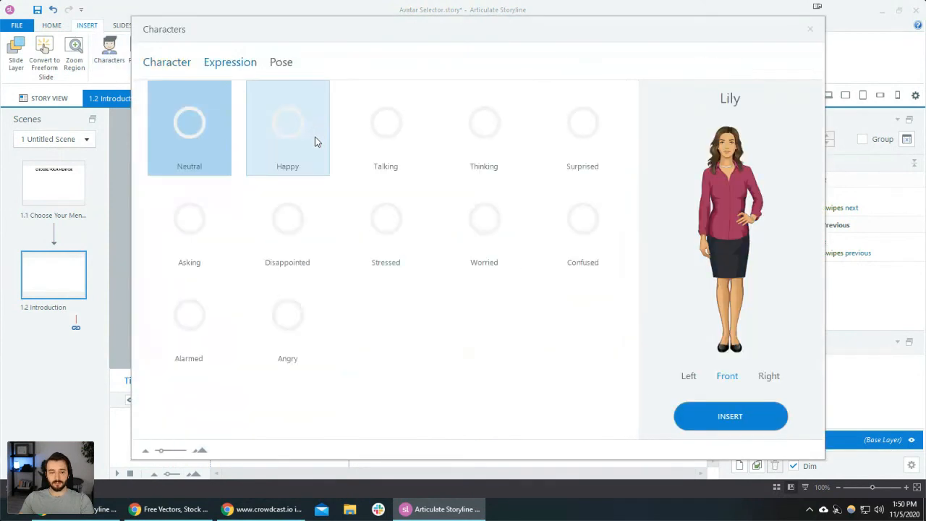
click(166, 62)
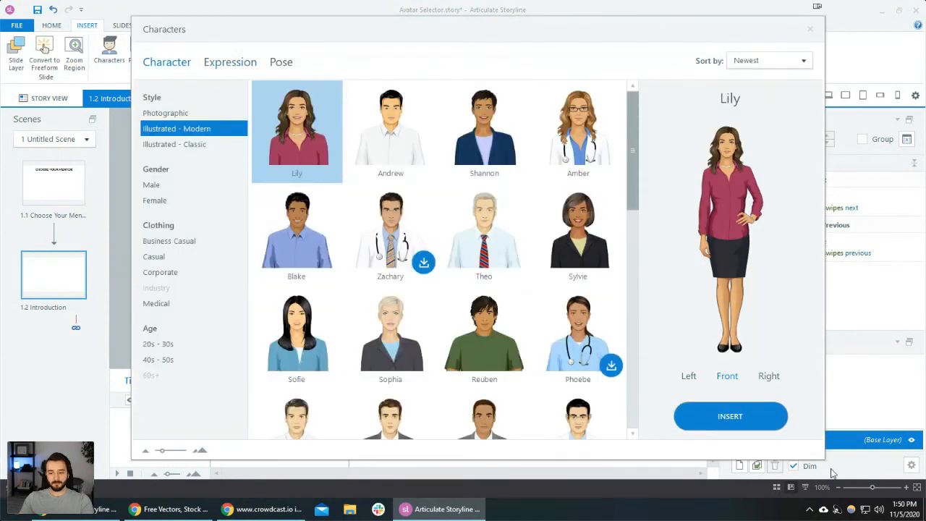
click(761, 423)
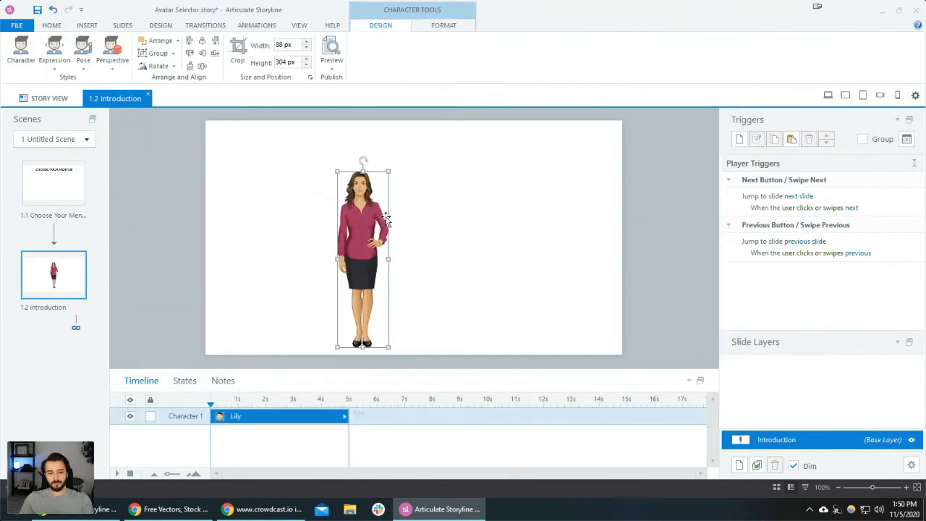
Enlarge Lily to about 248 by 856 px and place her on the slide's left side with her legs running off the lower edge.
drag(389, 172, 424, 115)
drag(384, 242, 282, 361)
scroll(369, 254, down, 1)
drag(313, 195, 313, 213)
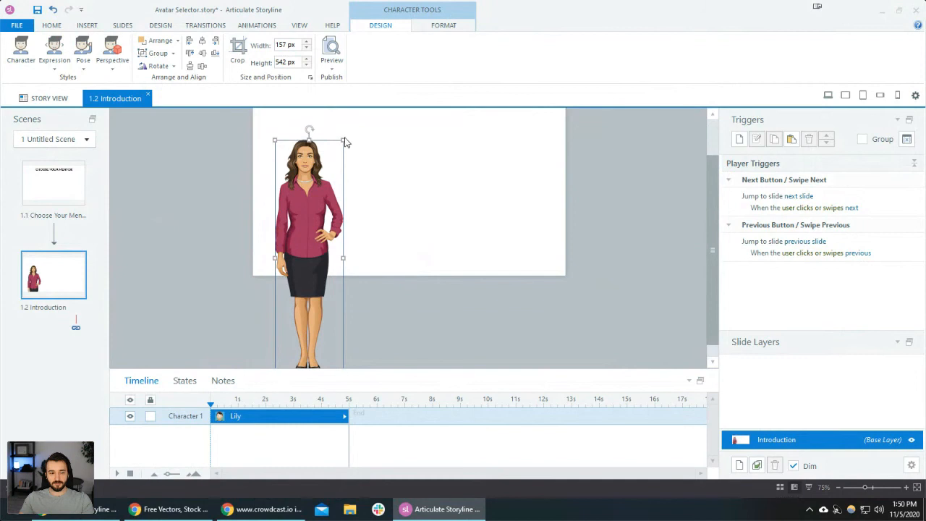
drag(344, 143, 445, 77)
drag(345, 193, 336, 249)
scroll(336, 249, up, 1)
scroll(336, 249, down, 2)
click(453, 258)
scroll(453, 259, up, 3)
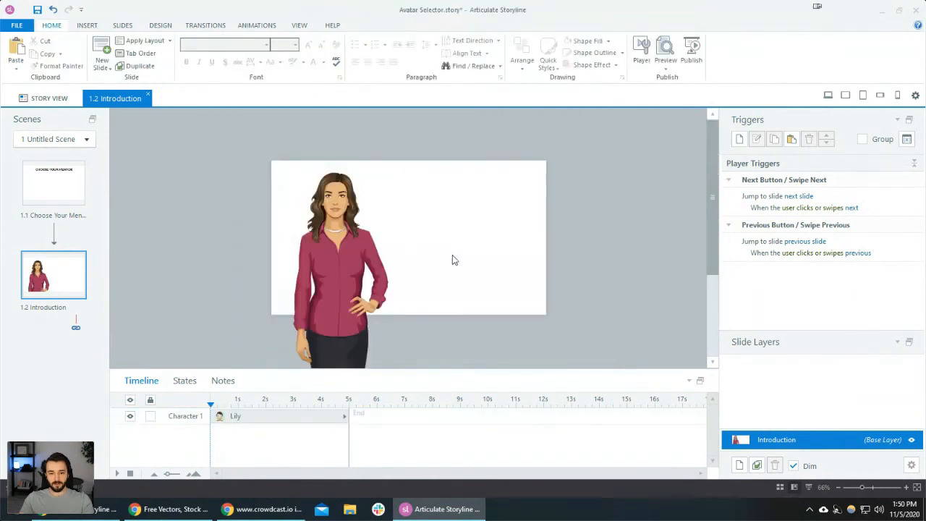
click(364, 258)
drag(390, 166, 403, 170)
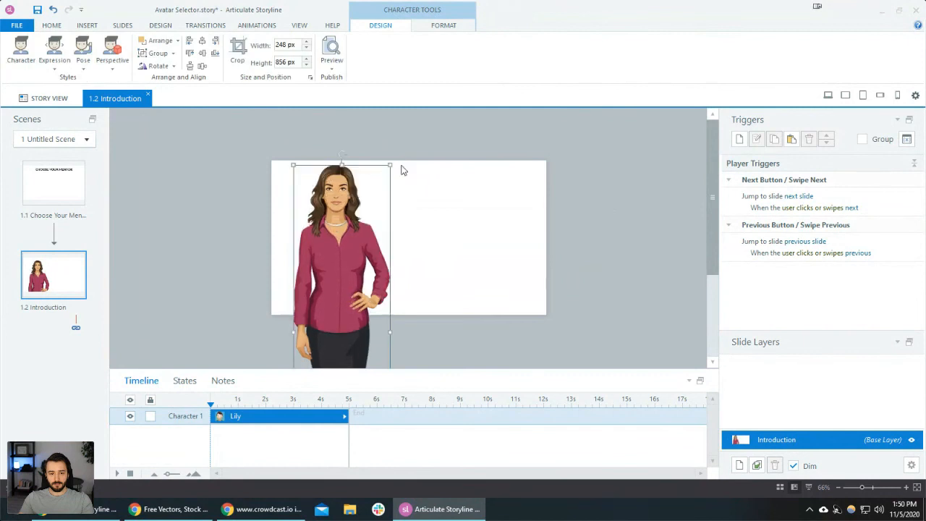
click(395, 245)
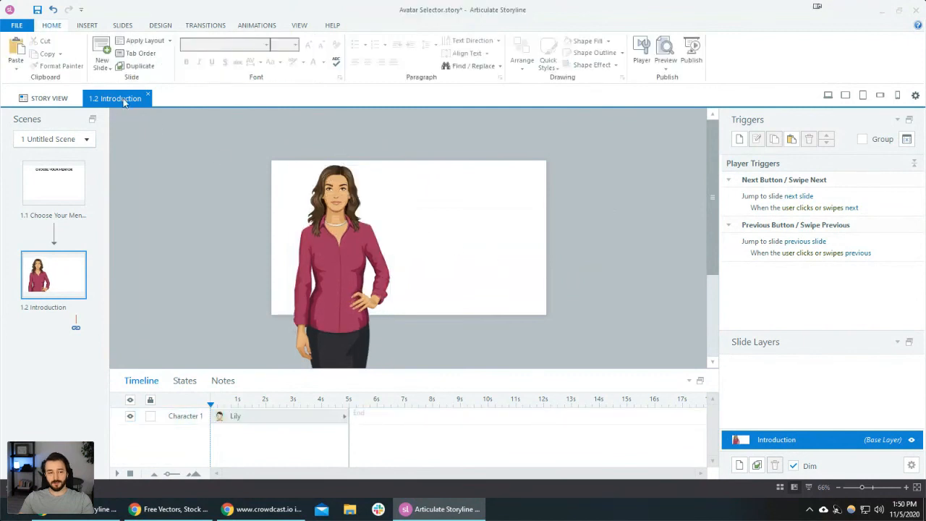
Draw a rectangular callout about 318 by 138 px beside Lily's head and aim its pointer at her face.
click(86, 25)
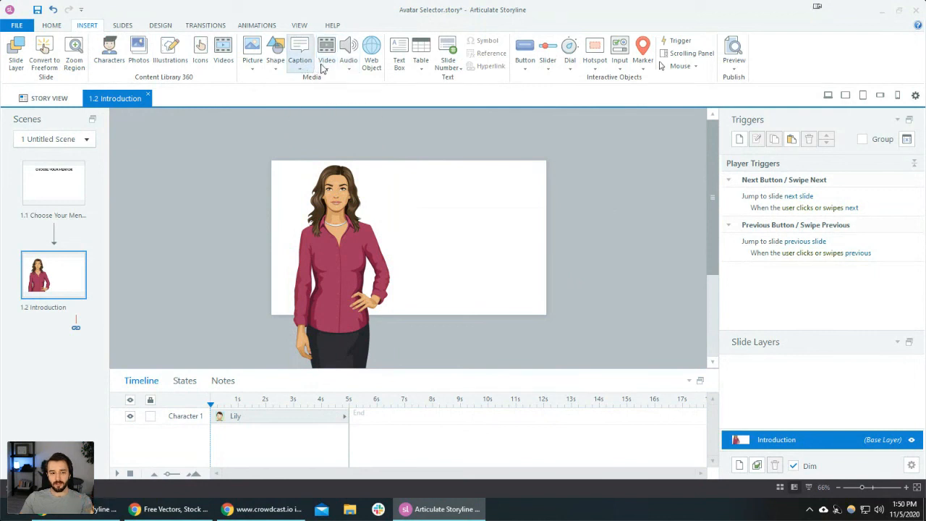
click(275, 69)
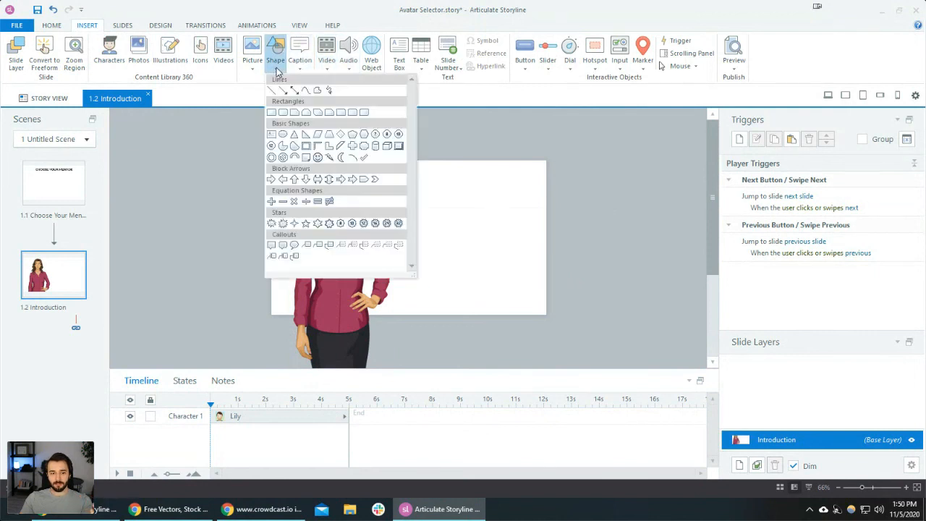
click(271, 250)
mouse_move(403, 183)
mouse_down()
mouse_move(457, 224)
mouse_move(525, 243)
mouse_up()
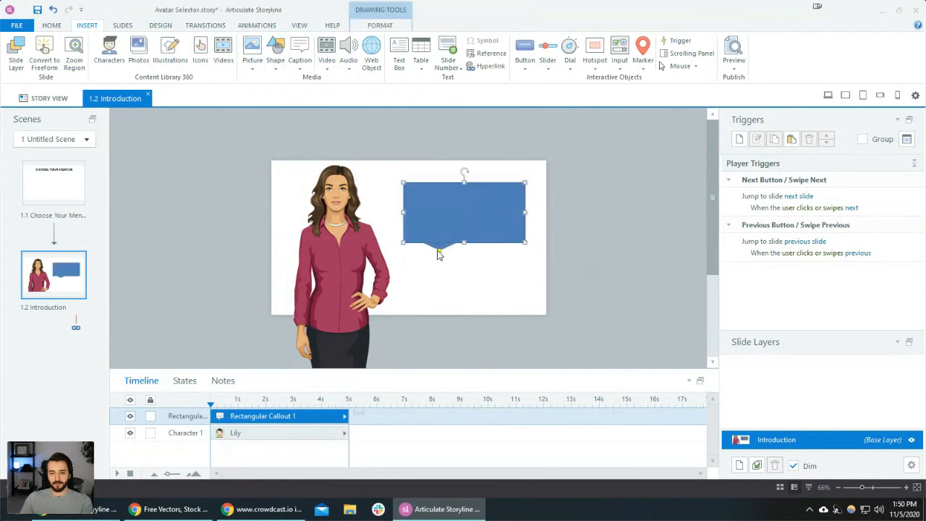
drag(440, 252, 371, 202)
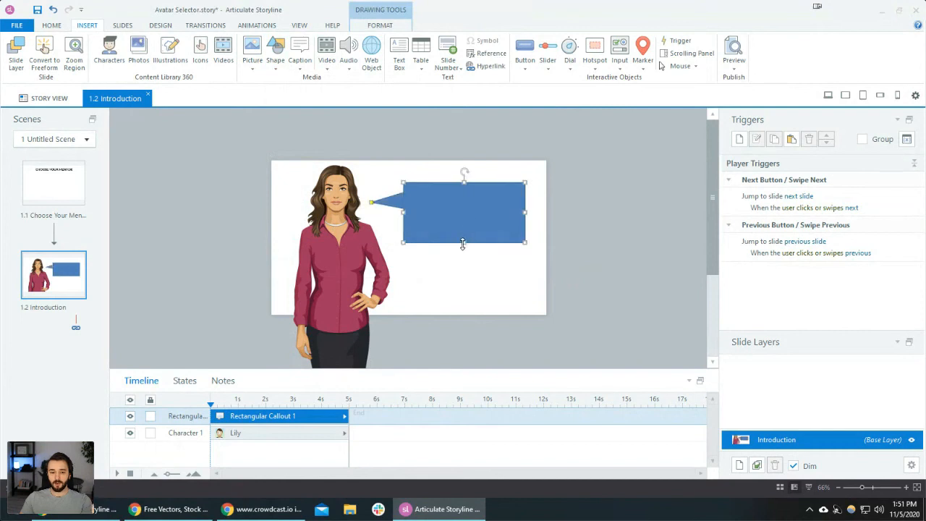
drag(466, 244, 463, 235)
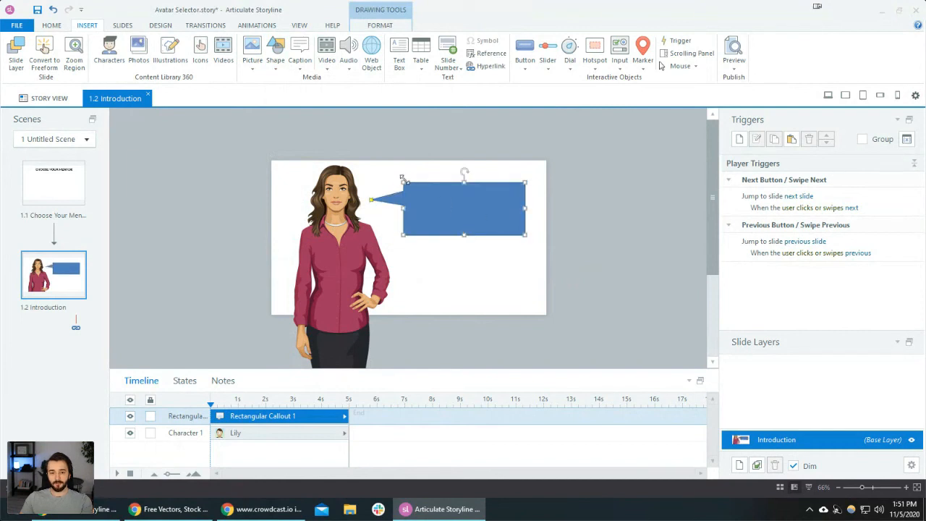
click(606, 207)
Color the callout's outline and fill with the magenta sampled from Lily's shirt using the Eyedropper.
click(498, 208)
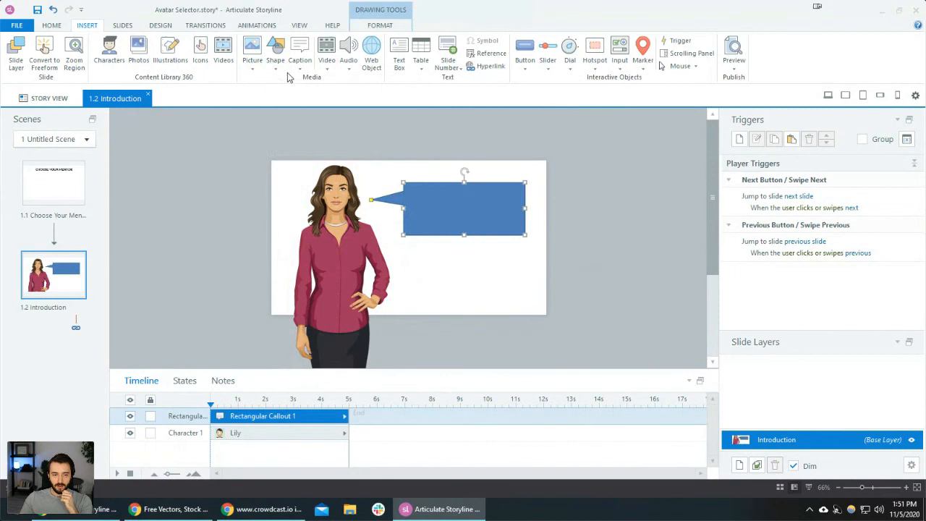
click(380, 25)
click(524, 53)
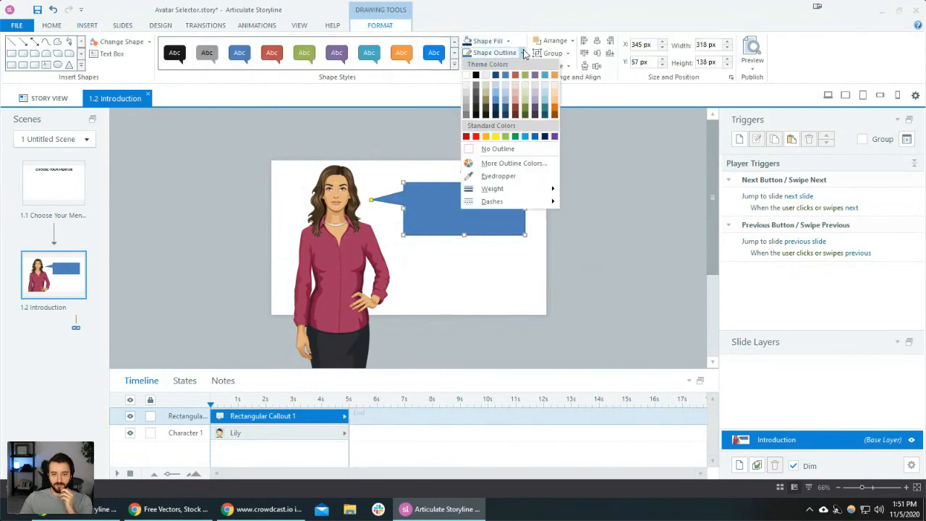
click(499, 176)
click(355, 252)
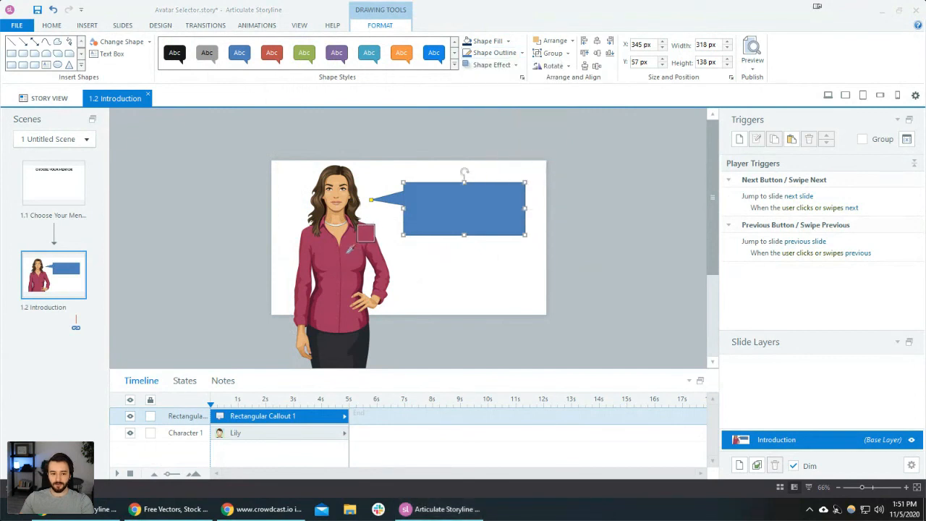
click(498, 42)
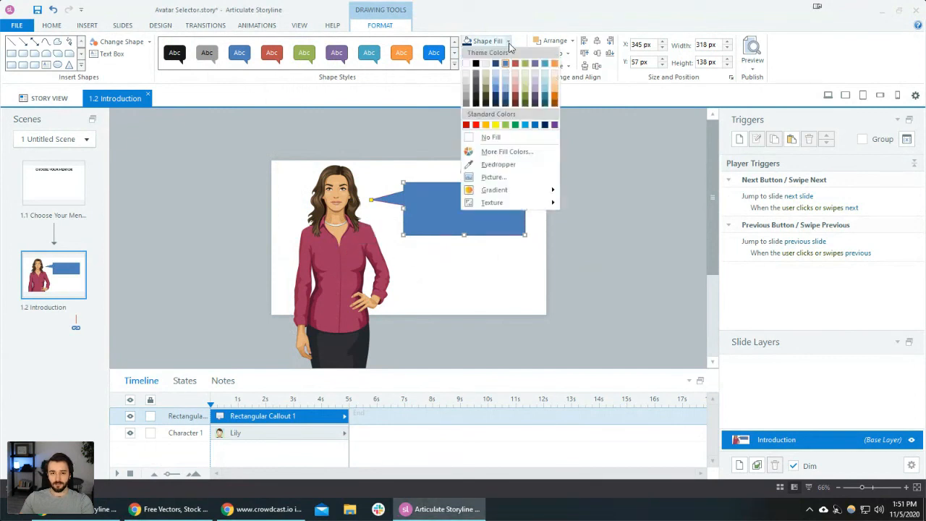
click(492, 164)
click(354, 245)
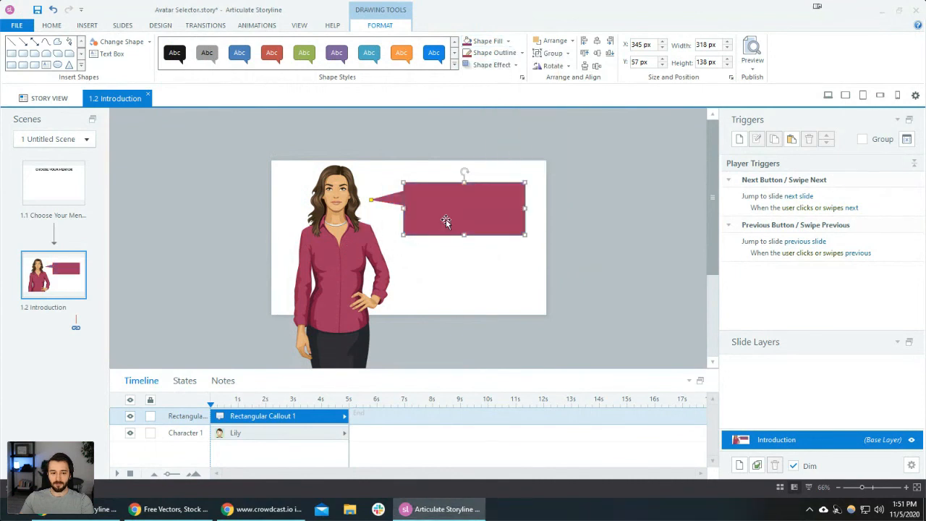
click(571, 215)
Nudge the callout's pointer tip slightly lower and move the callout up to about Y 50 px.
scroll(479, 222, up, 1)
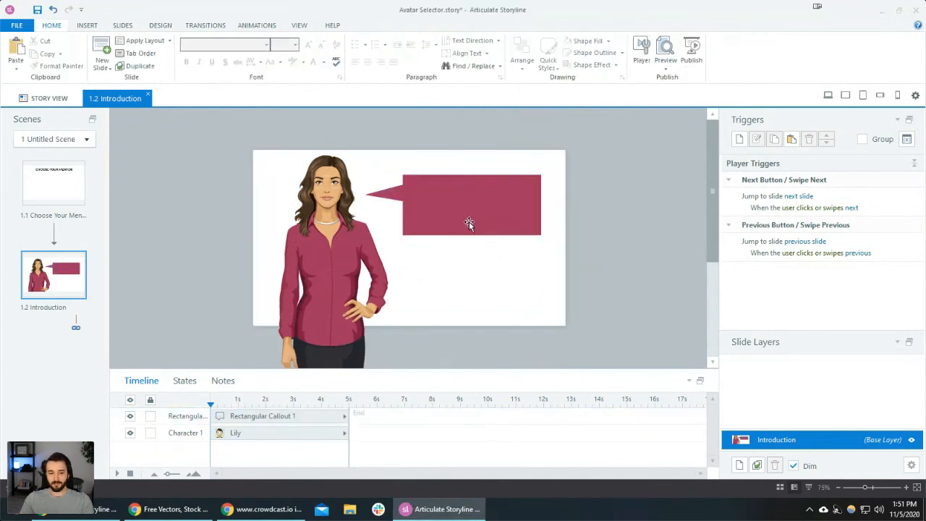
click(455, 215)
drag(367, 204, 365, 201)
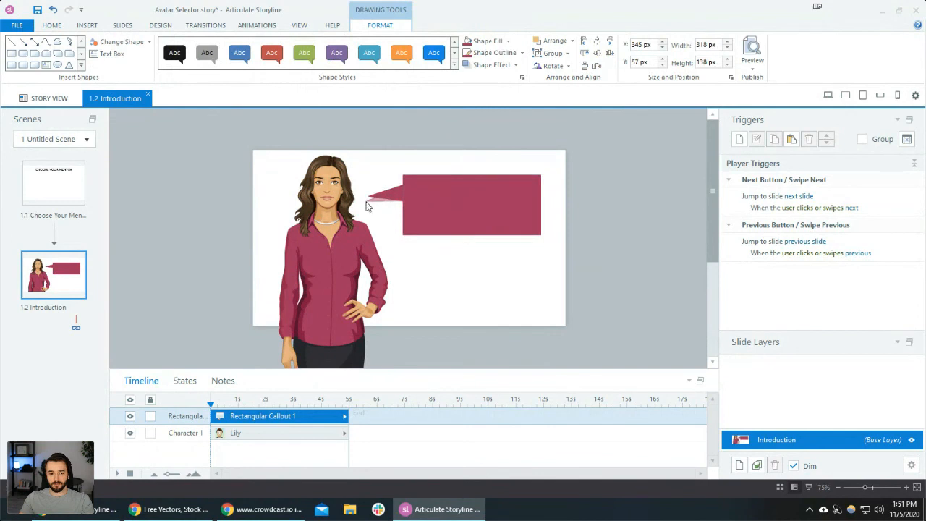
drag(481, 202, 480, 199)
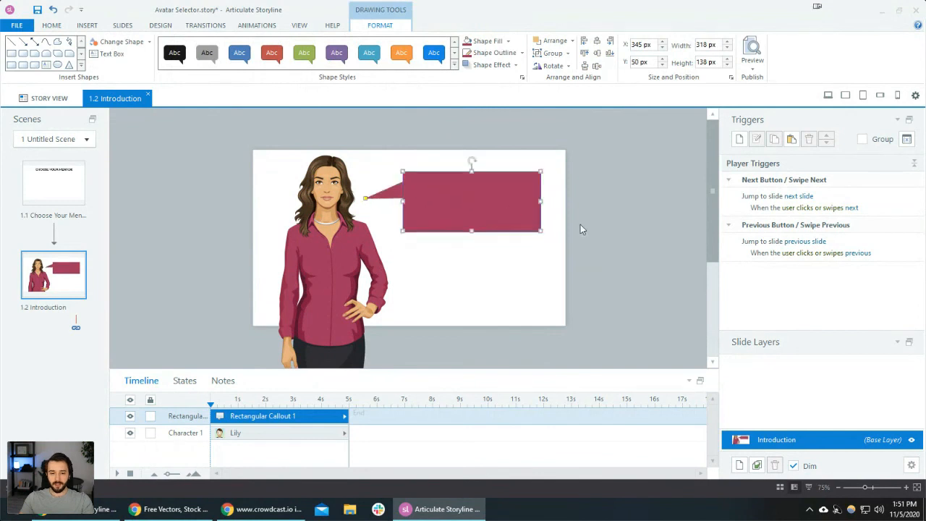
click(580, 224)
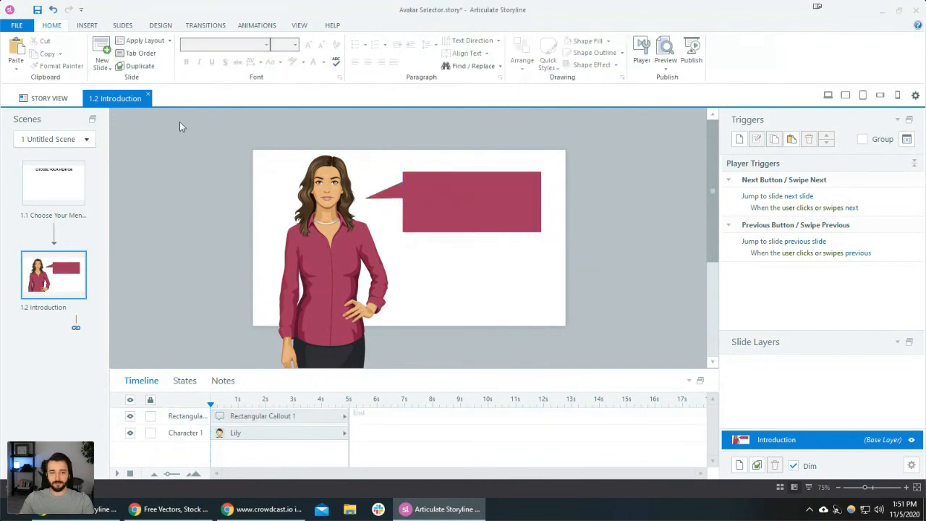
Write "Hi, my name is %mentorSelection%!" in the callout and check the variable's name in the project variables list.
click(93, 28)
click(467, 202)
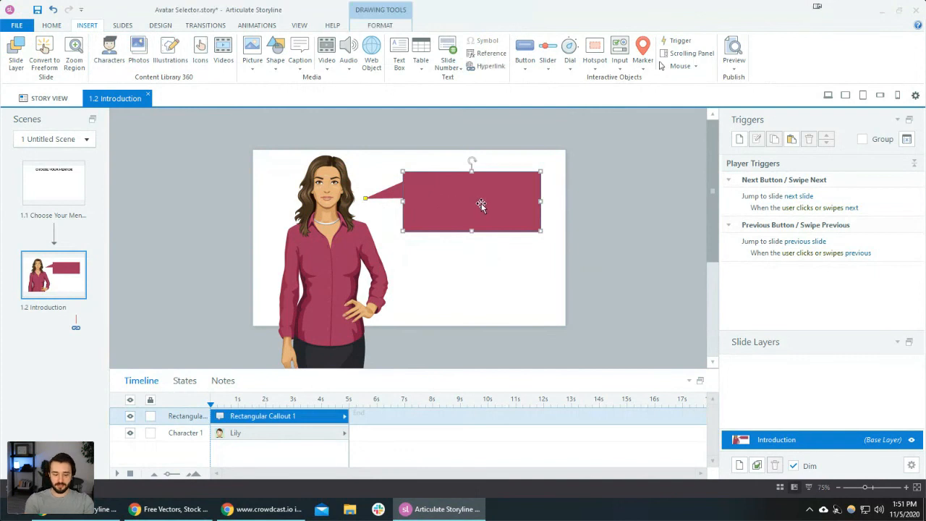
text(Hi,)
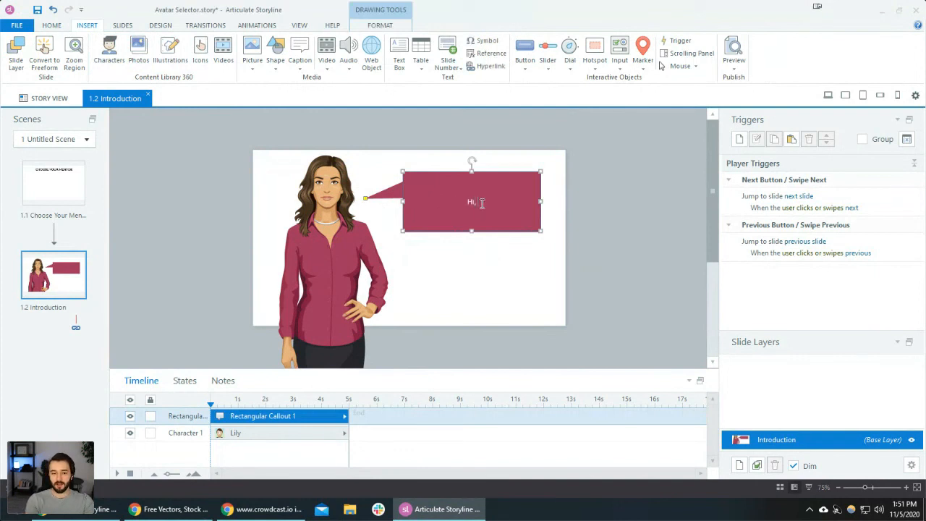
text( my name is)
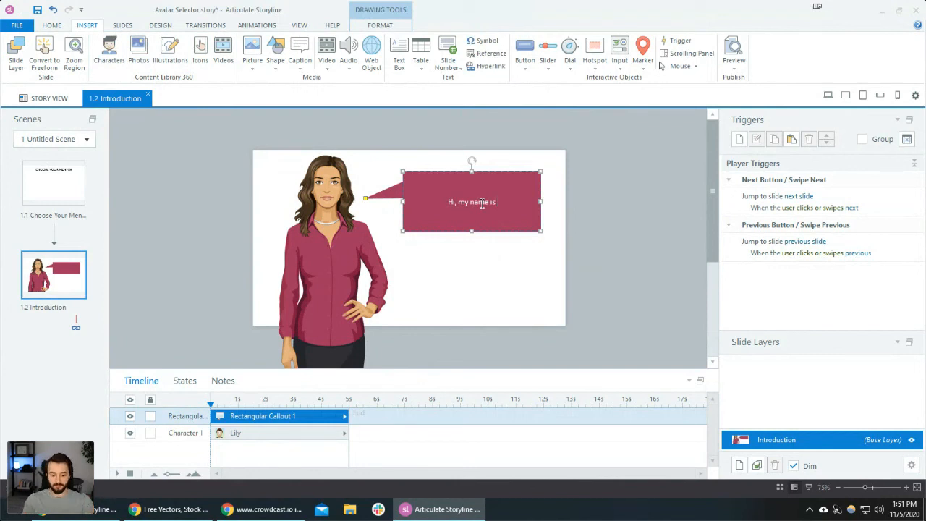
text(%mentor)
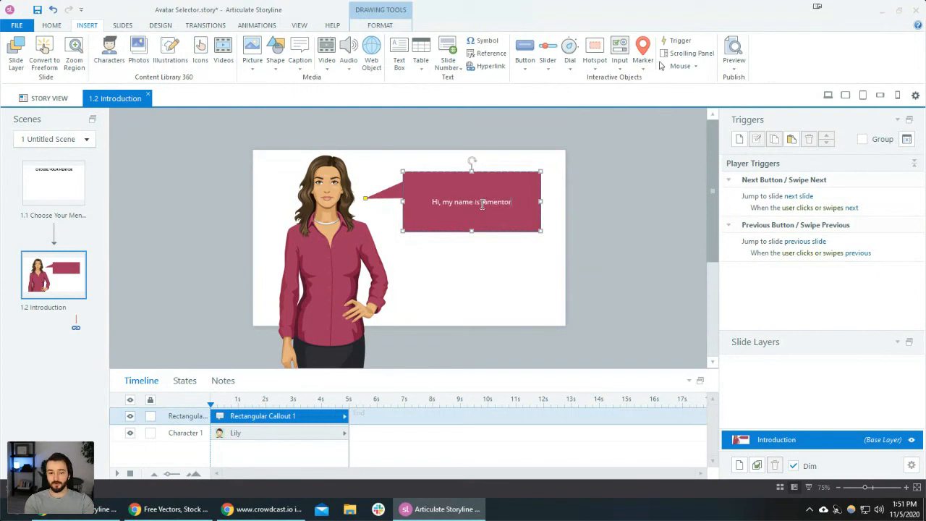
text(Selection%!)
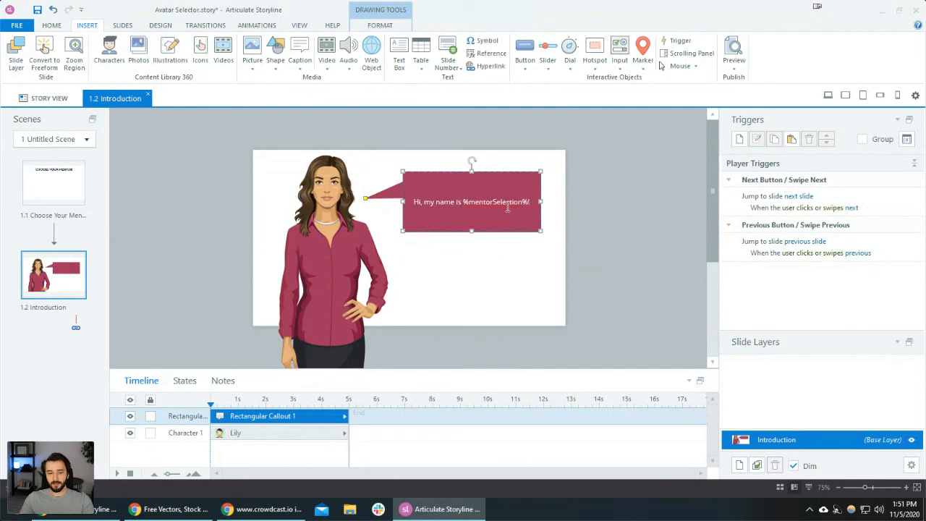
click(907, 138)
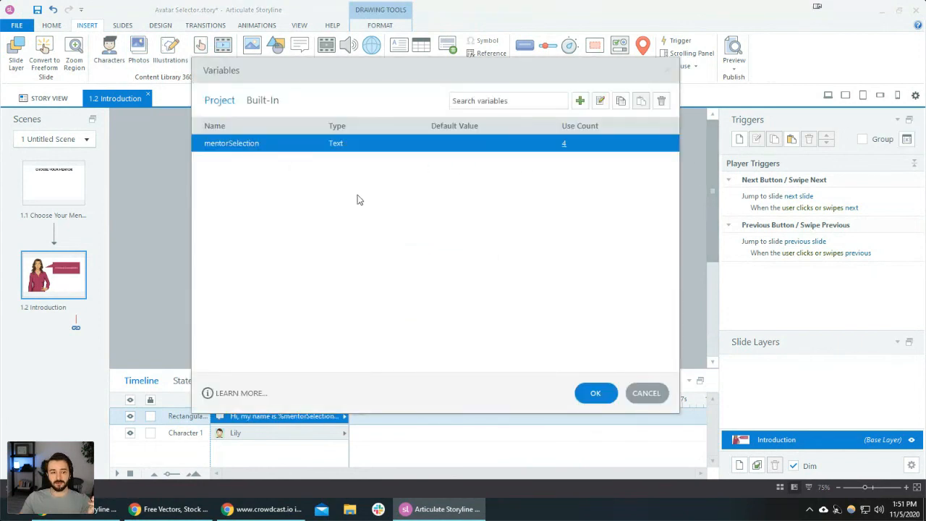
click(646, 393)
Make the whole callout text bold and set its font size to 14.
click(530, 207)
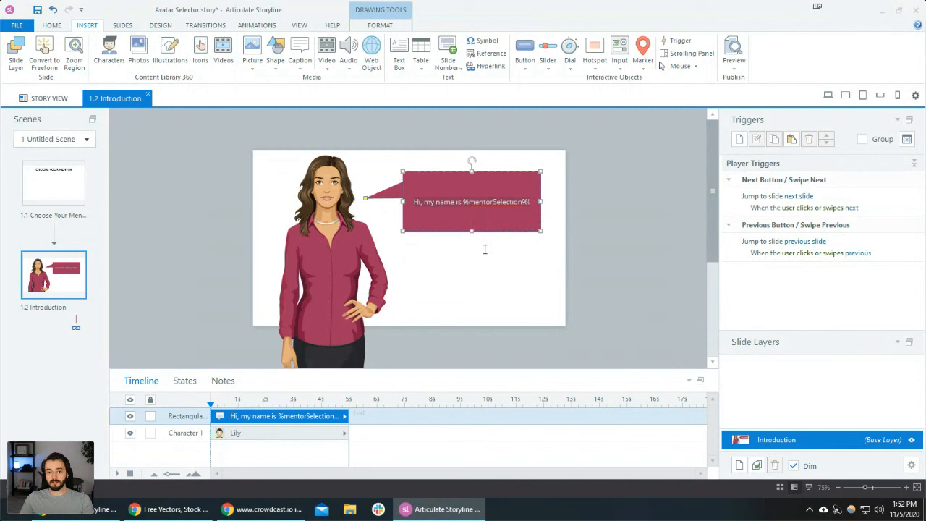
key(ctrl+b)
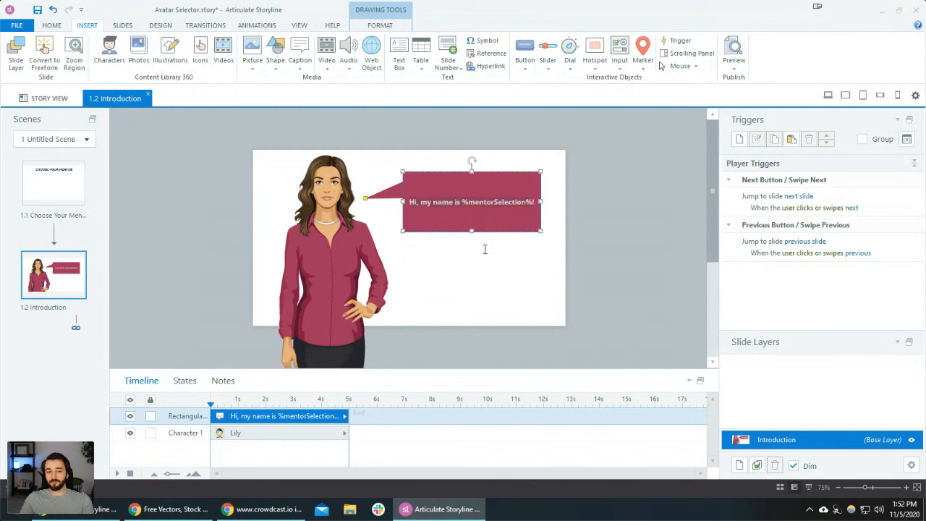
click(51, 24)
click(287, 45)
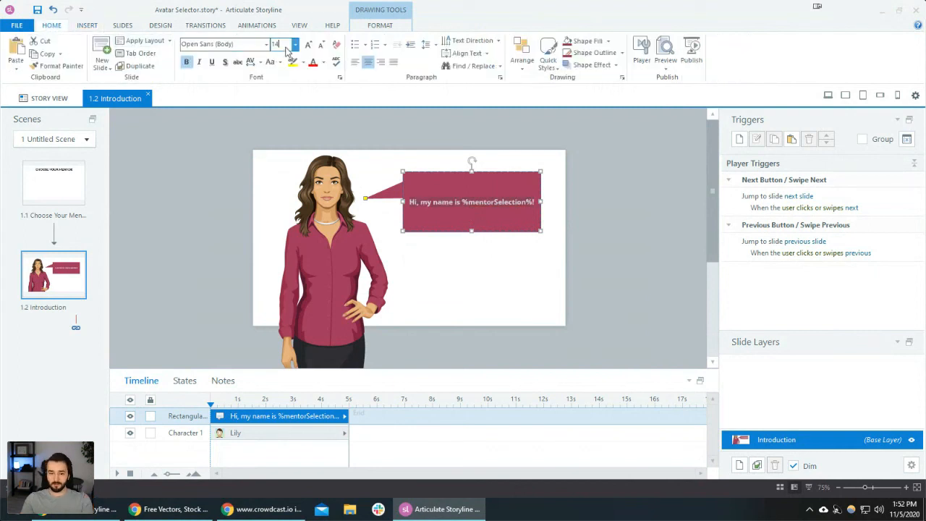
text(14)
key(Return)
click(588, 207)
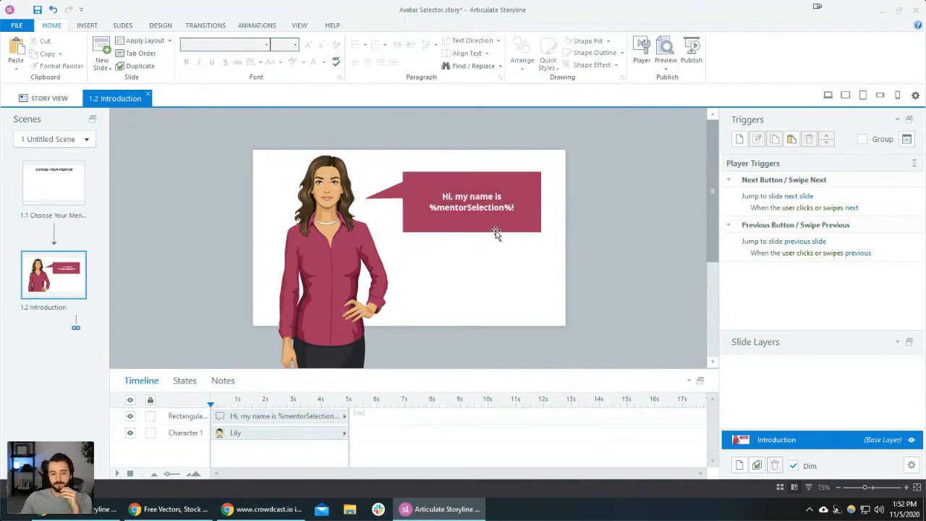
Give Lily on the Introduction slide a happy expression and the Hands on hips pose.
click(330, 269)
click(382, 29)
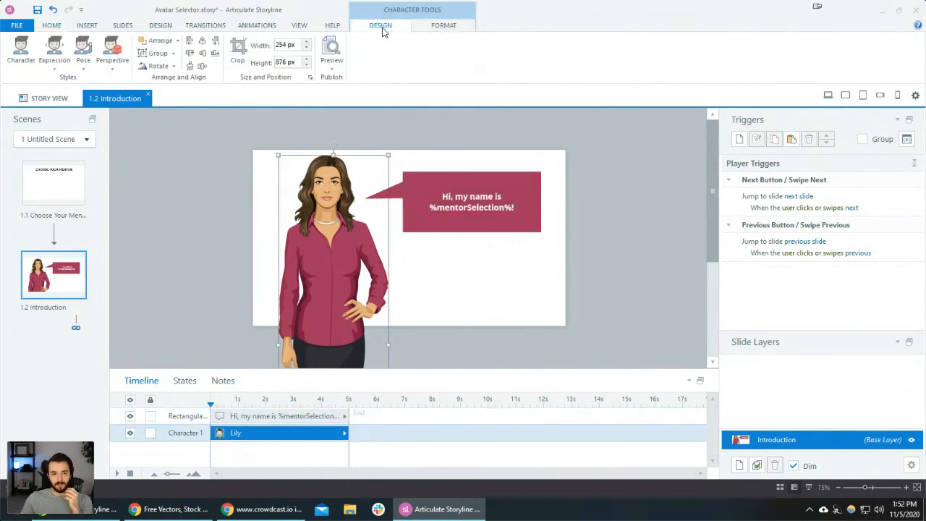
click(54, 51)
click(221, 157)
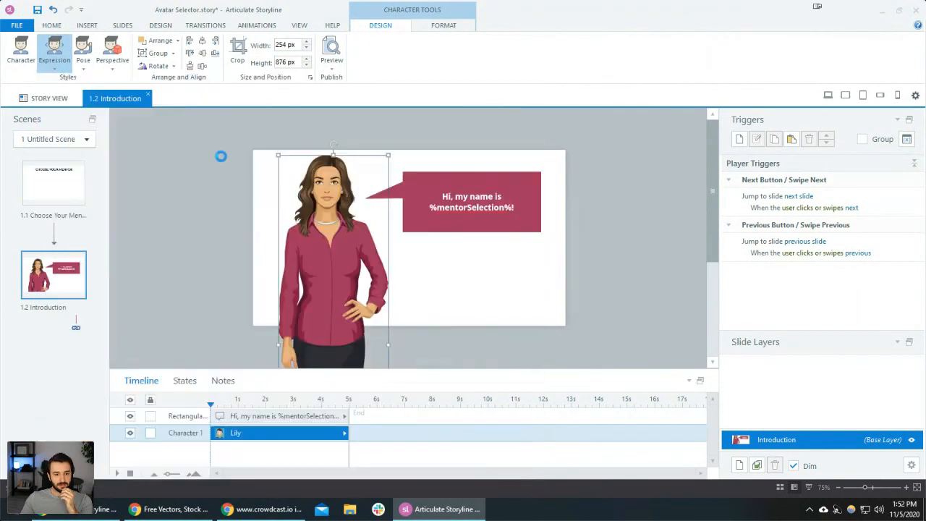
click(85, 53)
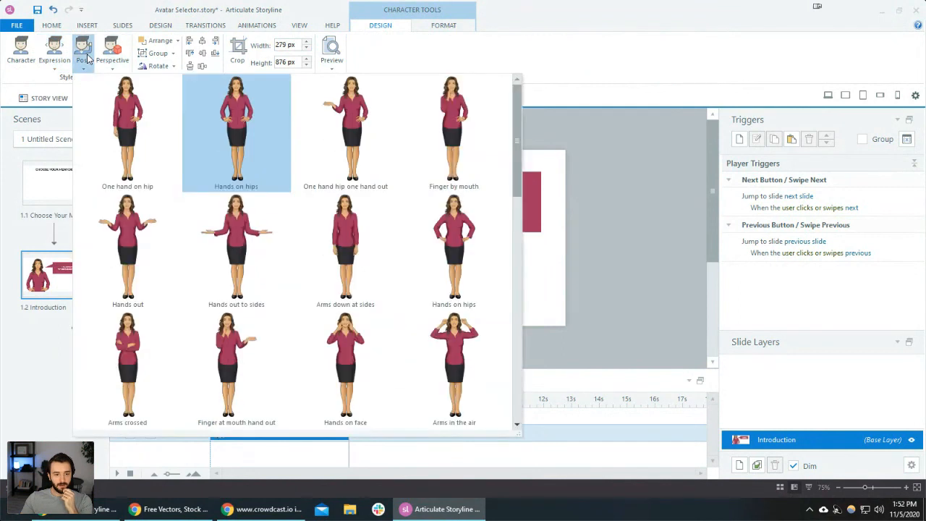
click(87, 54)
click(464, 300)
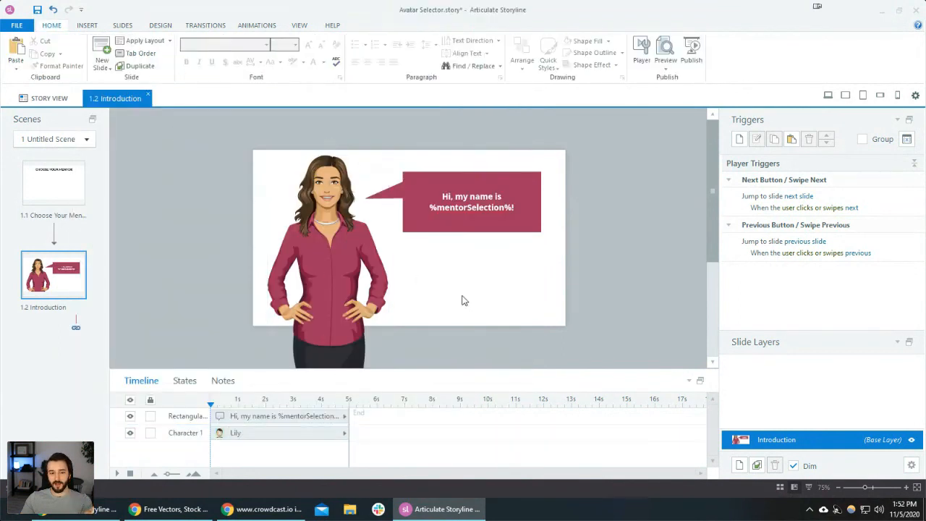
Add a new state named Shannon to the Lily character.
click(335, 280)
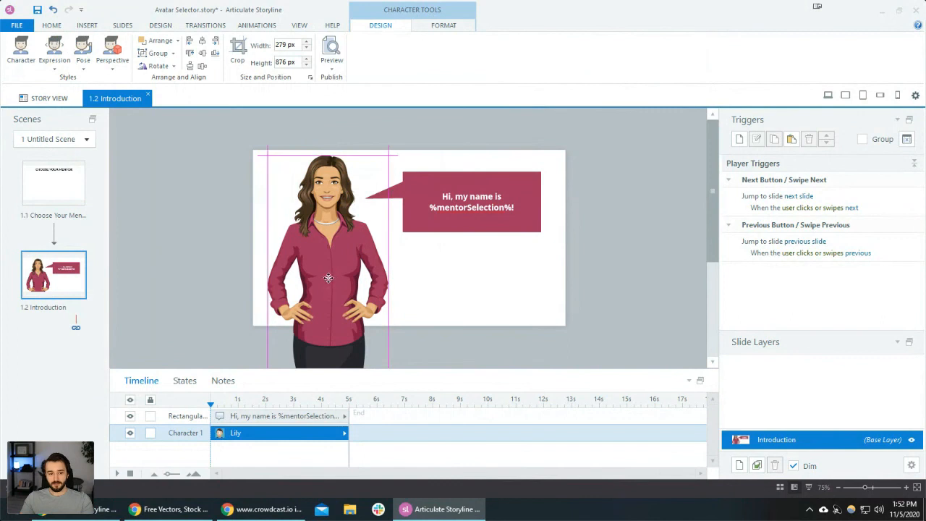
drag(324, 279, 333, 279)
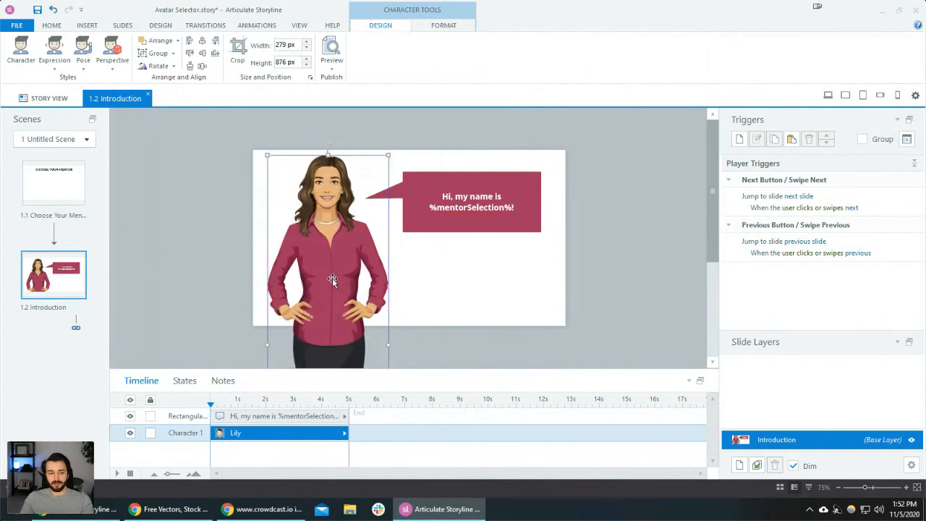
click(184, 381)
click(140, 382)
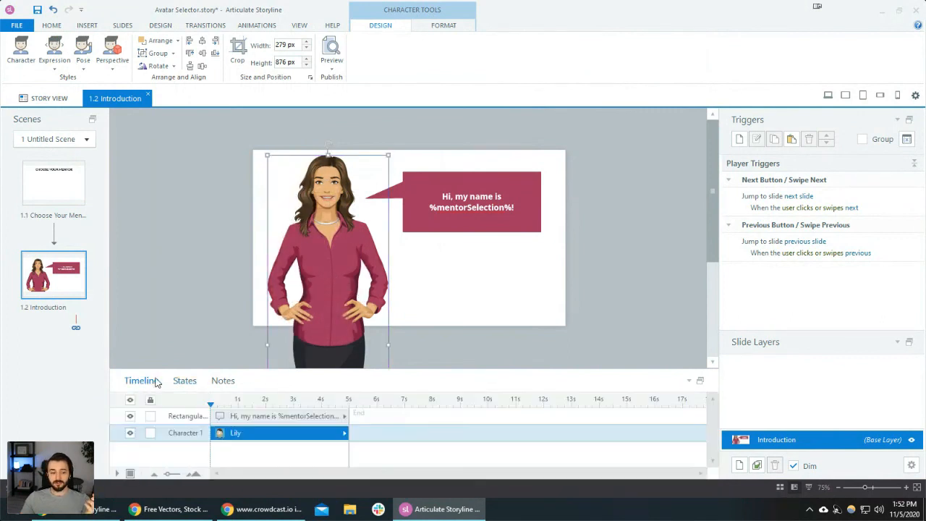
click(184, 381)
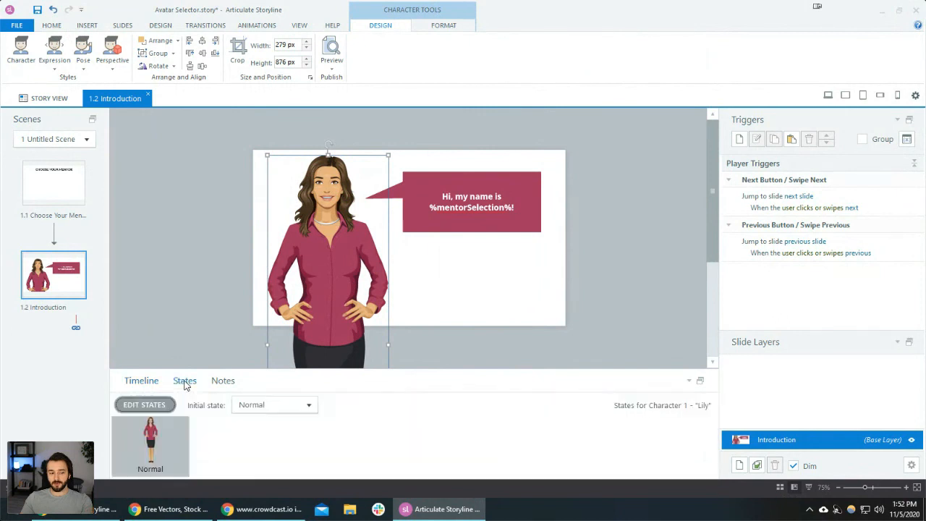
click(147, 405)
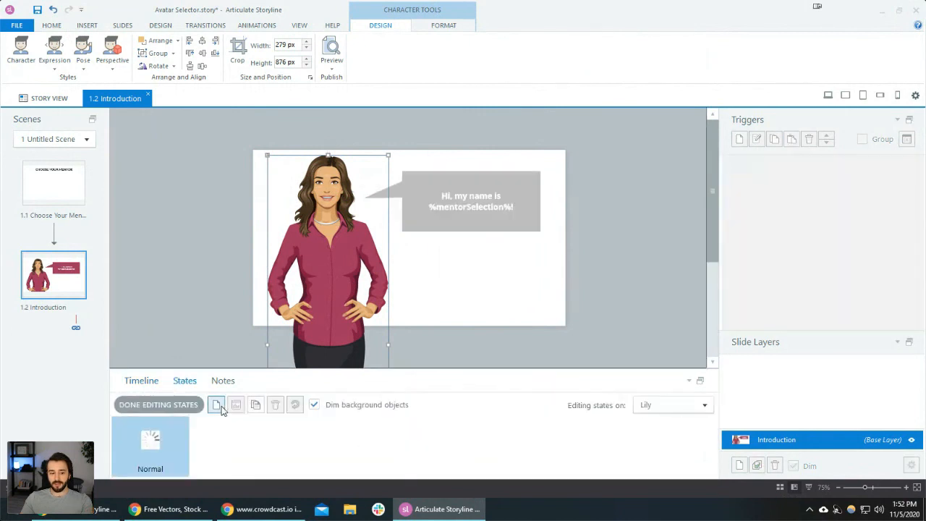
click(216, 406)
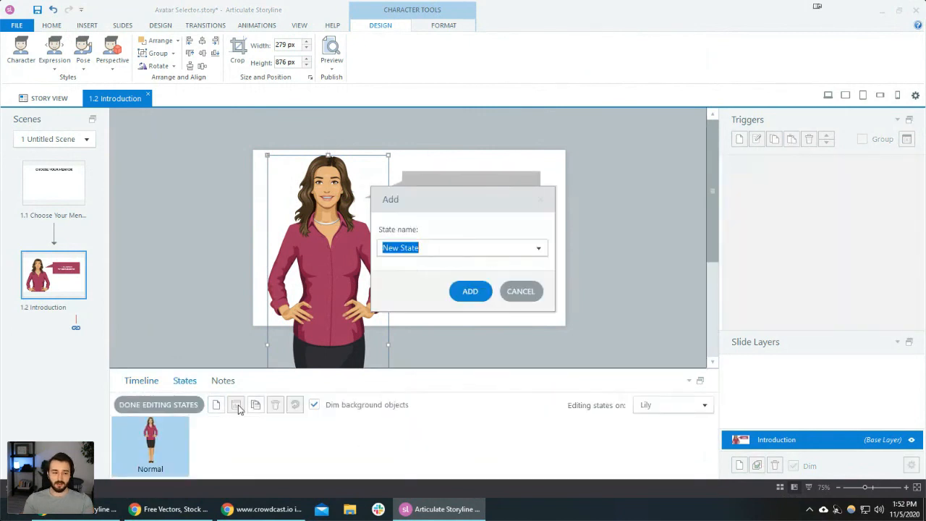
text(Shannon)
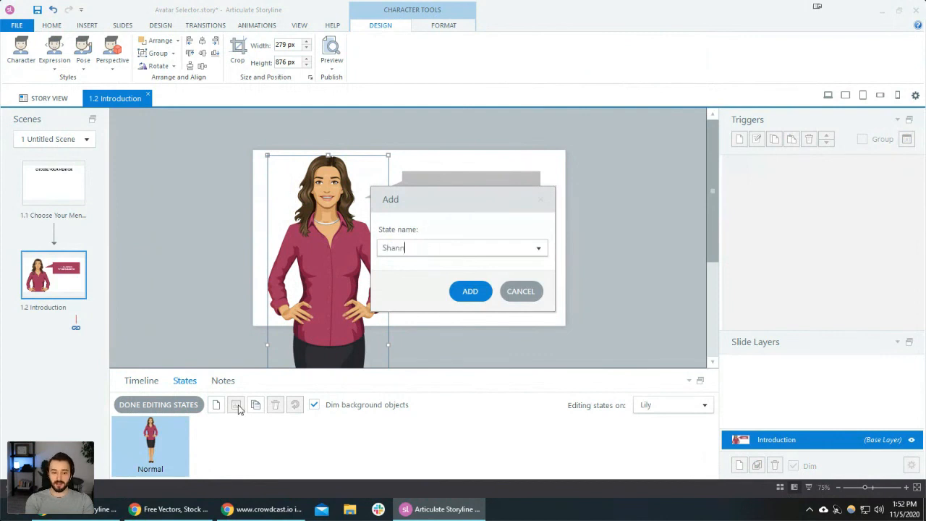
key(Return)
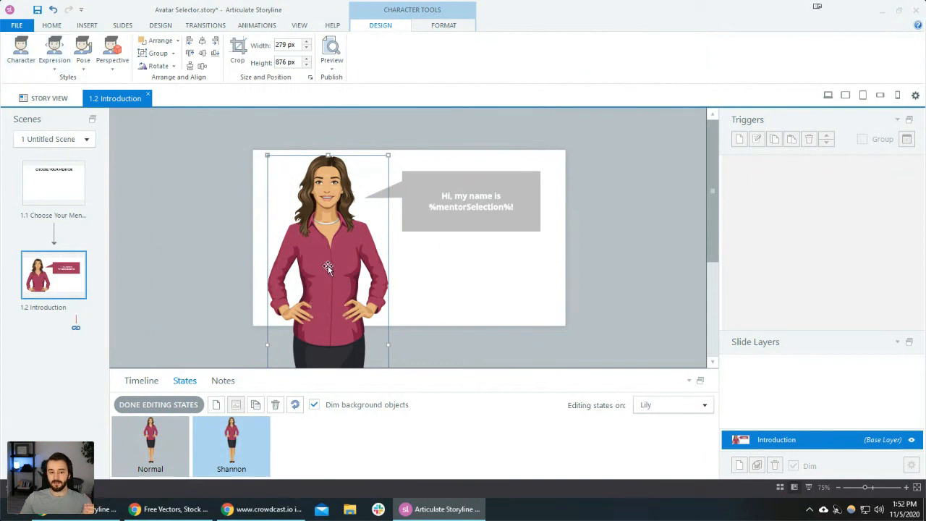
Replace the figure in the Shannon state with the front-facing Shannon character from the Illustrated - Modern style, keeping the Happy expression.
click(29, 55)
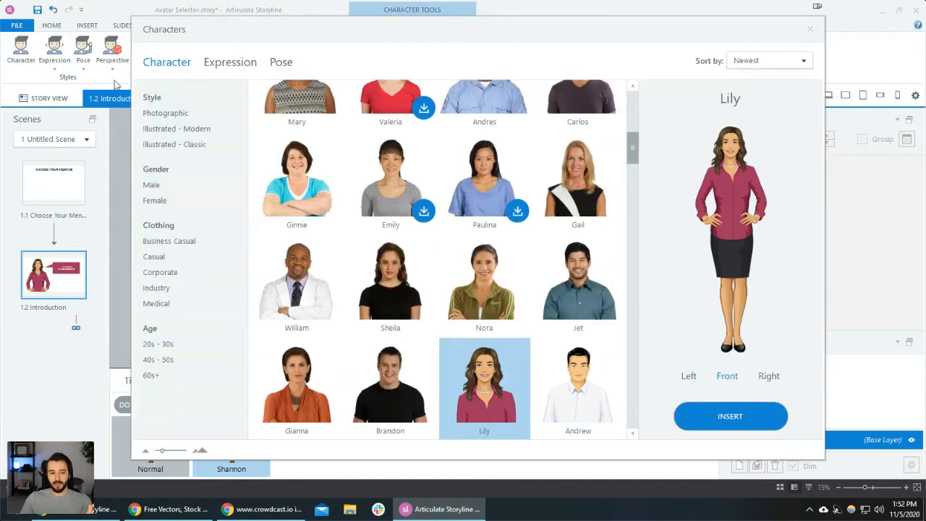
click(202, 144)
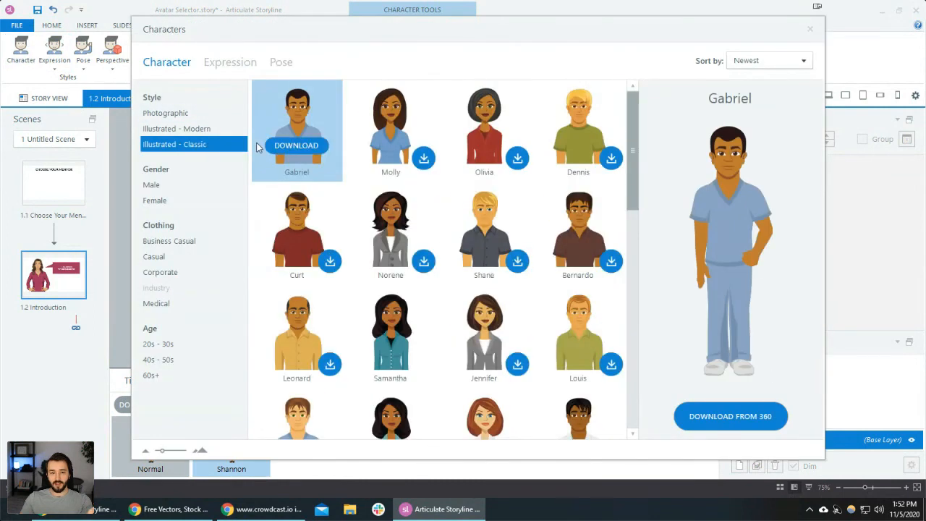
click(237, 135)
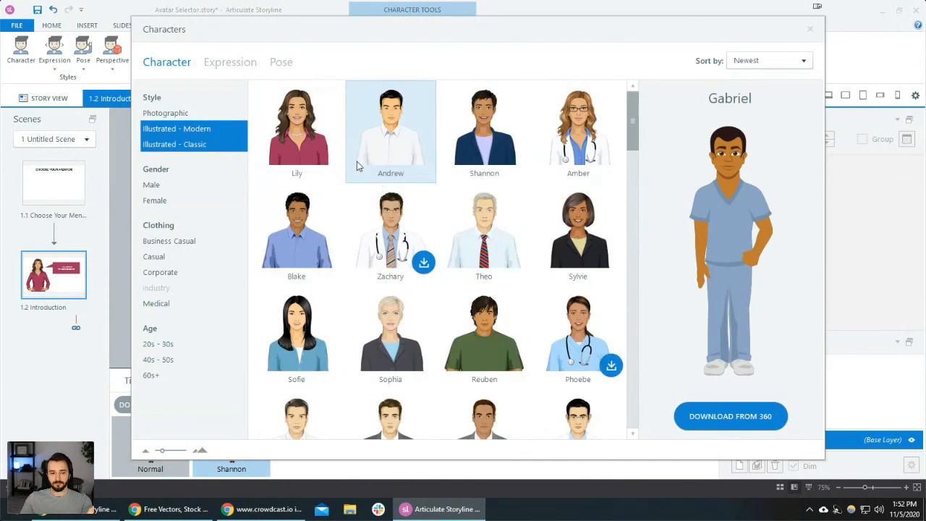
click(207, 144)
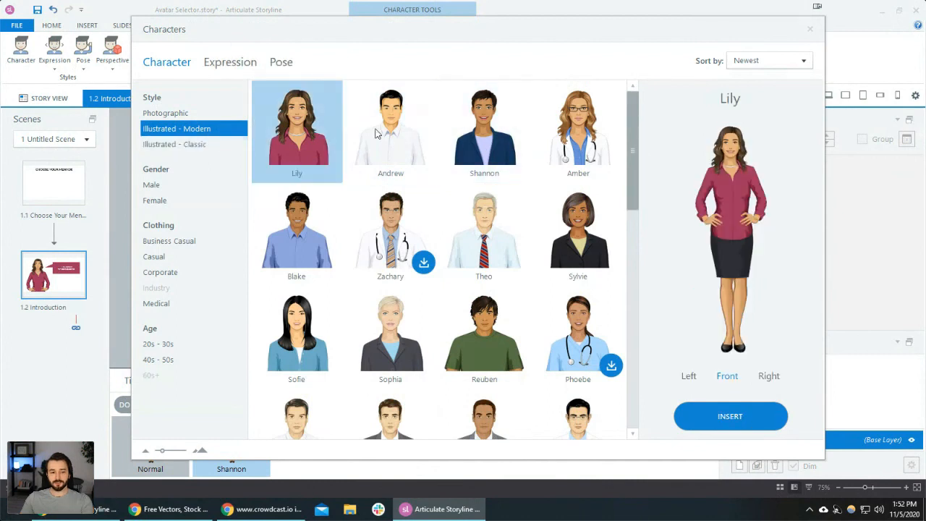
double_click(498, 149)
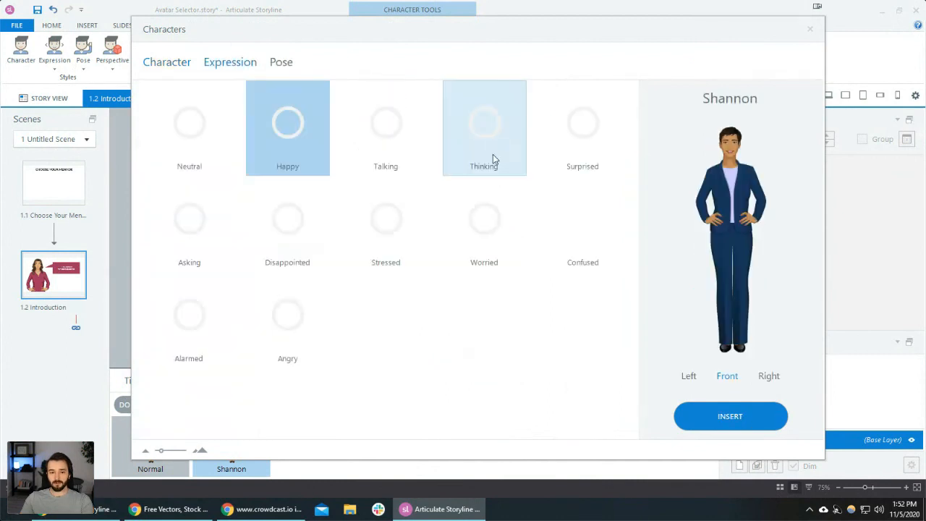
click(745, 430)
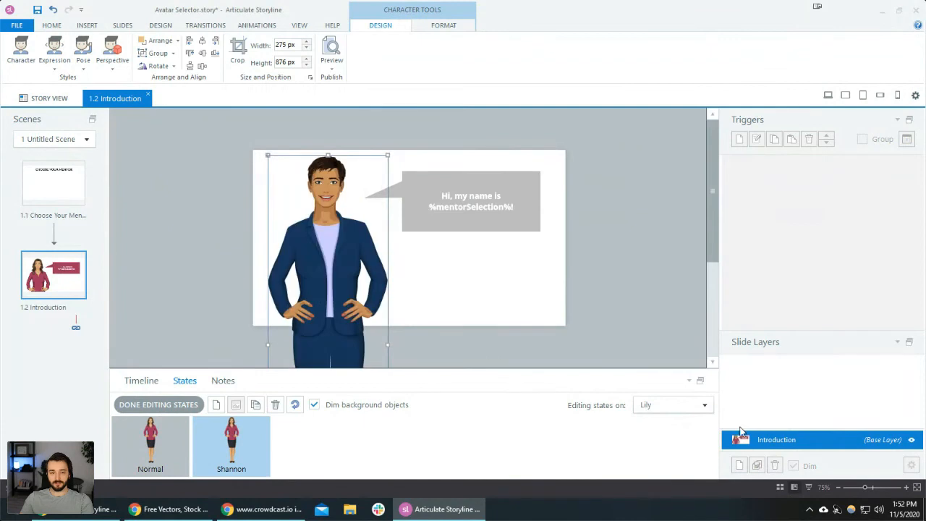
click(447, 308)
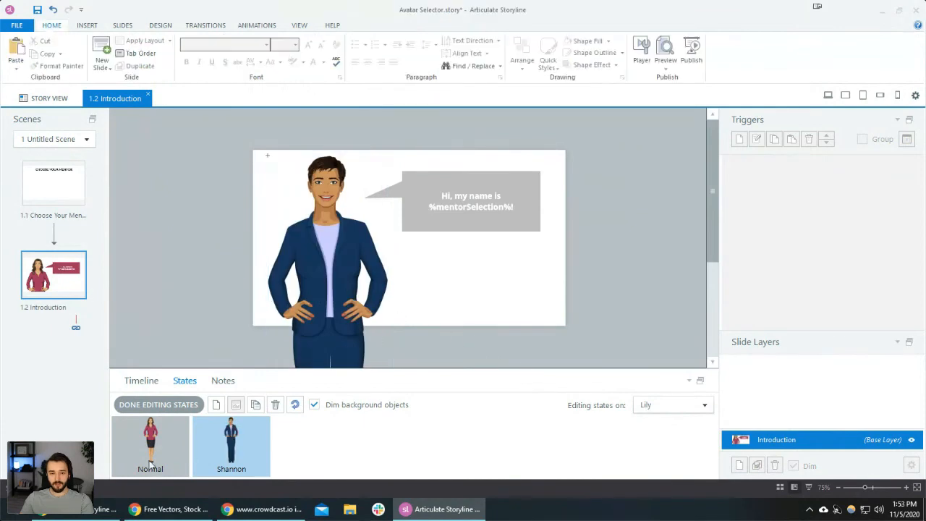
click(239, 446)
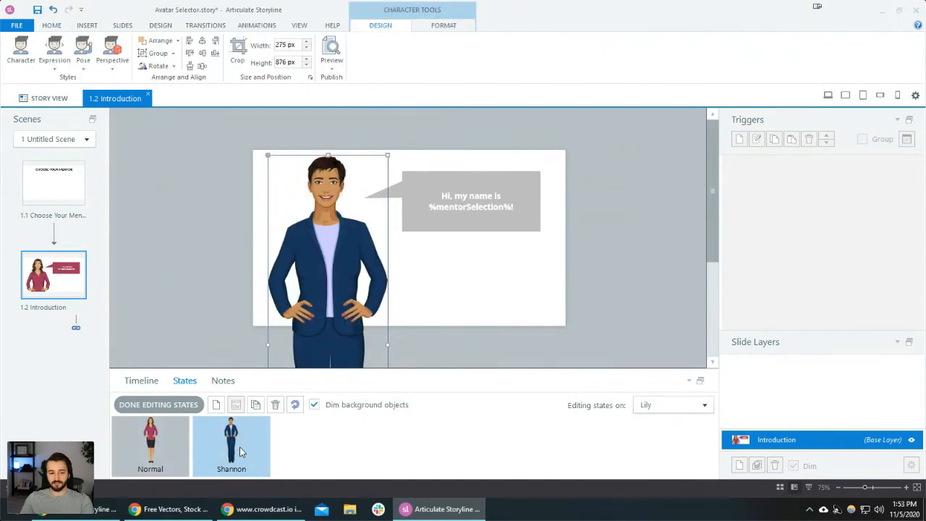
Add another state named Andrew to the Lily character.
click(216, 406)
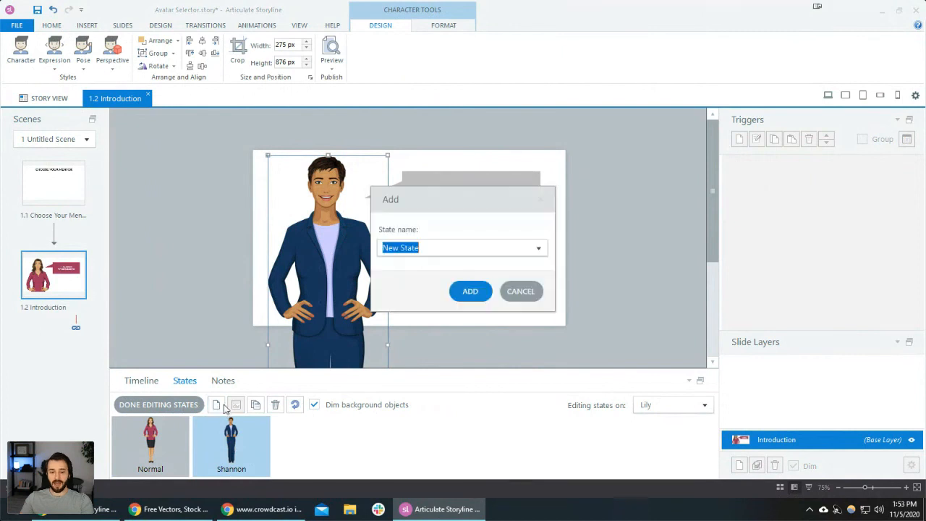
text(Andrew)
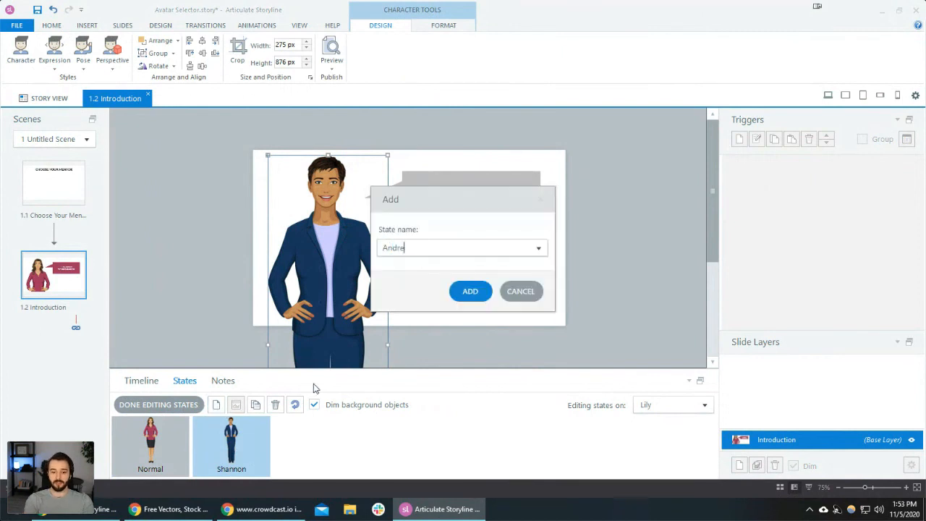
key(Return)
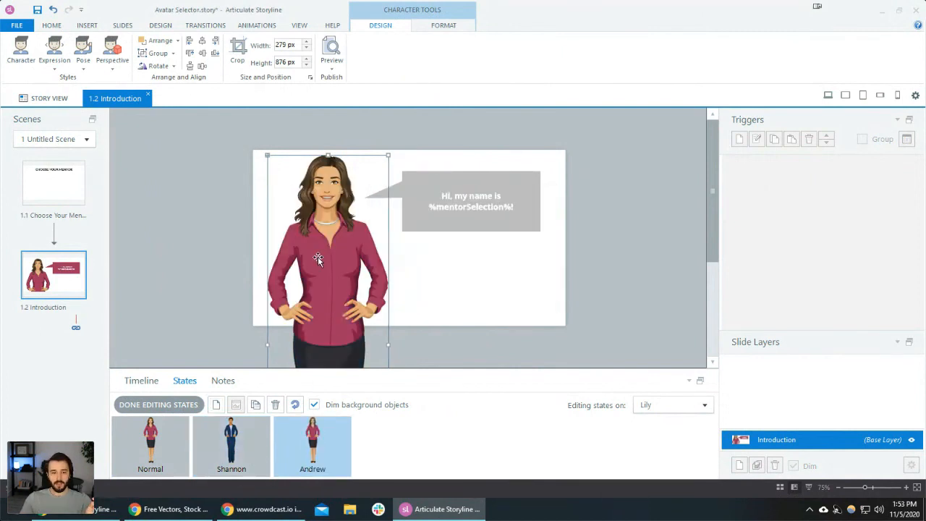
Replace the figure in the Andrew state with the front-facing Andrew character from the Illustrated - Modern style.
click(21, 55)
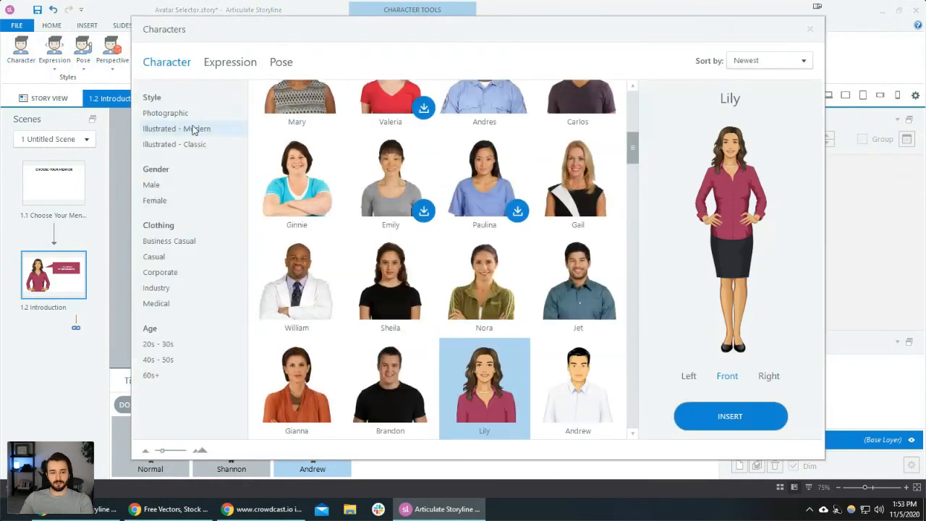
click(200, 129)
click(366, 131)
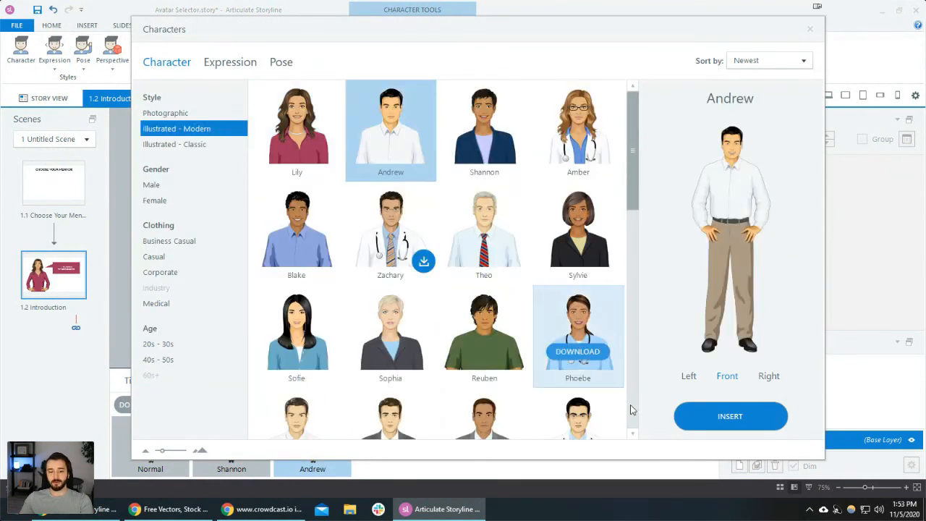
click(730, 417)
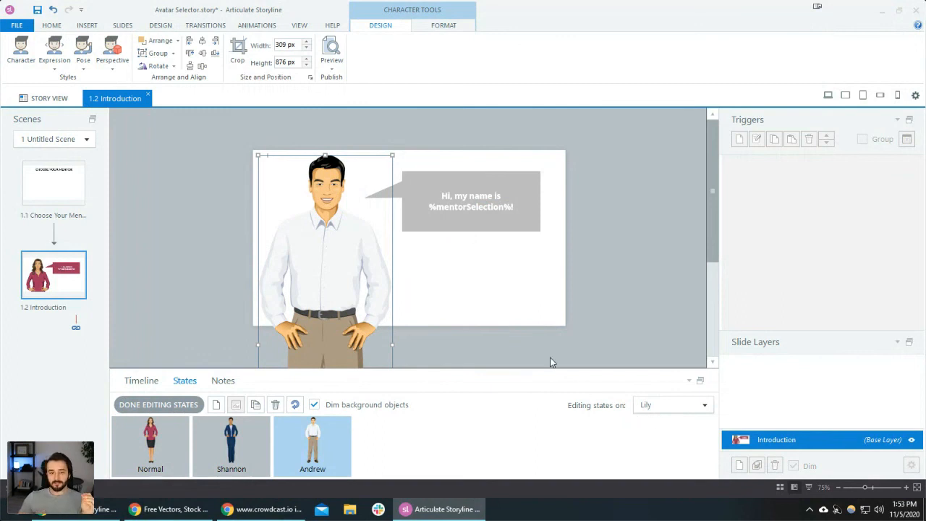
Compare the character's Normal, Shannon and Andrew states and finish editing the states.
click(250, 449)
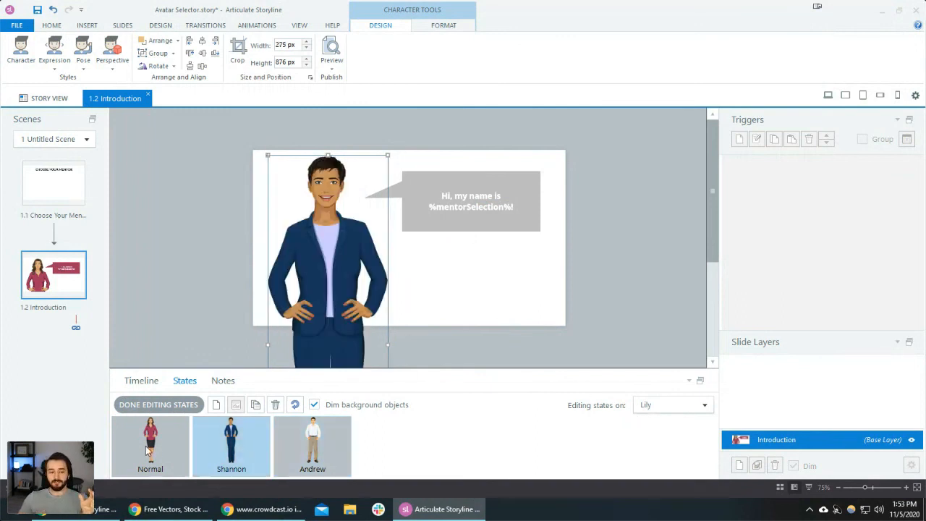
click(322, 447)
click(243, 459)
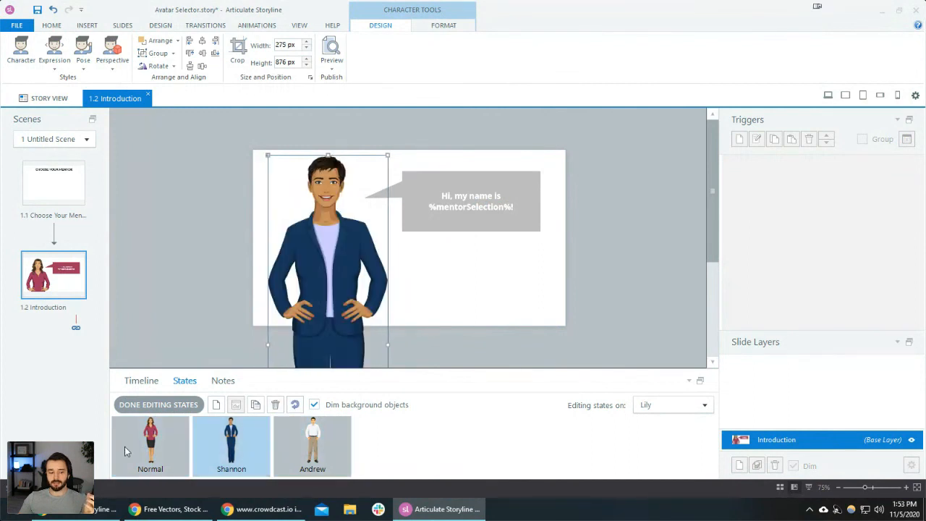
click(143, 449)
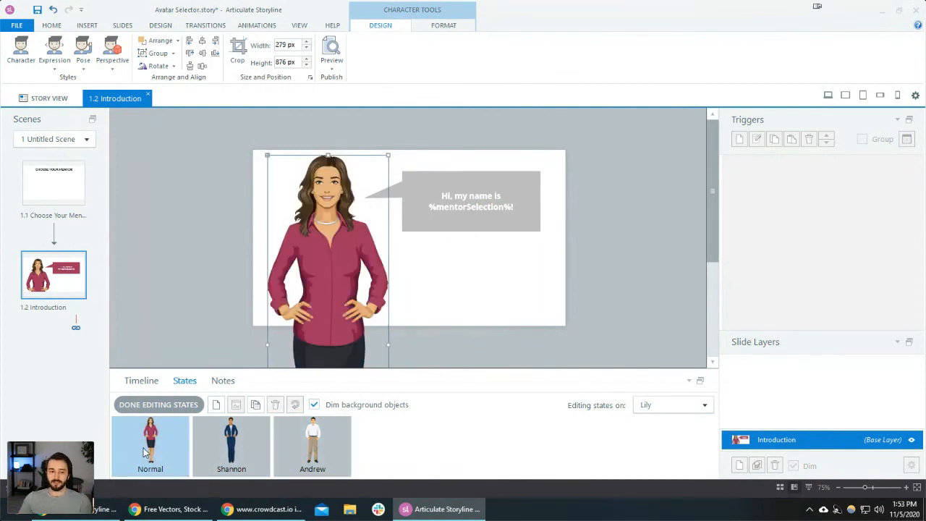
click(246, 460)
click(327, 449)
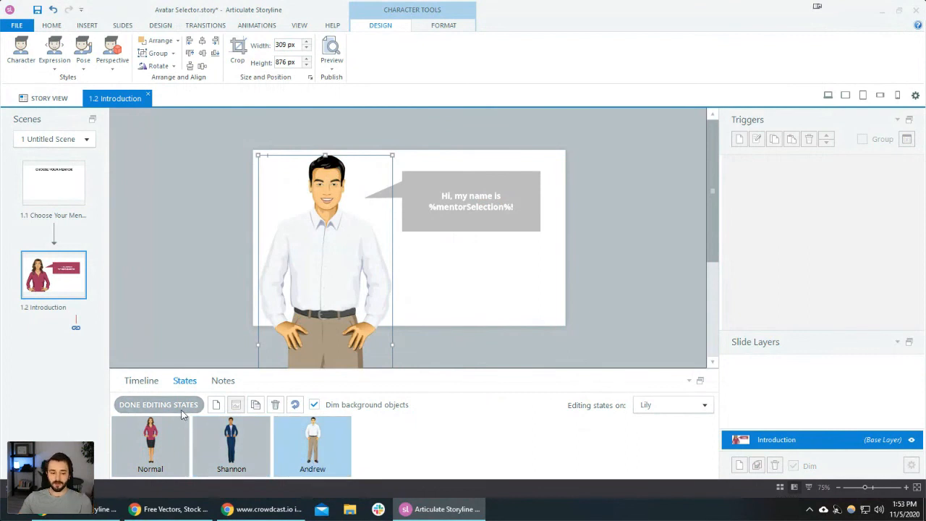
click(159, 405)
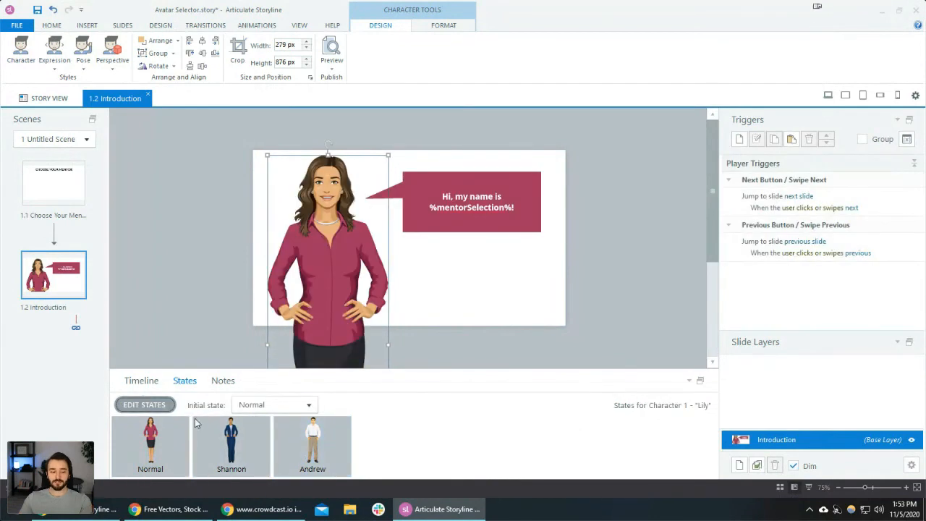
Create a trigger that changes the state of Character 1 to Andrew.
click(740, 140)
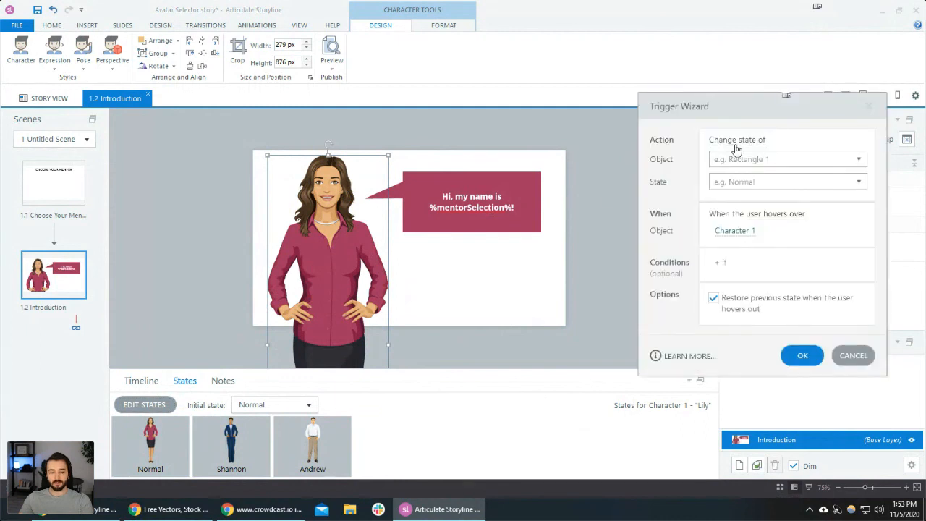
click(757, 158)
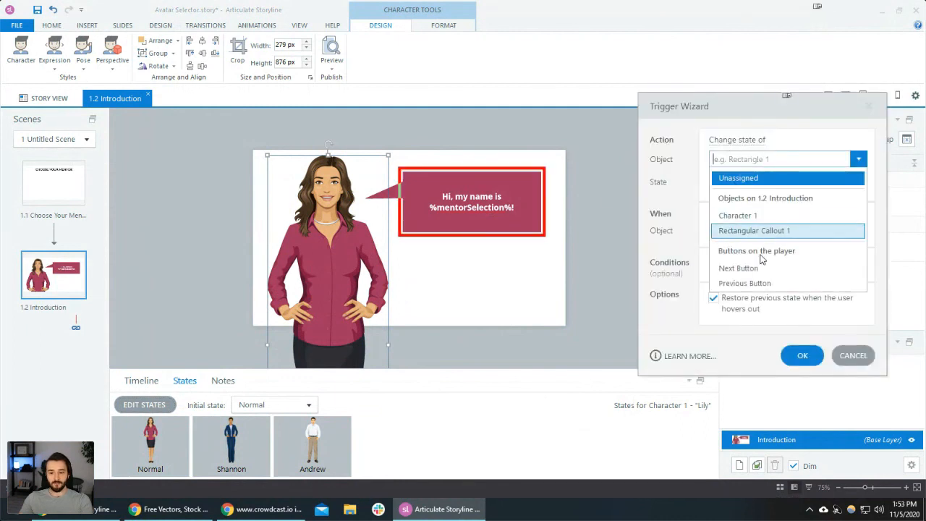
click(767, 216)
click(745, 174)
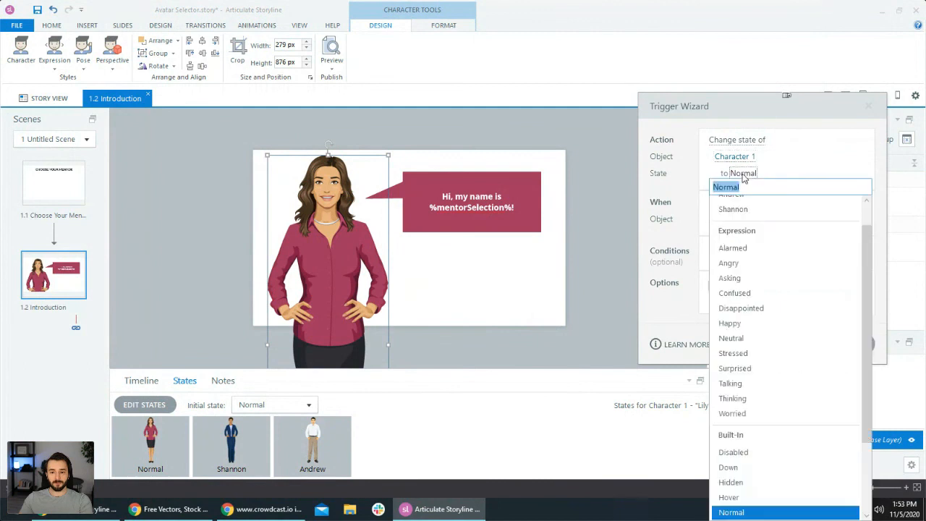
click(759, 224)
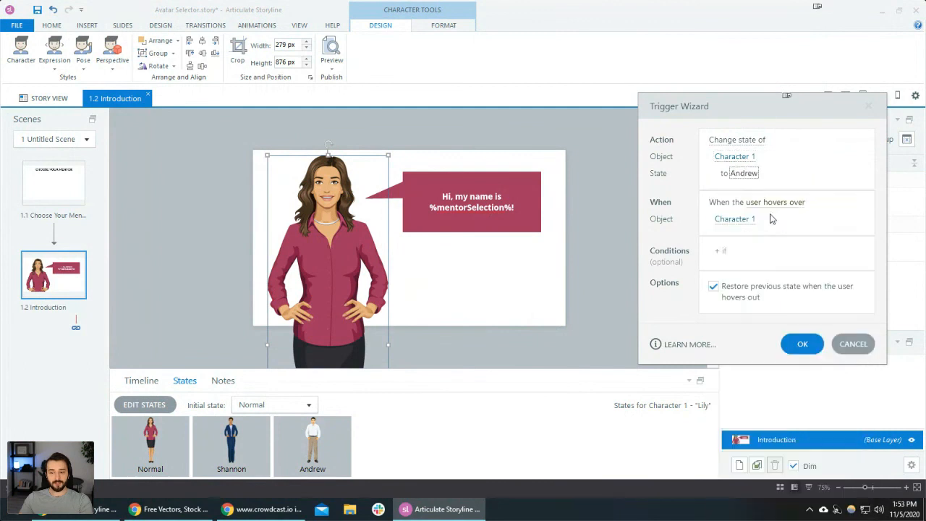
Set the trigger to run when the timeline starts on this slide.
click(773, 206)
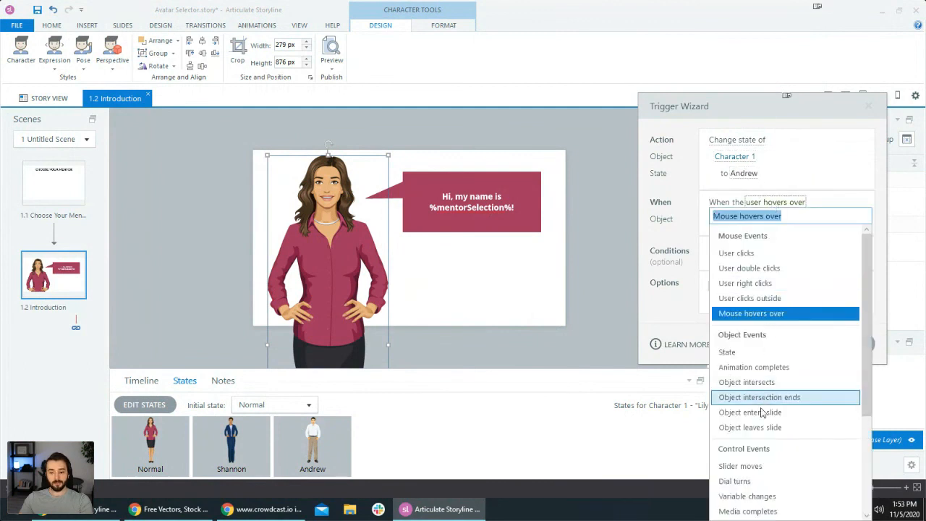
scroll(766, 469, down, 3)
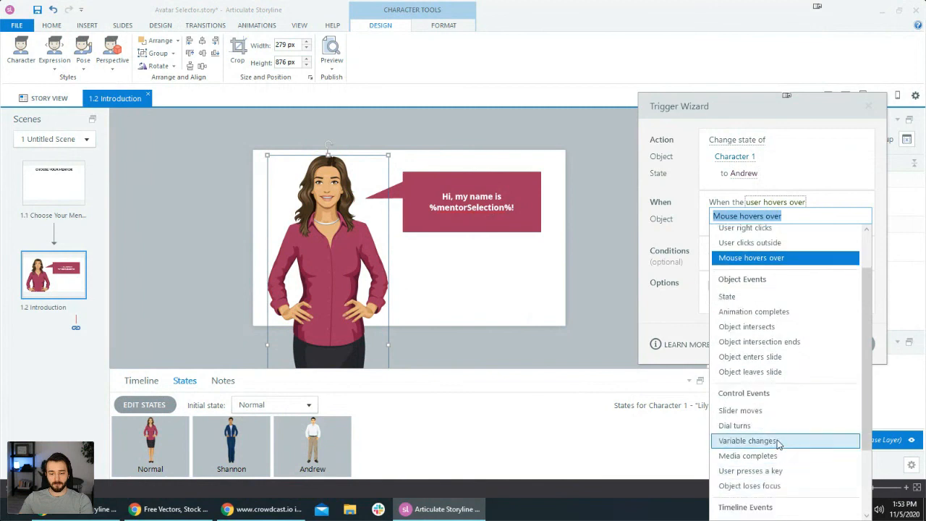
click(761, 452)
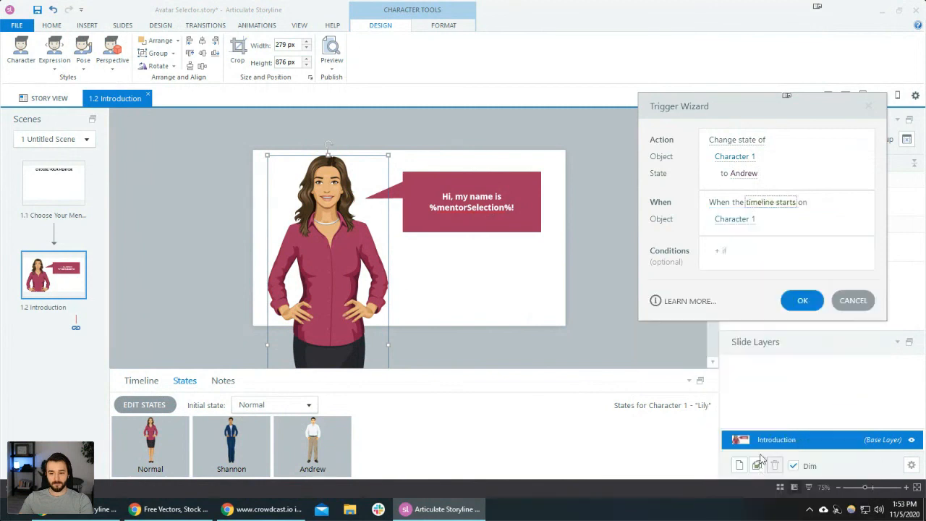
click(747, 226)
click(743, 269)
Add the condition mentorSelection = value Andrew to the trigger and save it.
click(735, 255)
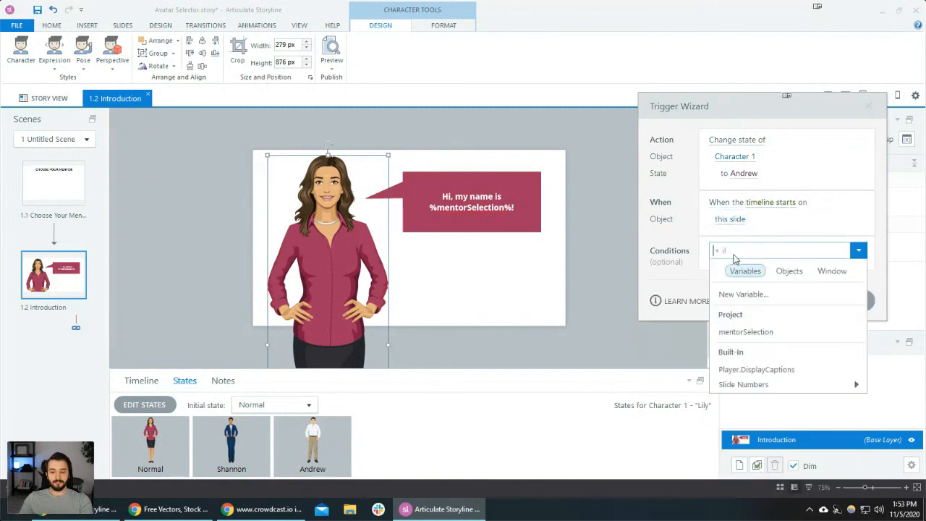
click(757, 338)
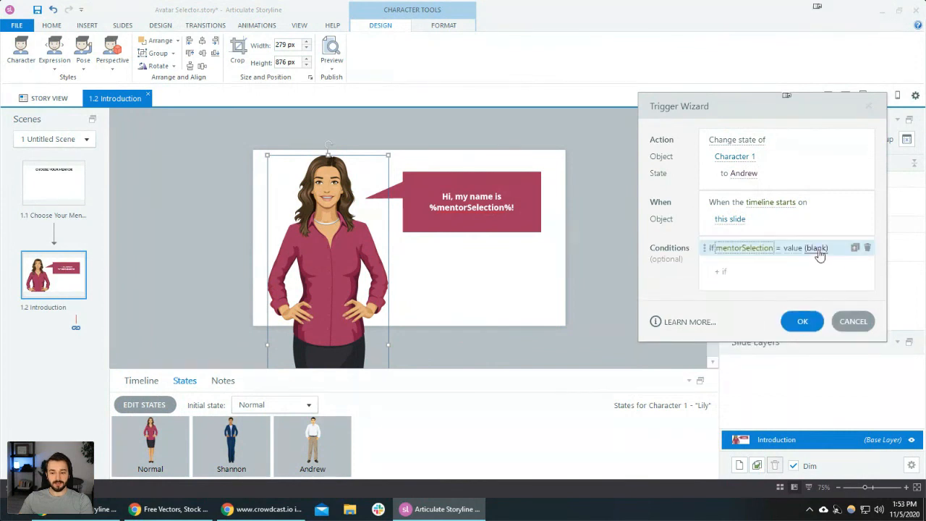
text(Andrew)
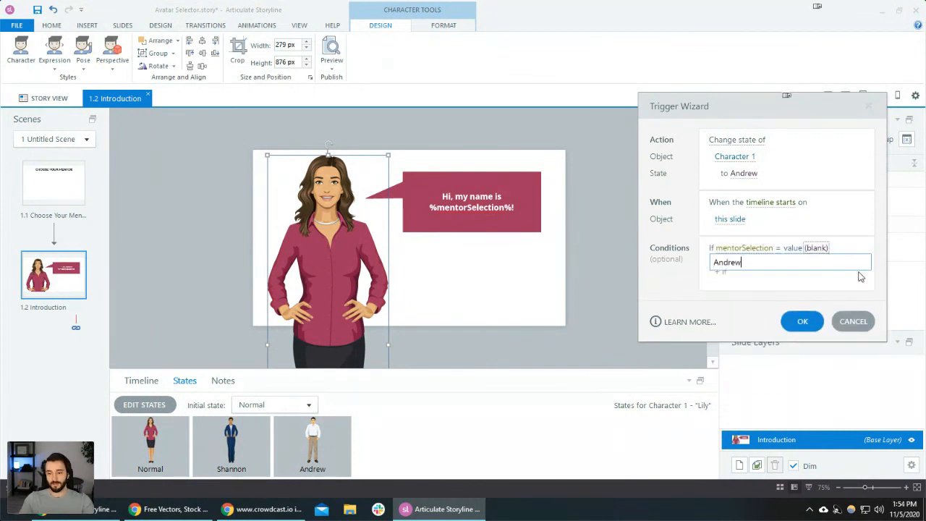
key(Return)
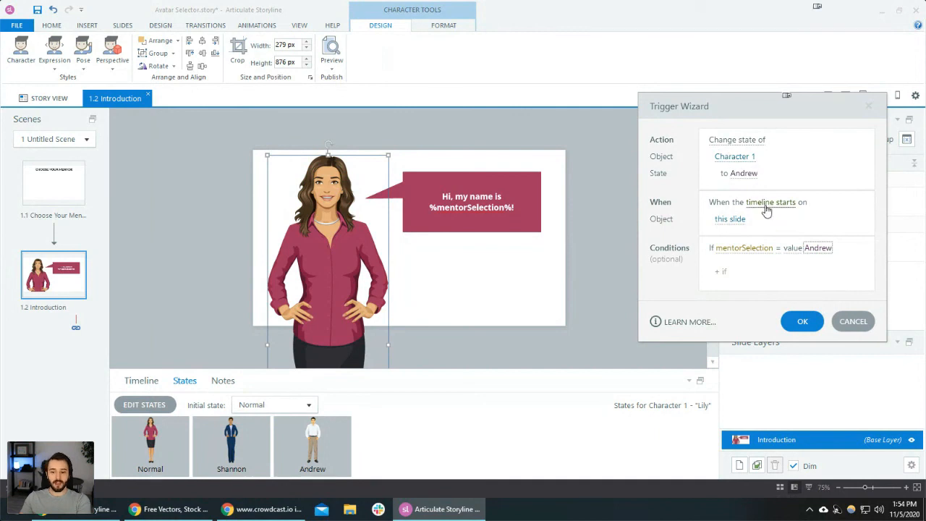
click(803, 321)
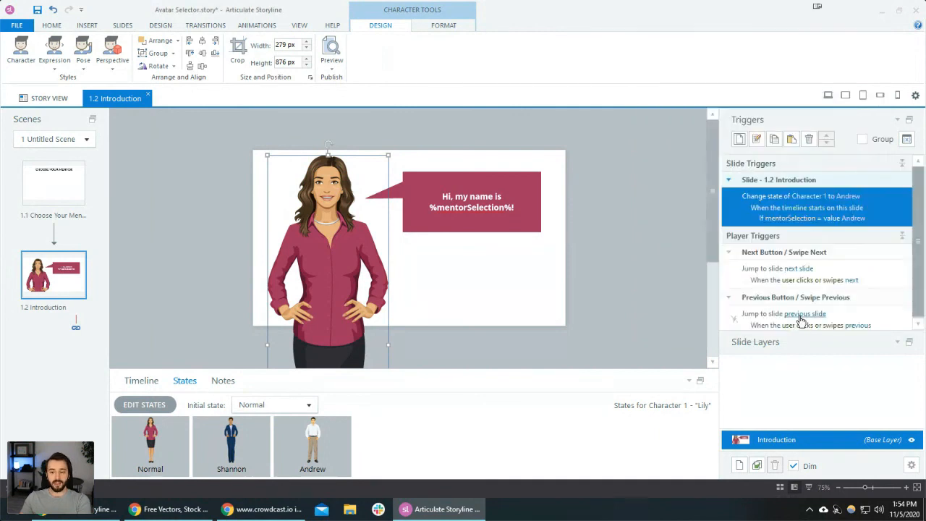
Duplicate the Andrew trigger onto Character 1, changing its state to Shannon and its condition to mentorSelection = value Shannon.
click(776, 140)
click(792, 139)
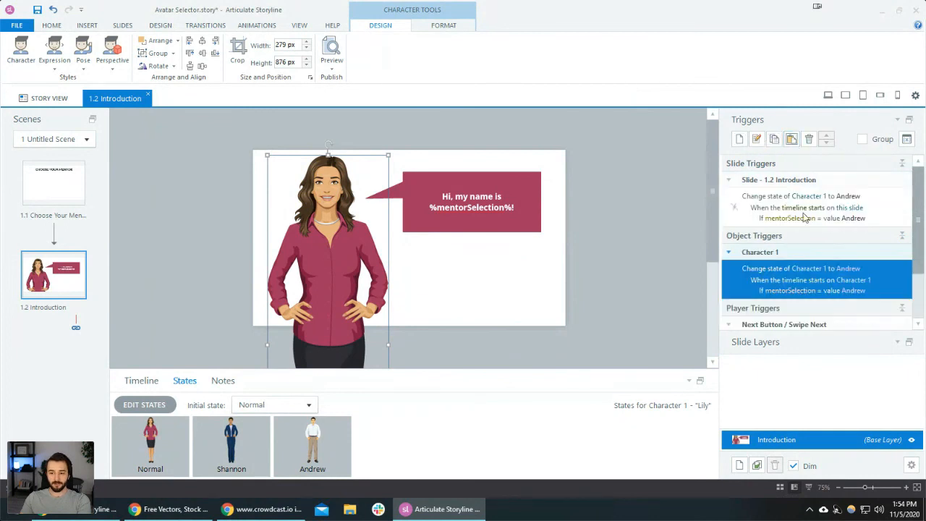
click(851, 269)
click(858, 128)
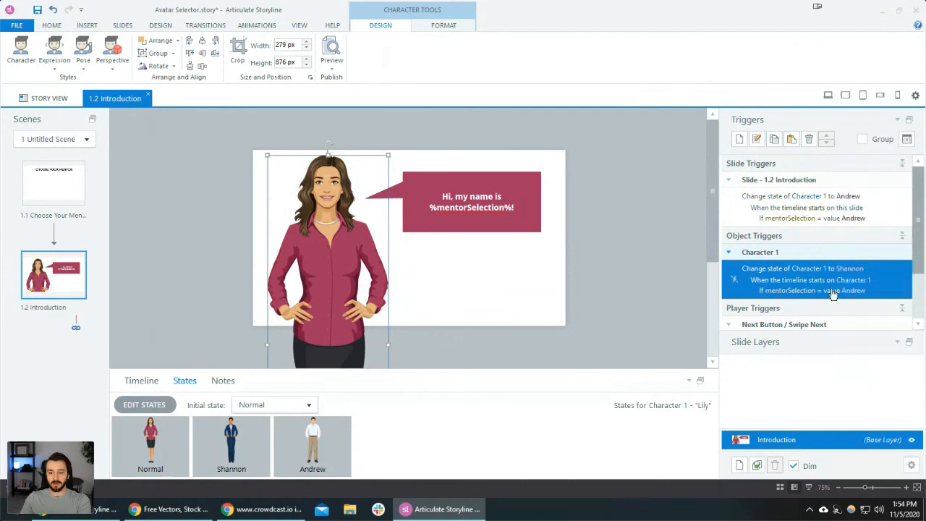
click(855, 293)
text(Shannon)
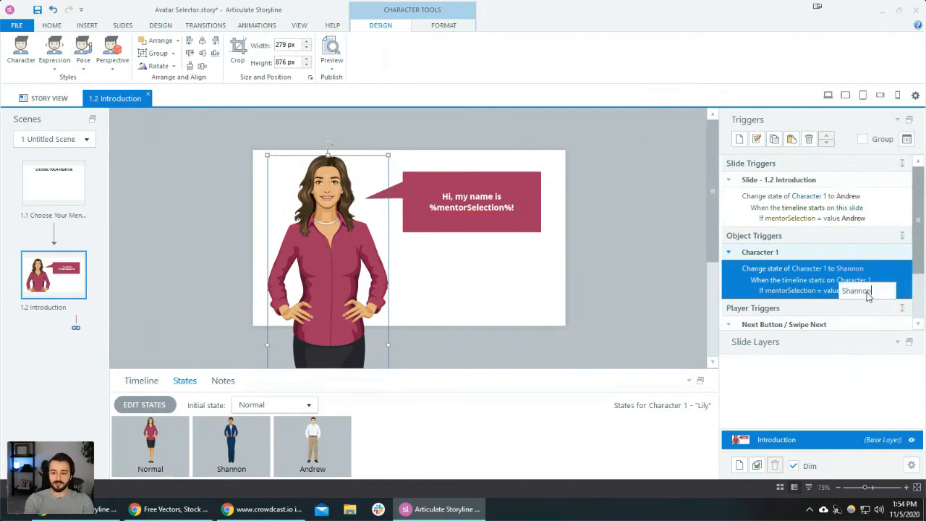
key(Return)
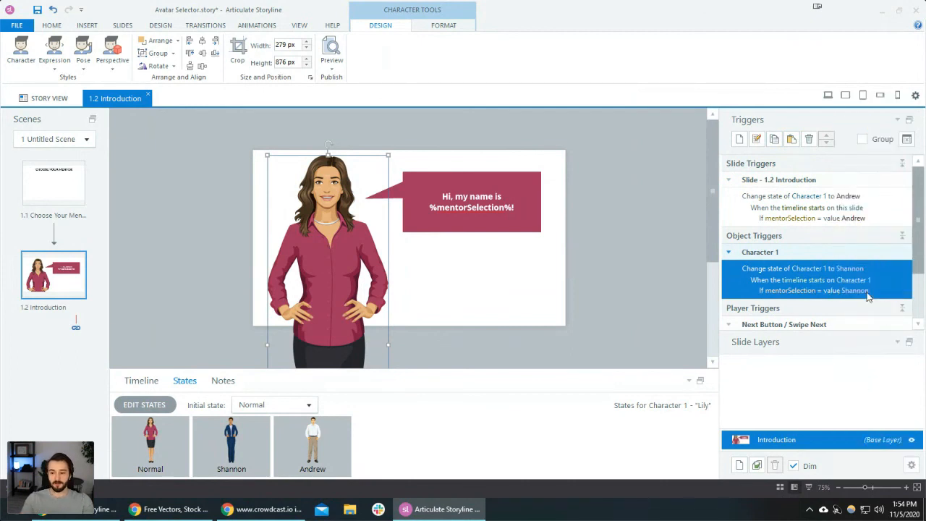
Fill the speech callout on the Introduction slide with black.
click(433, 175)
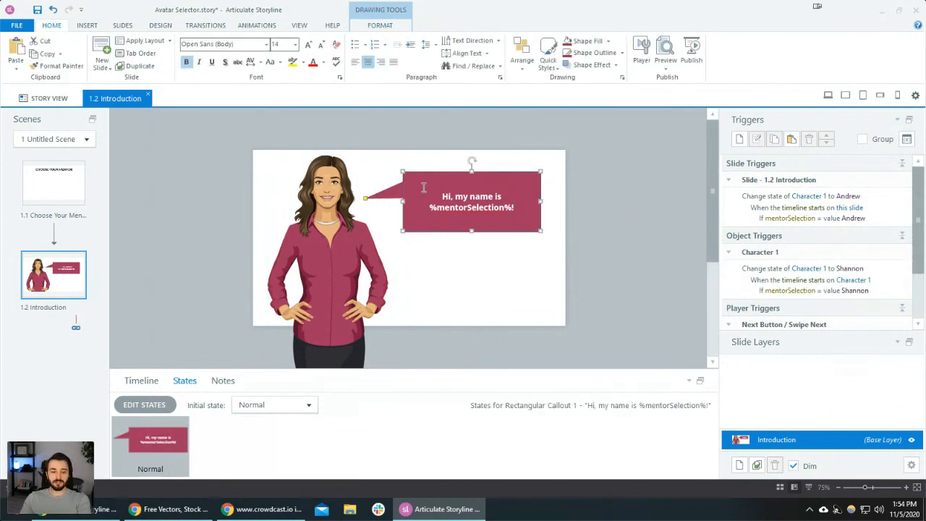
click(380, 26)
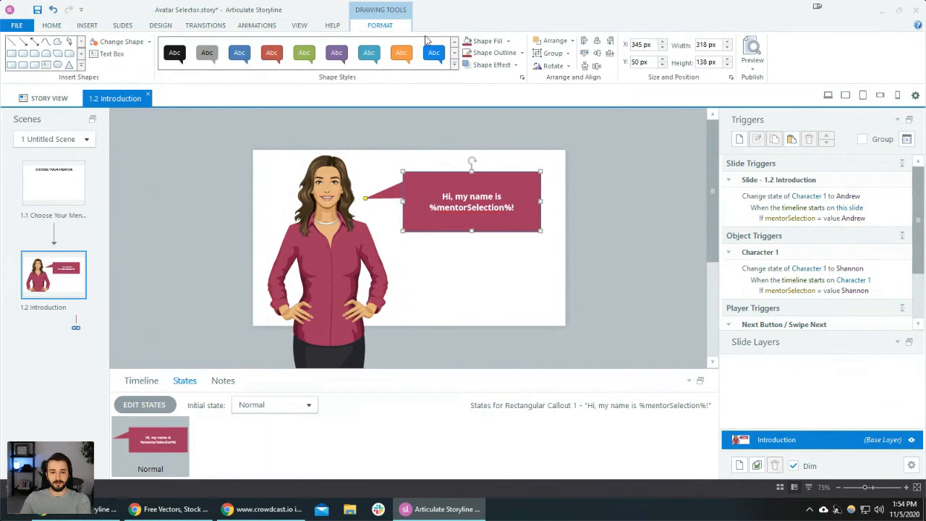
click(508, 42)
click(481, 66)
click(630, 230)
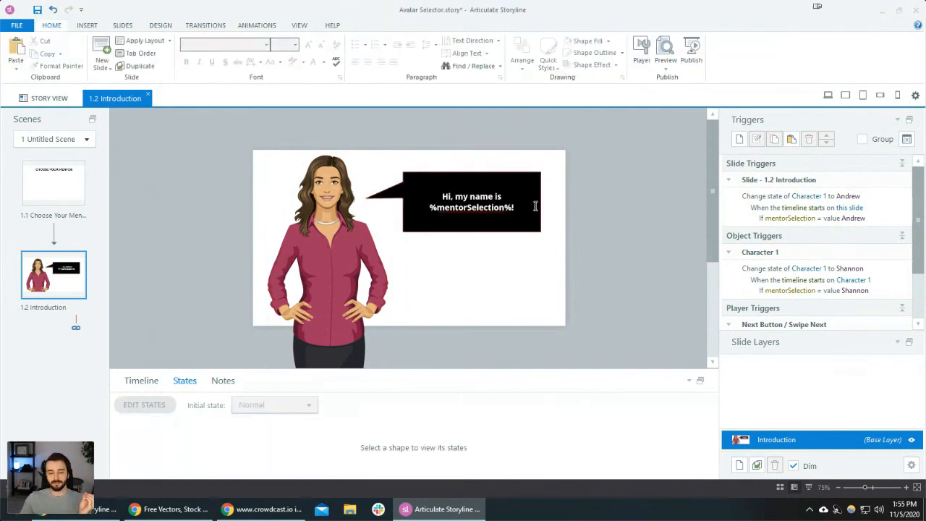
Review the Choose Your Mentor slide, and return to the Introduction slide with the mentor character selected.
click(68, 190)
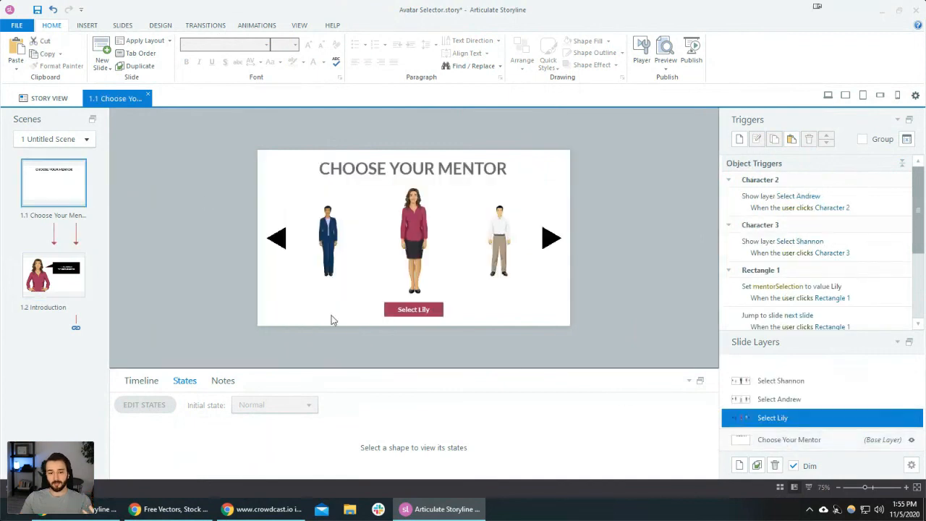
click(71, 269)
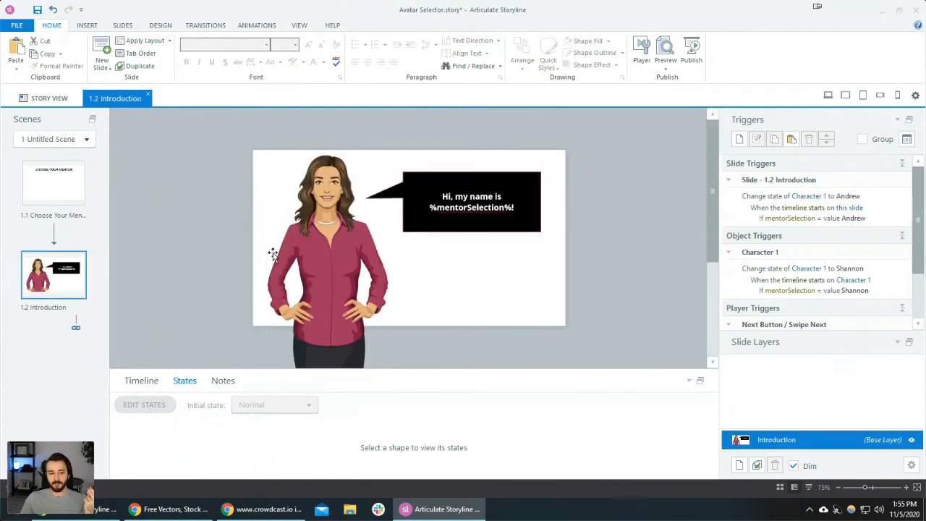
click(344, 316)
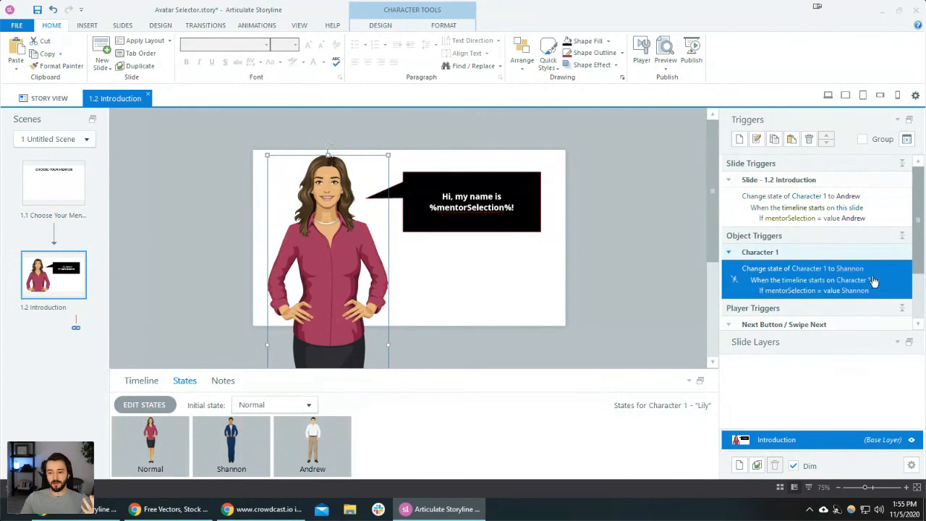